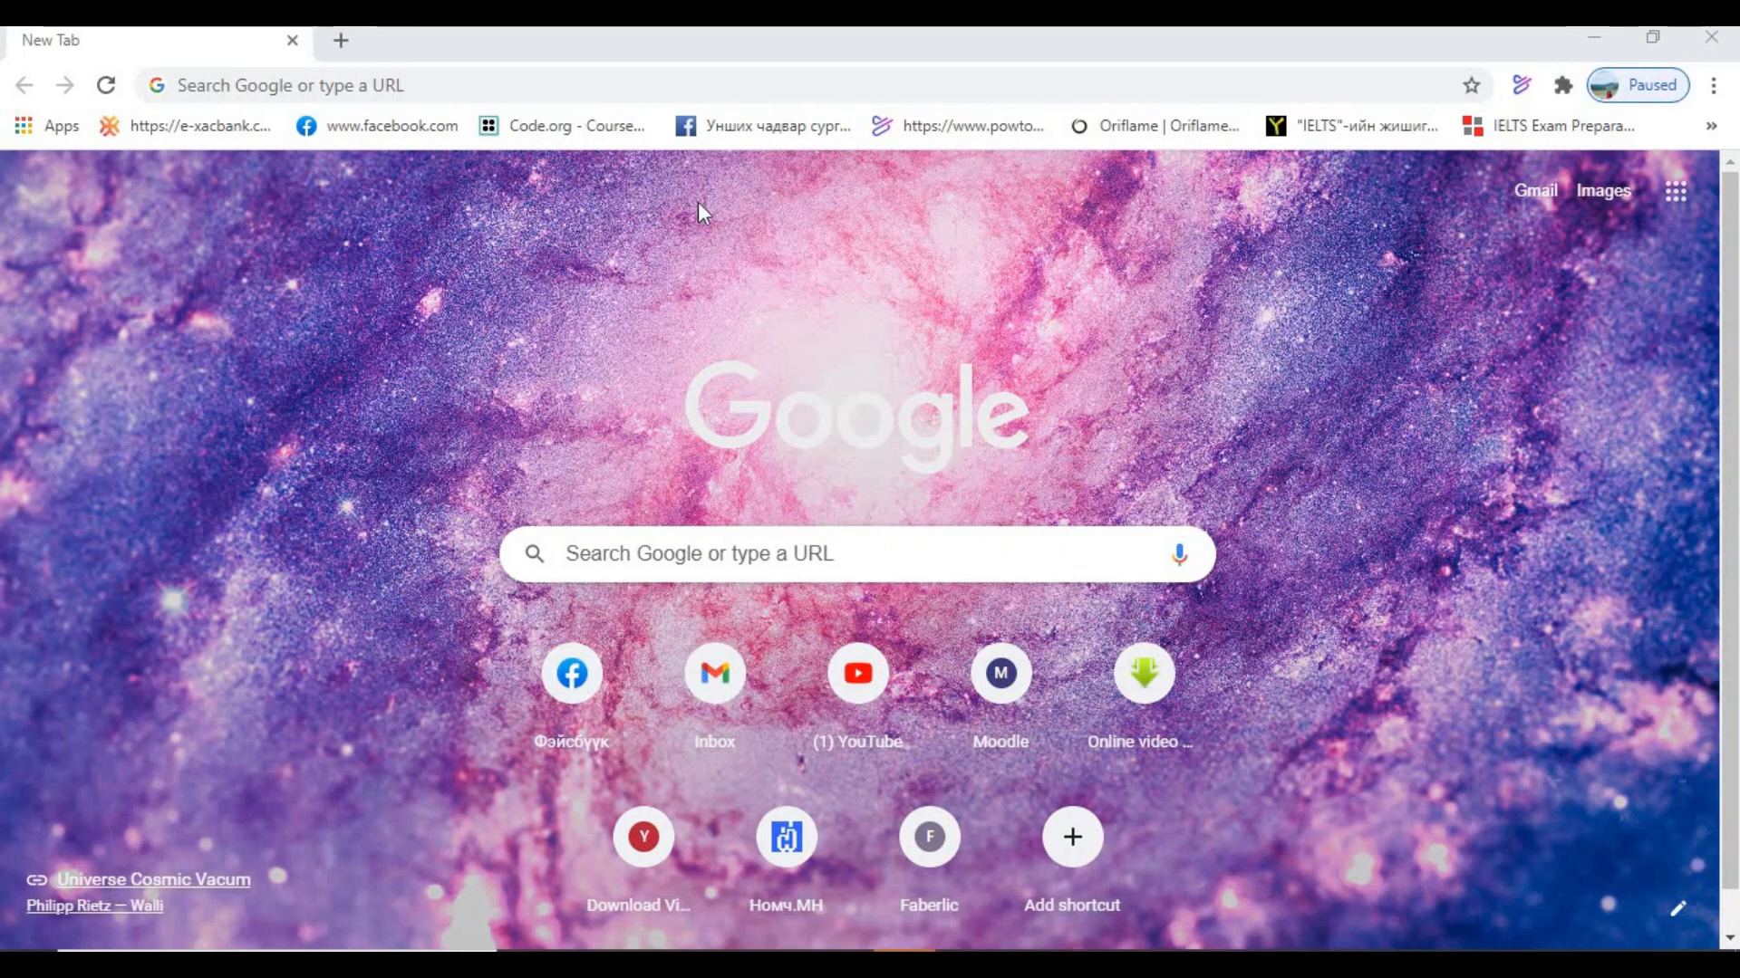
Search Google for "template powerpoint" and open the slidescarnival.com free templates result.
left_click(651, 88)
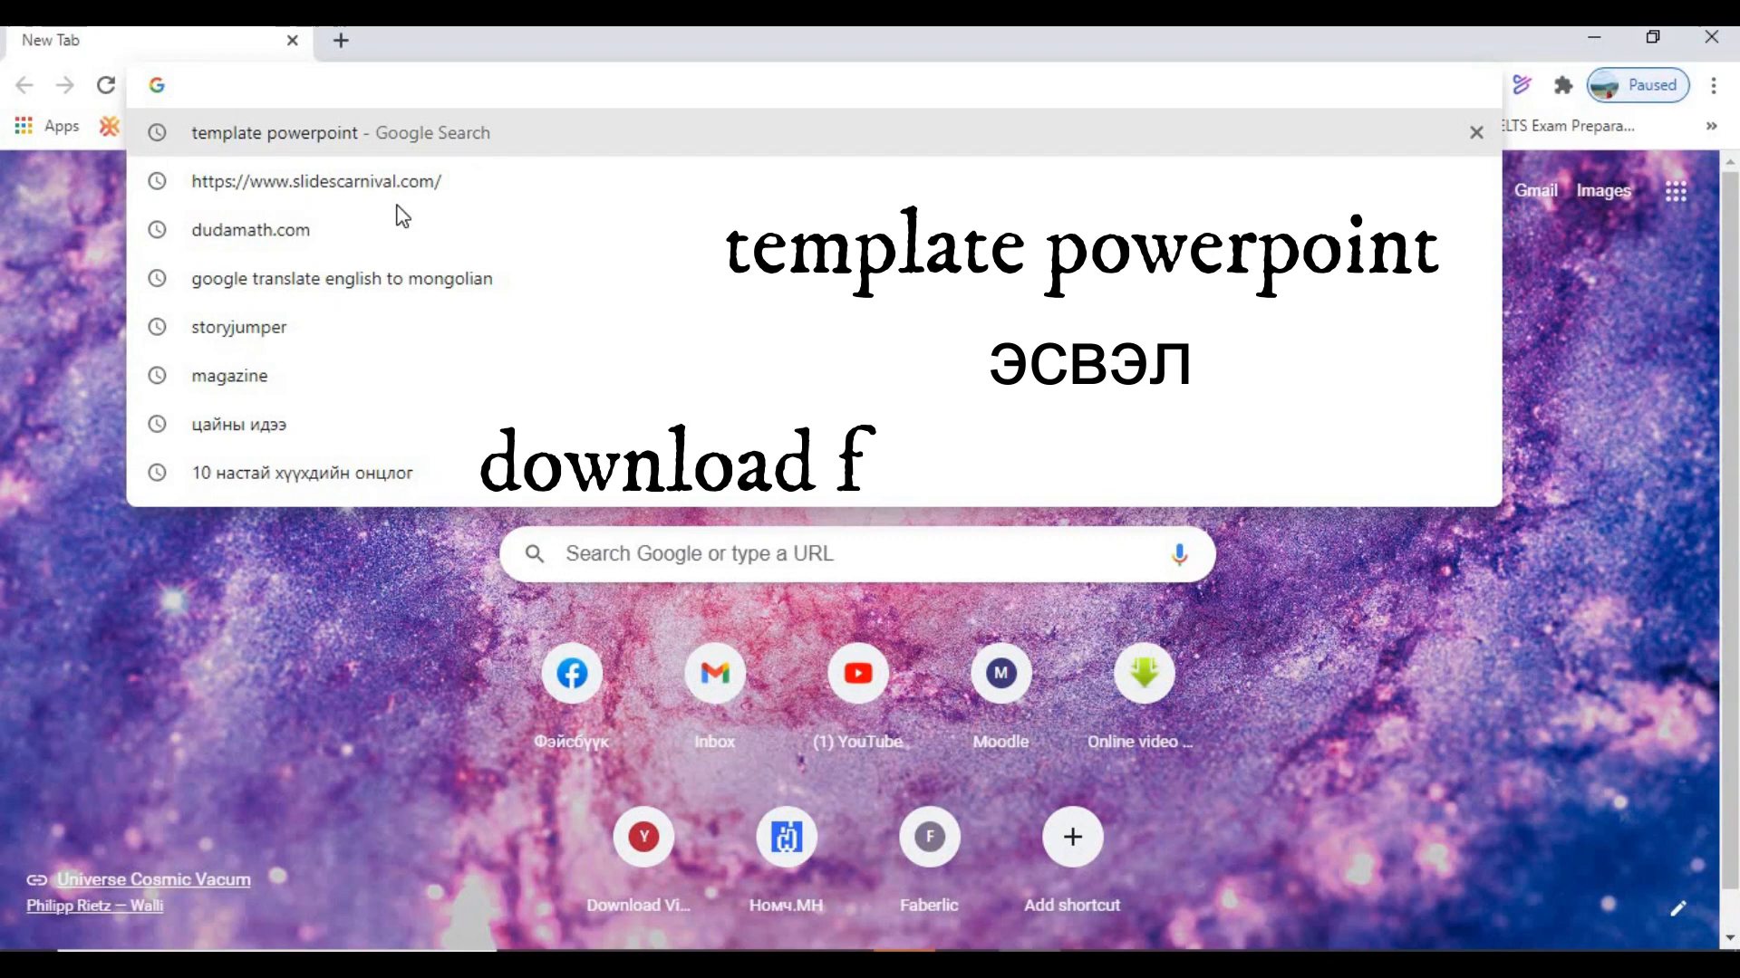
left_click(299, 143)
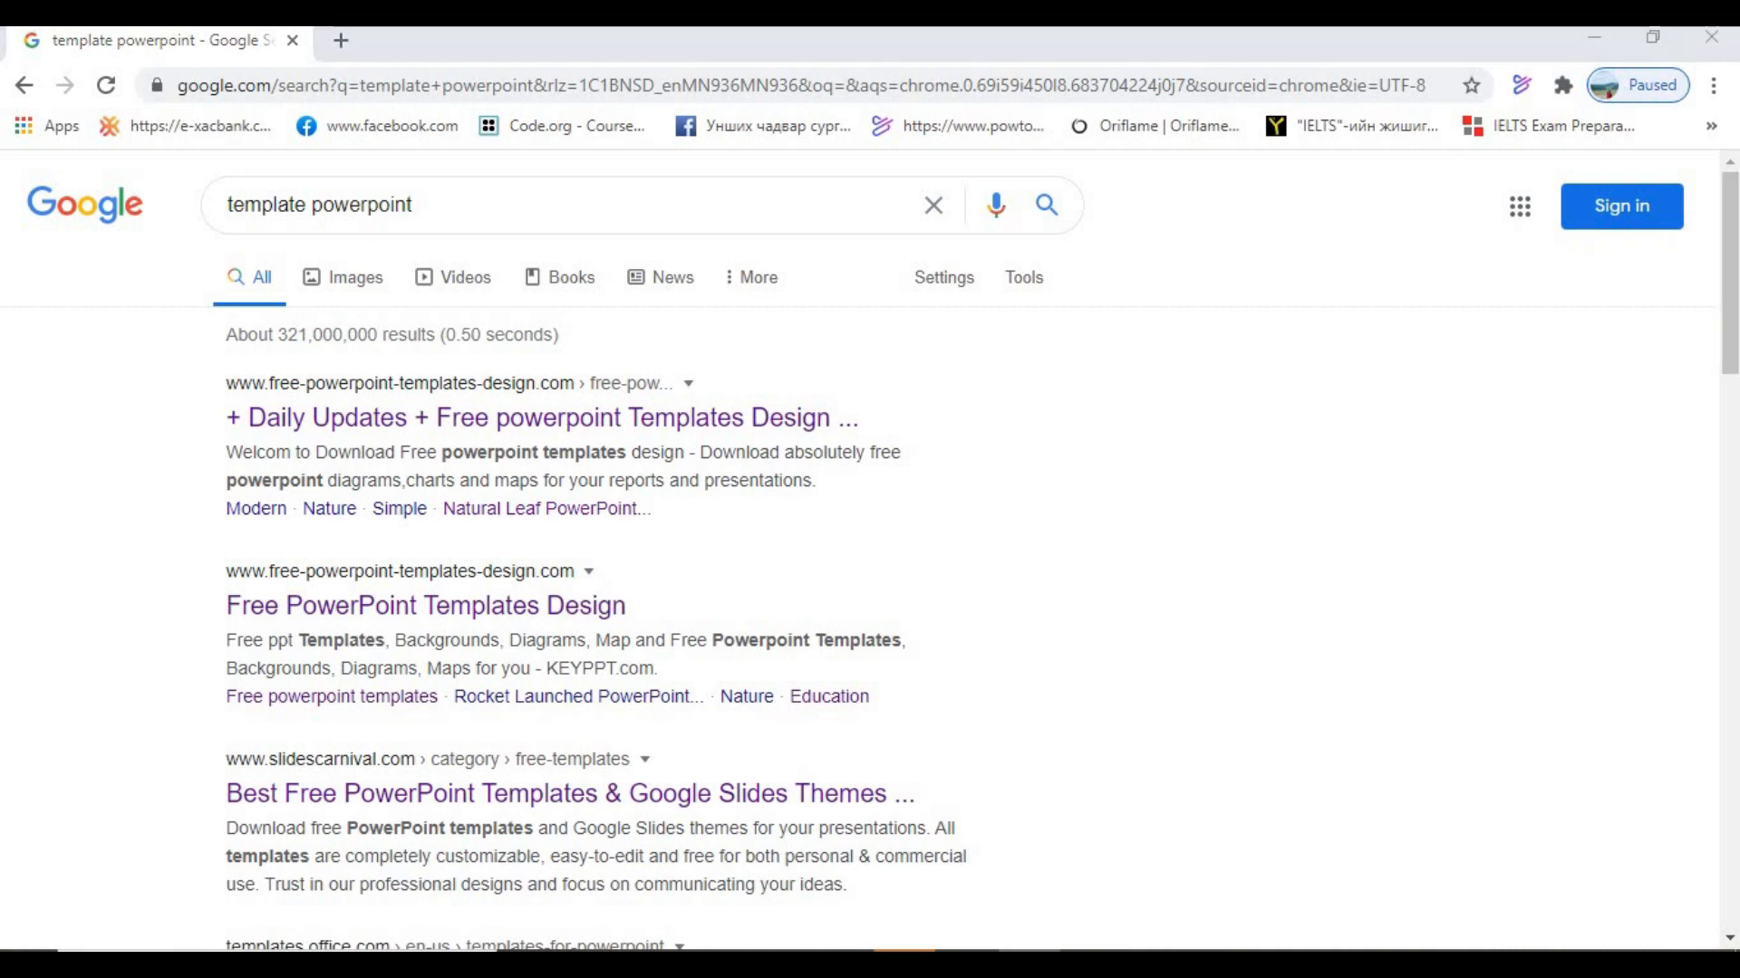
left_click_drag(1731, 371, 1495, 454)
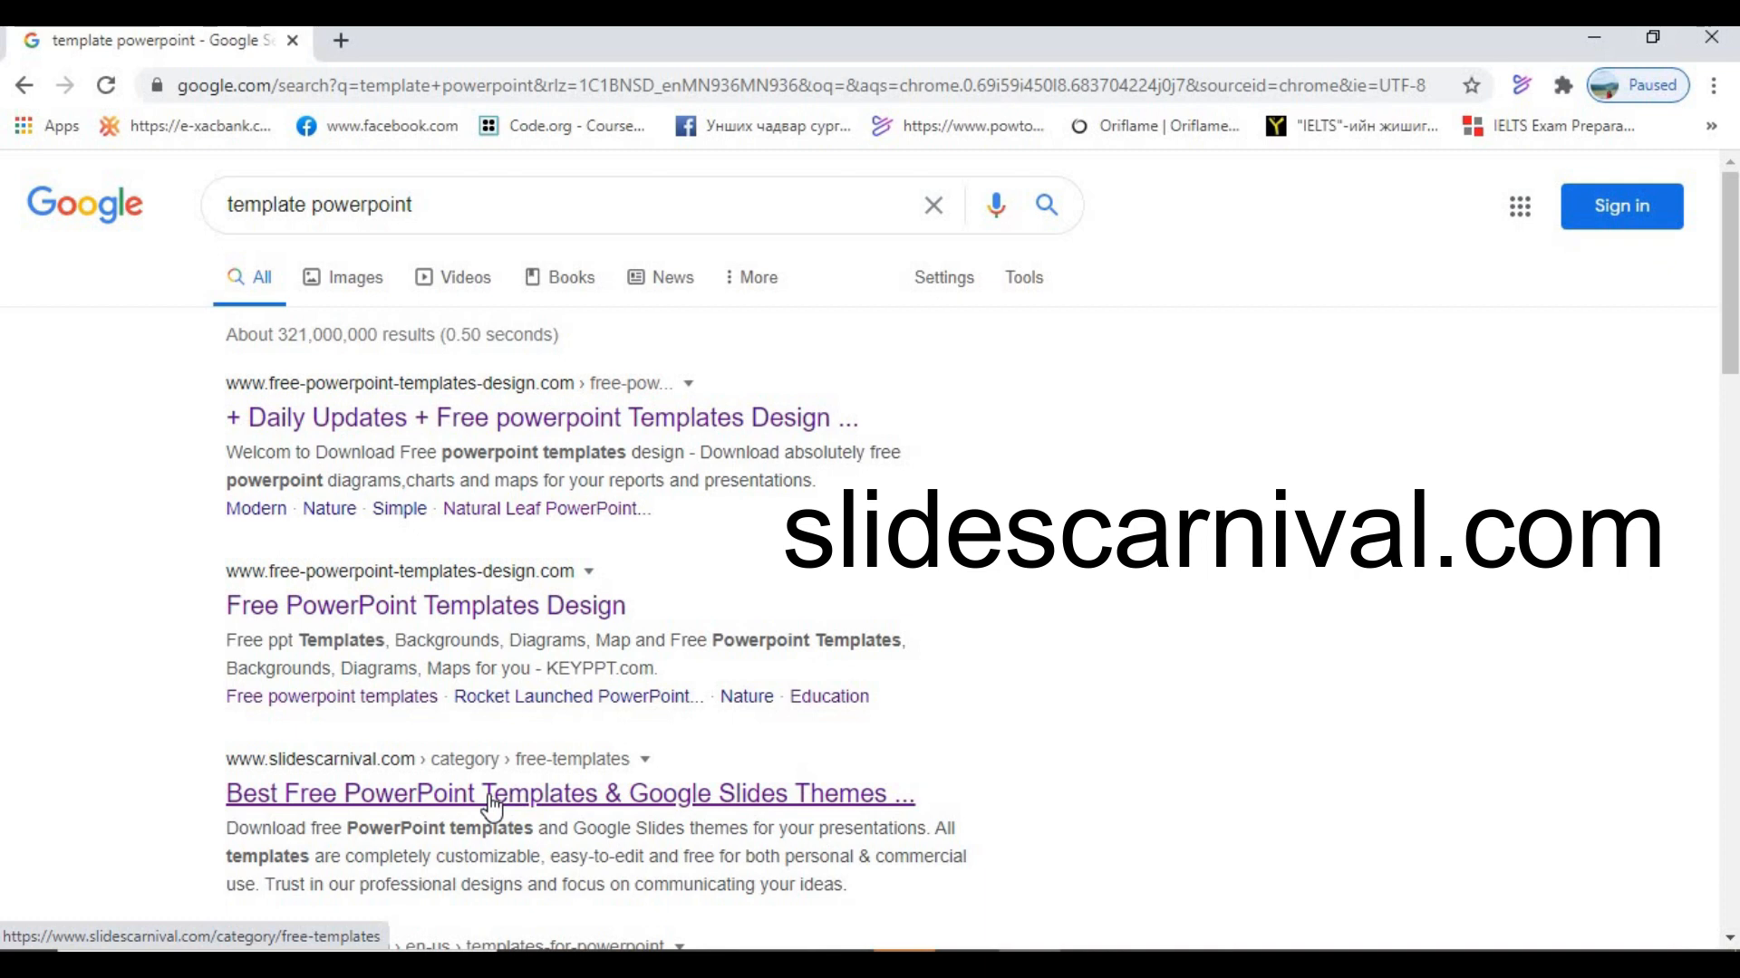
left_click(541, 806)
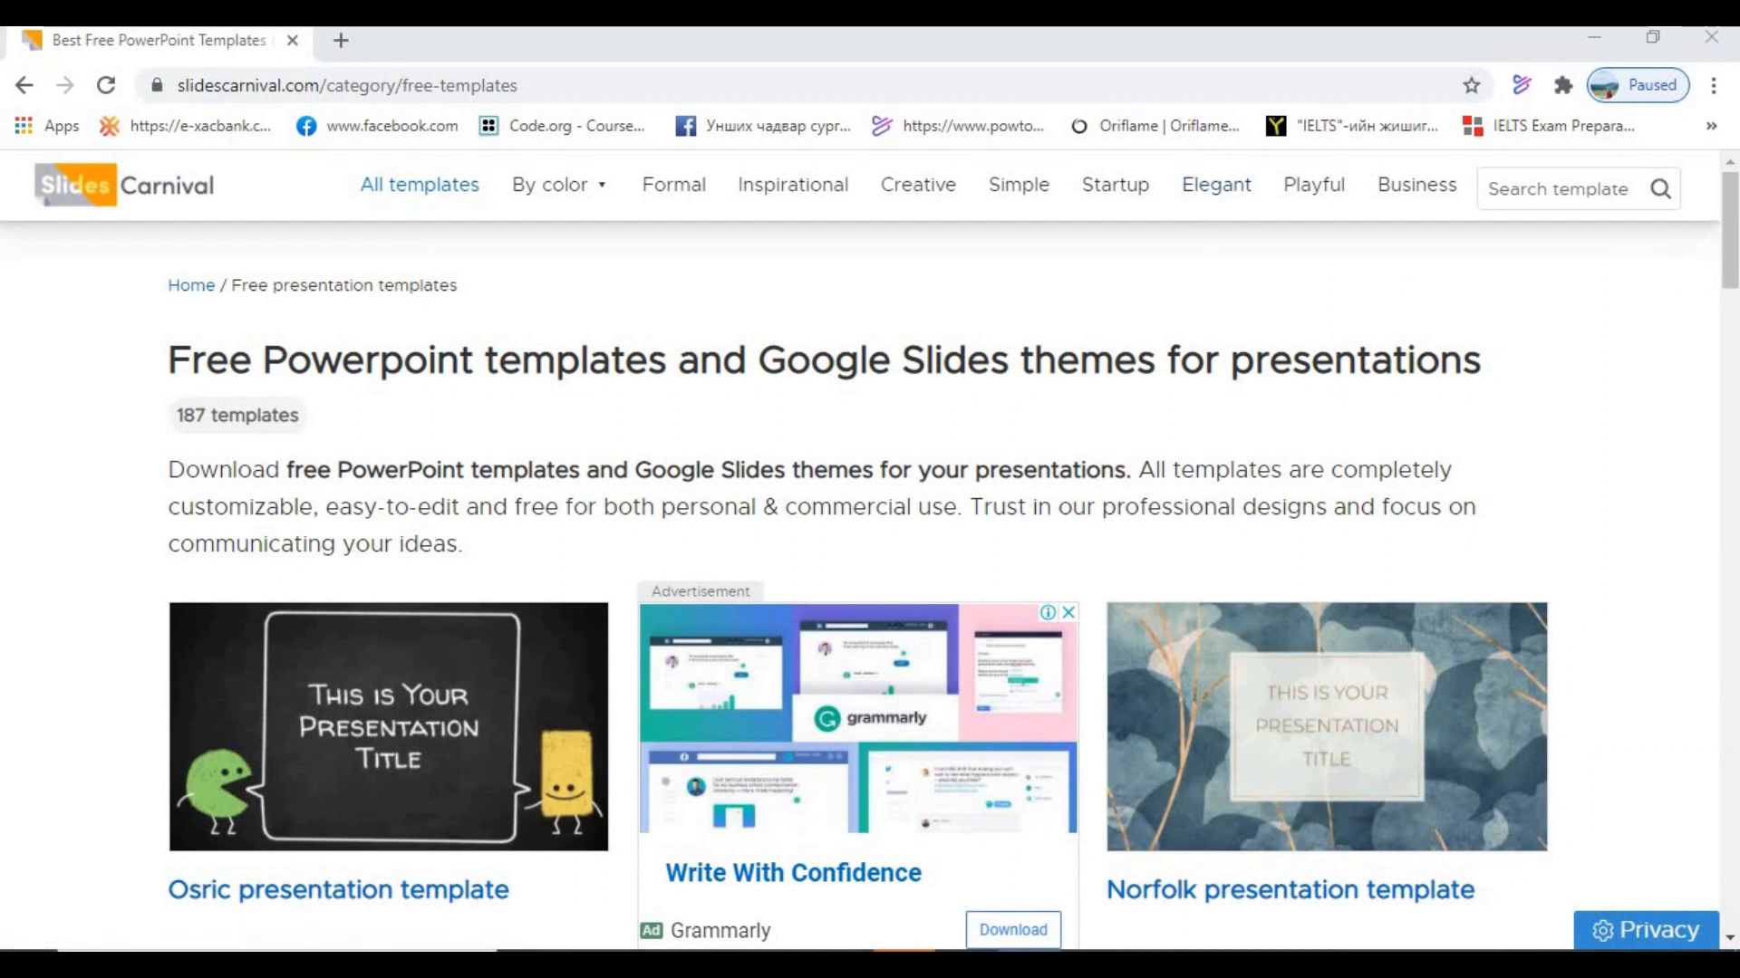
Browse the Creative template category on SlidesCarnival and open the Isidore presentation template.
mouse_move(1734, 229)
left_mouse_down()
mouse_move(1734, 249)
mouse_move(1734, 227)
left_mouse_up()
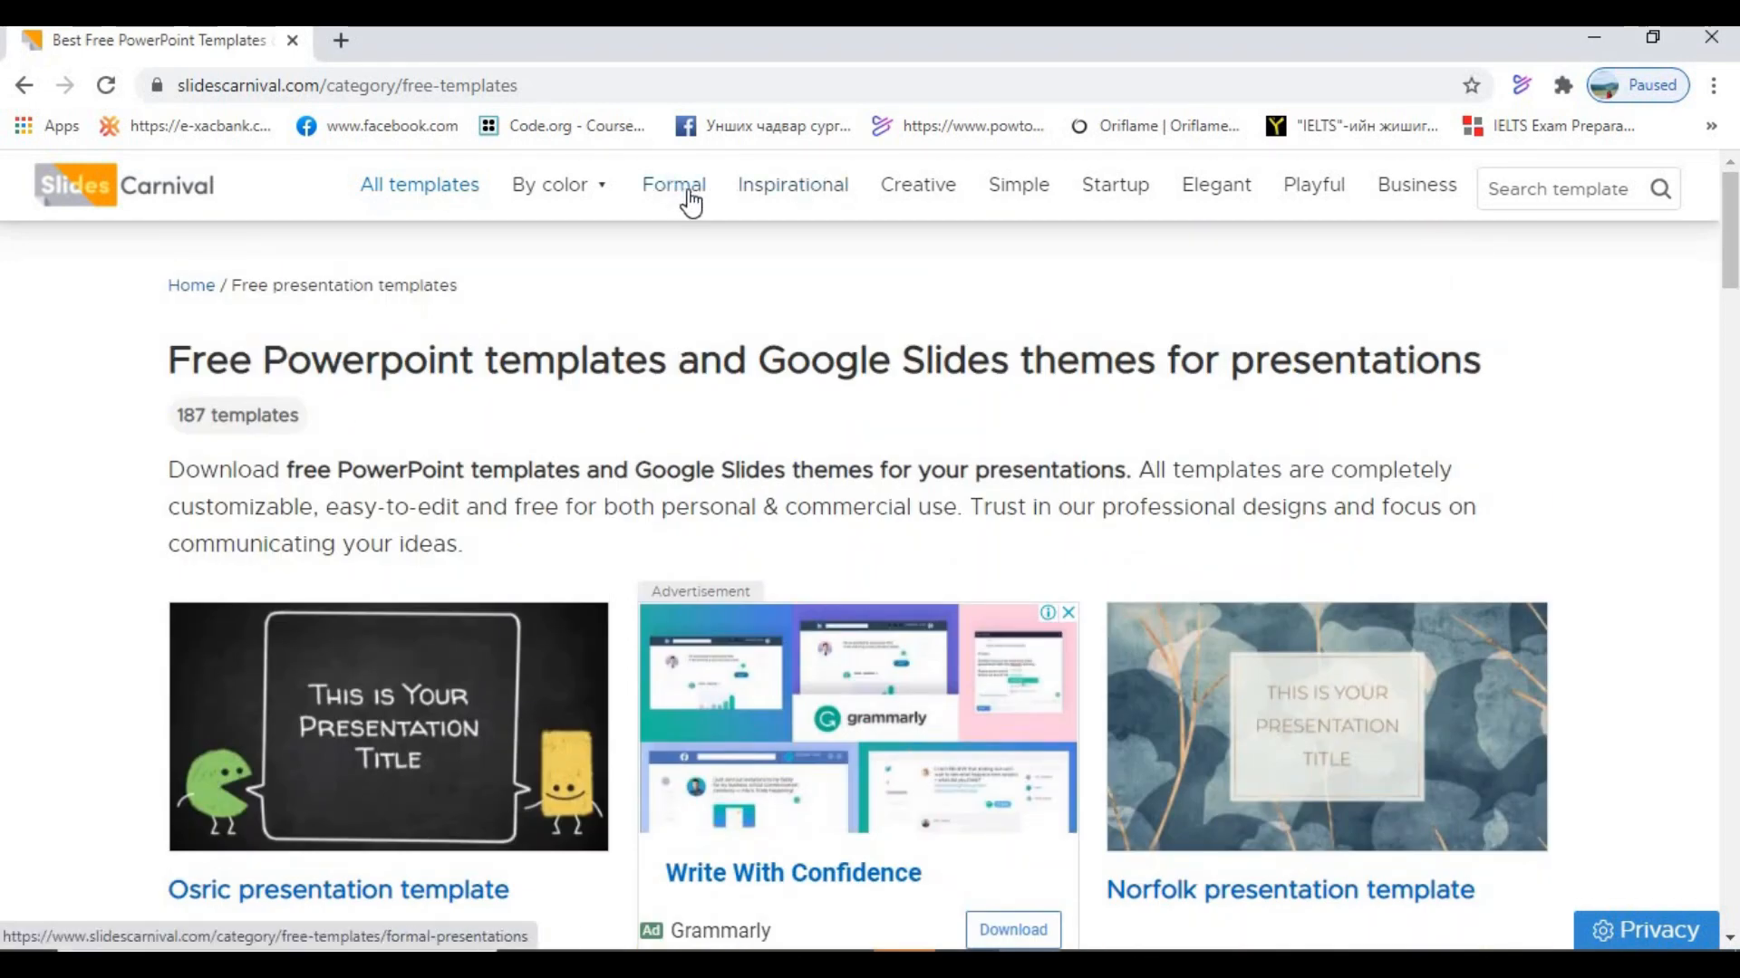
left_click(416, 195)
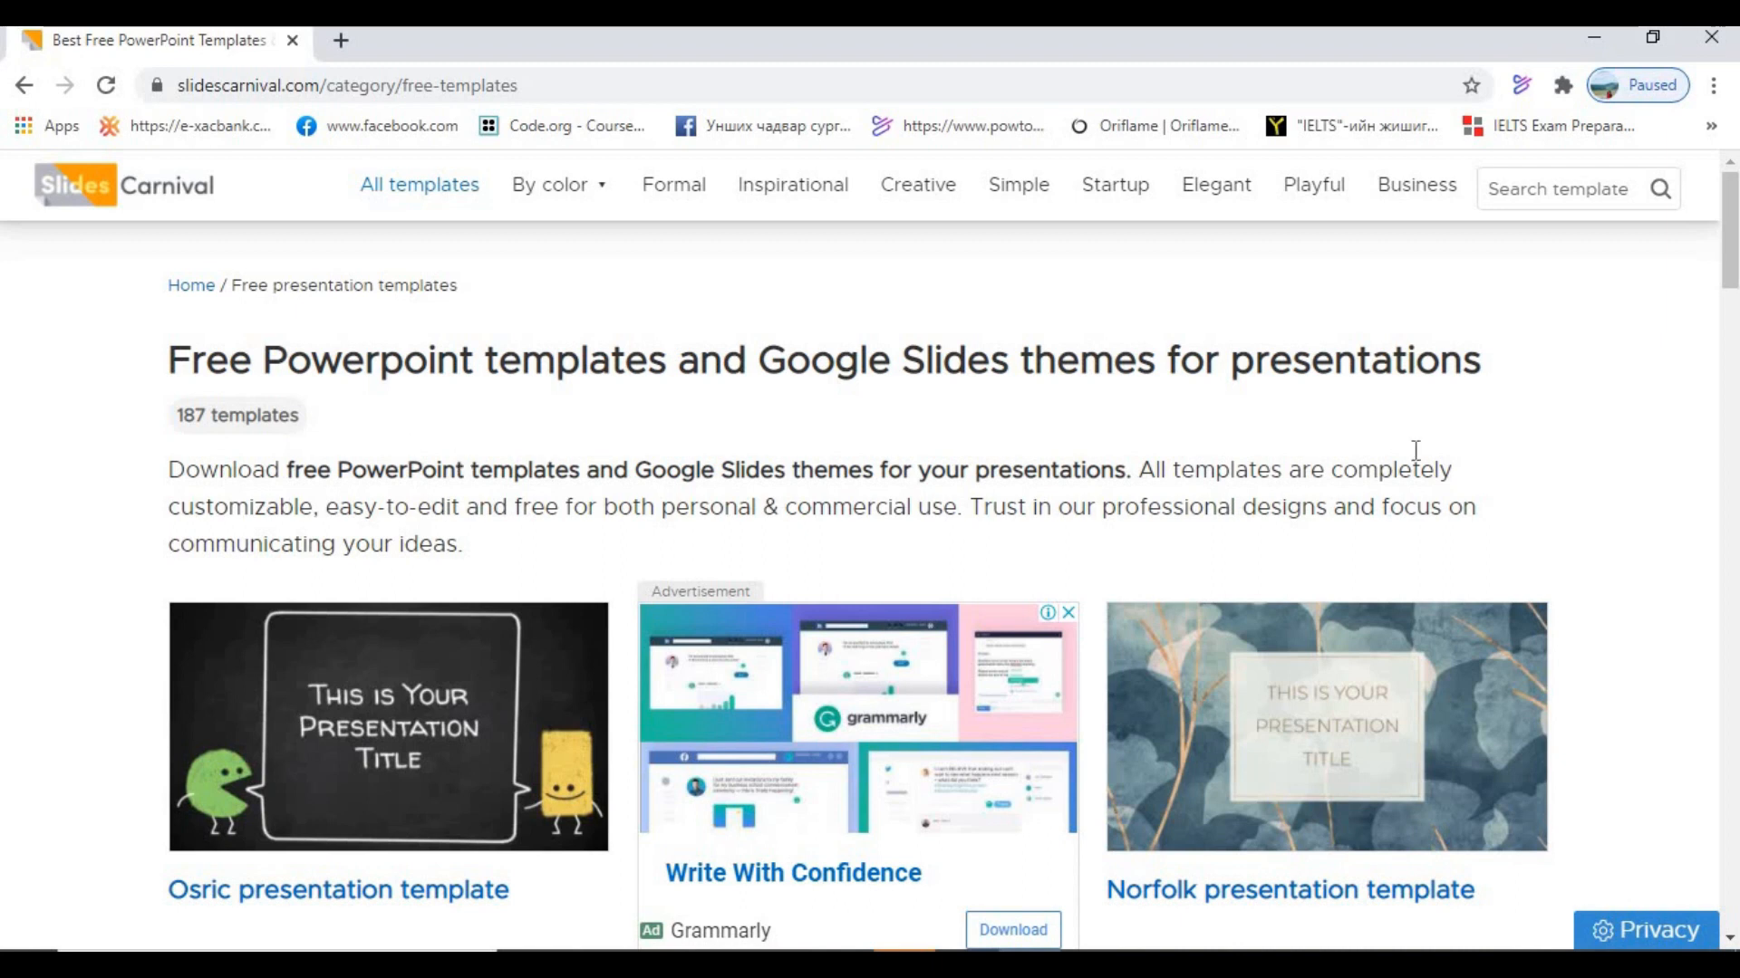
left_click_drag(1732, 263, 1732, 213)
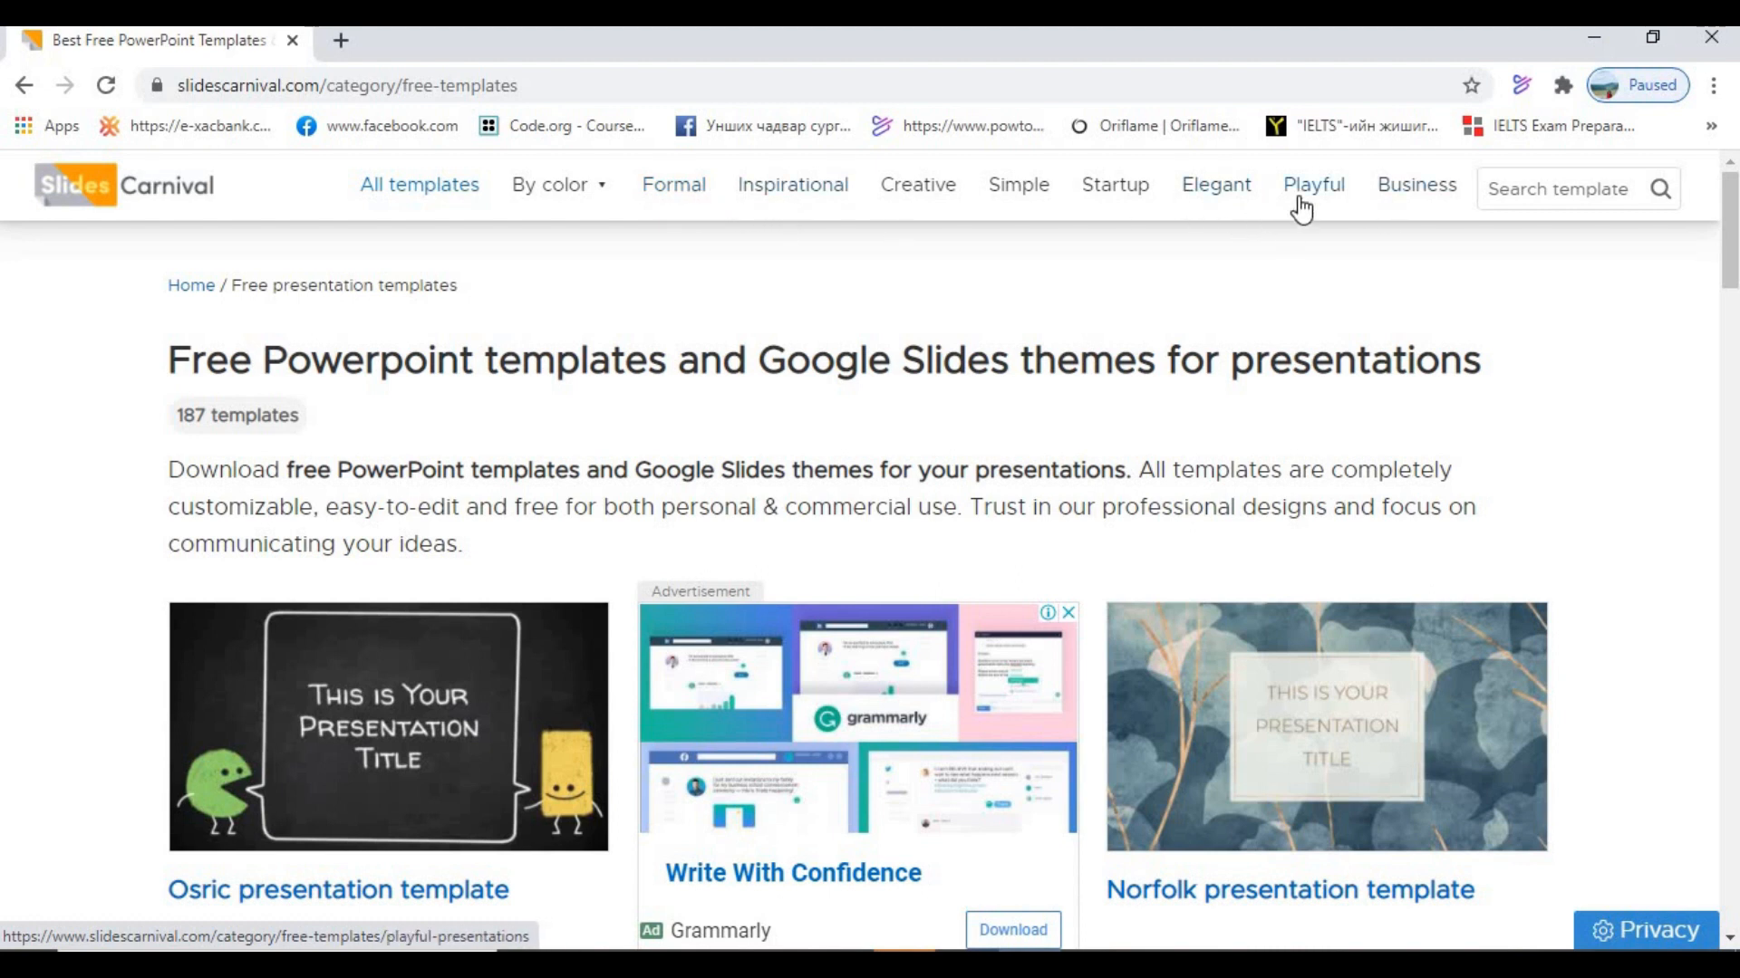
left_click(923, 205)
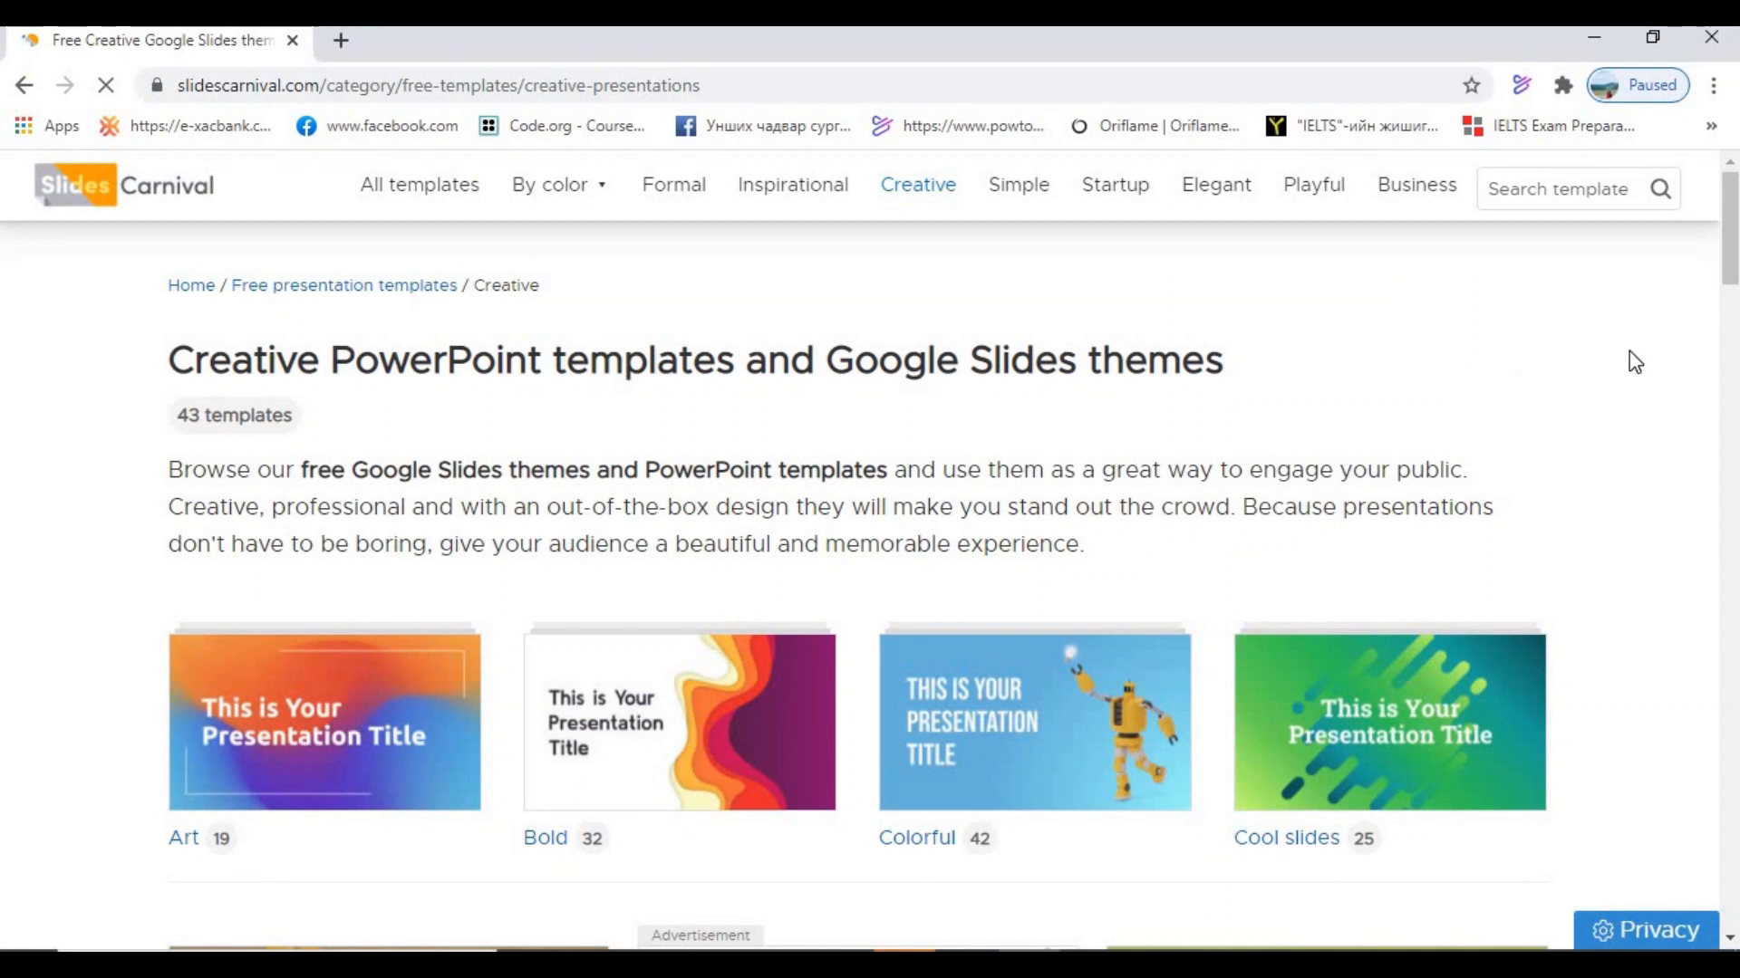
left_click_drag(1735, 247, 1734, 457)
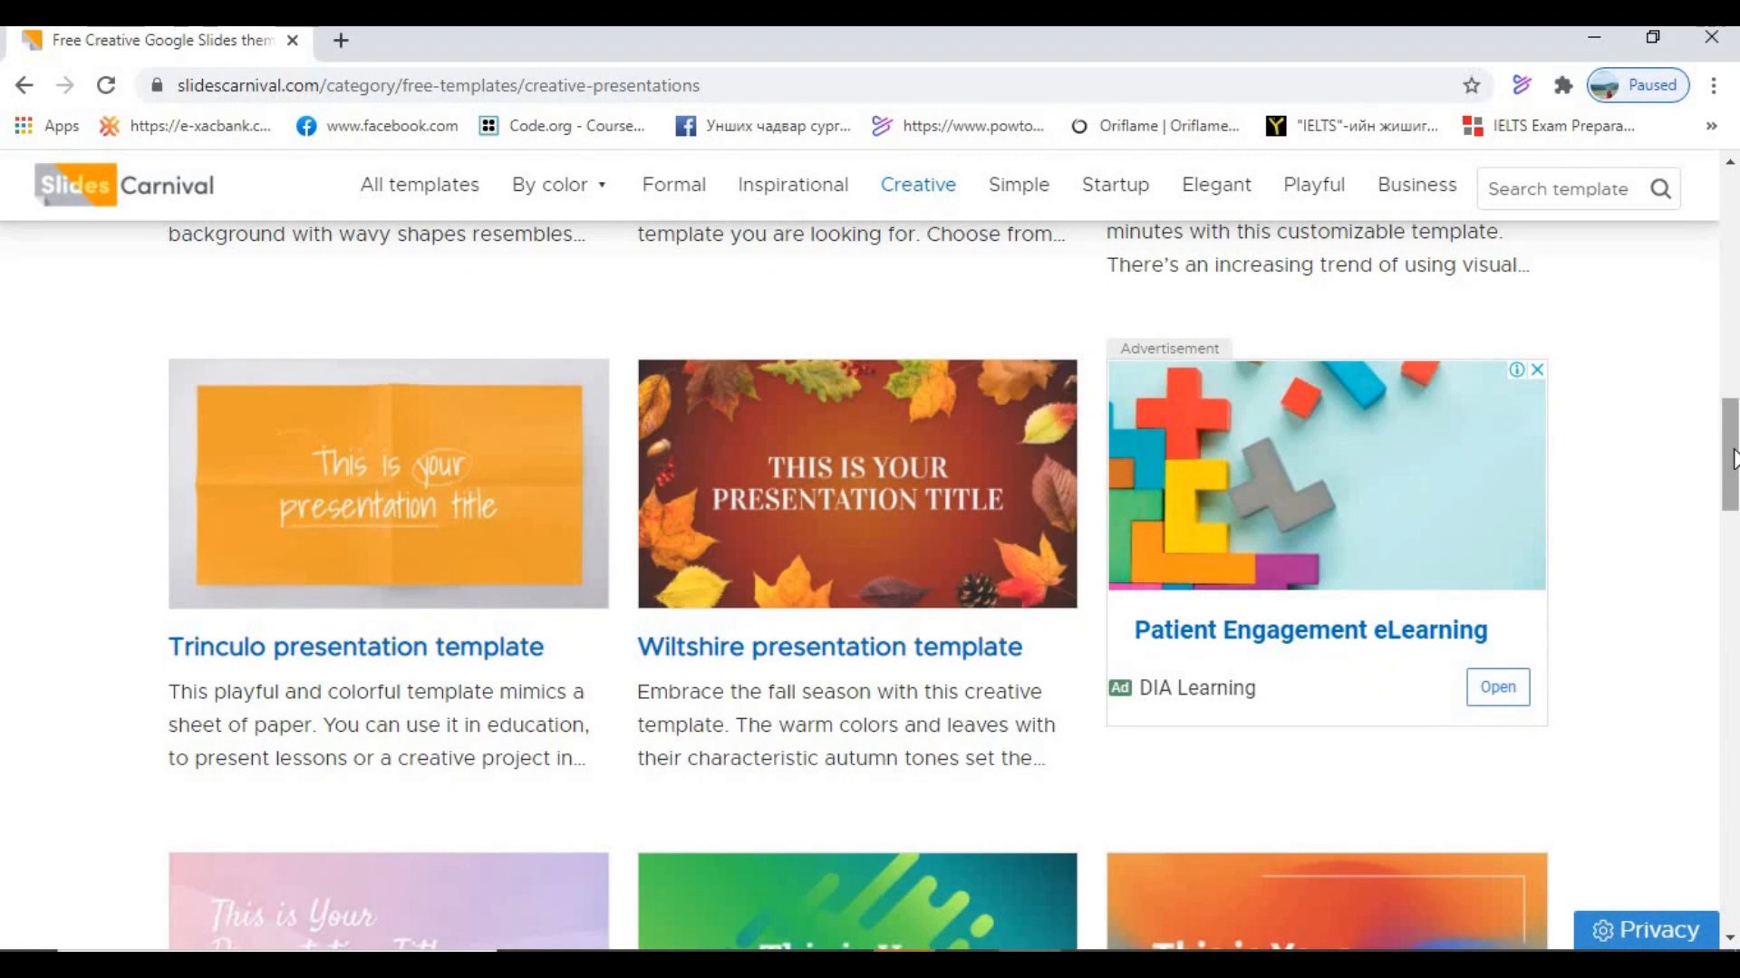
scroll(1504, 467, "down", 3)
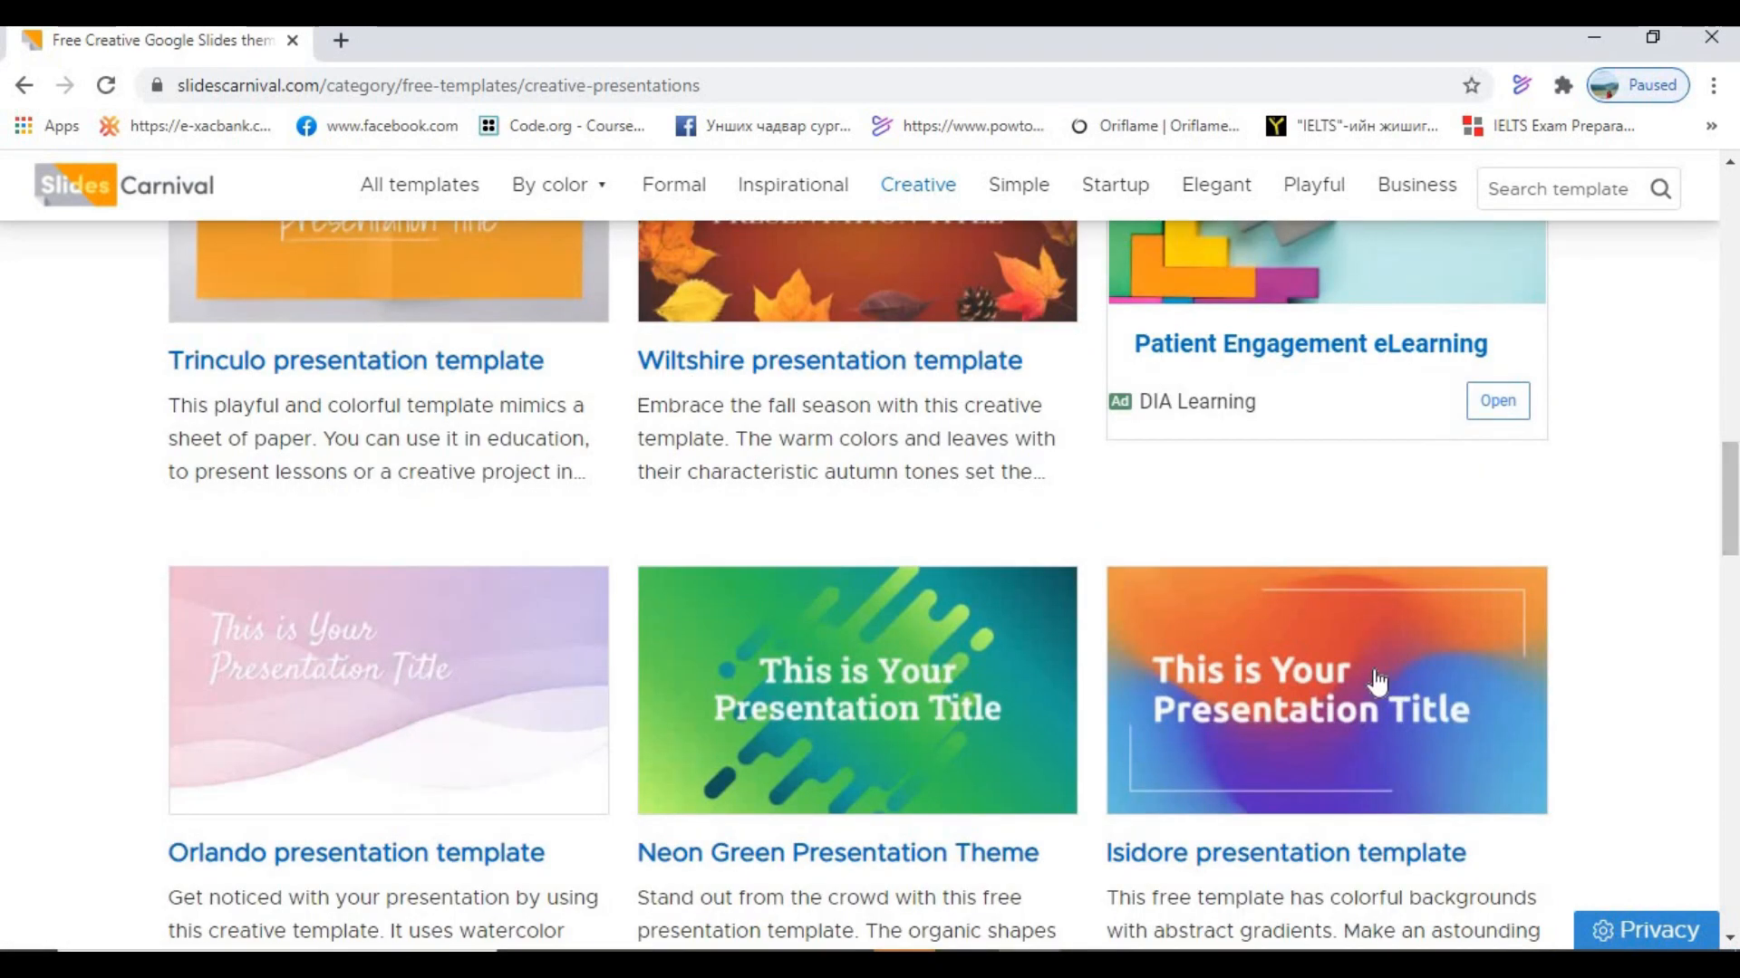
left_click(1340, 685)
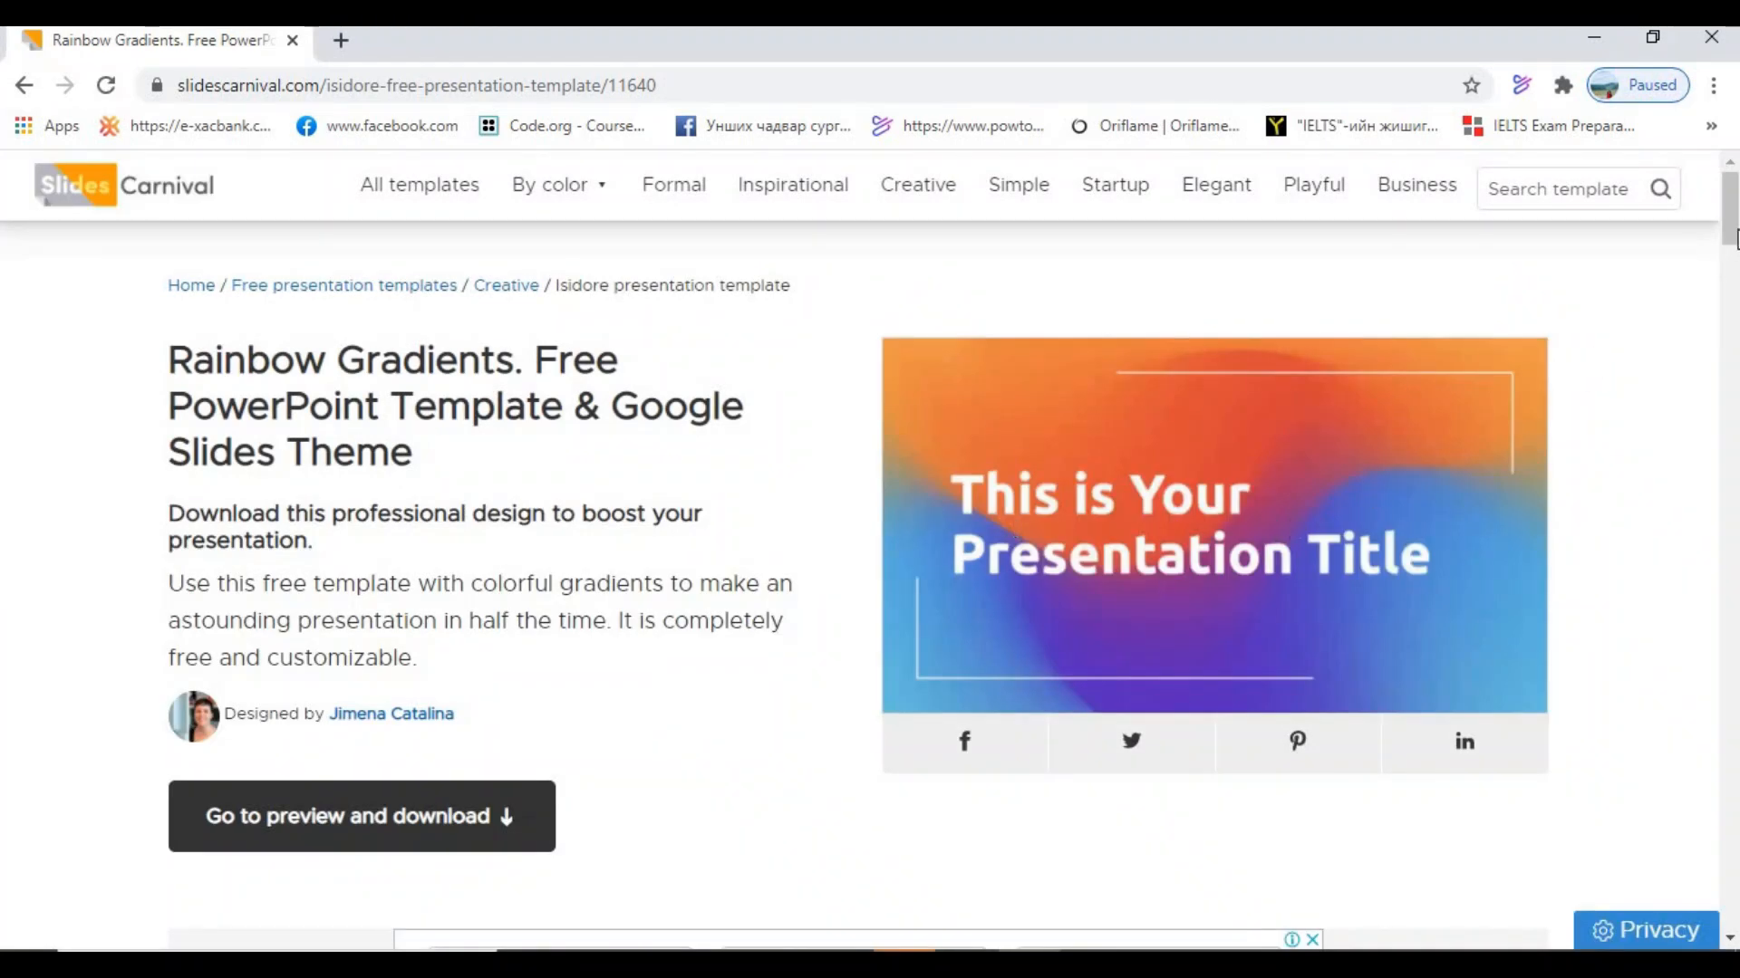
Preview the Isidore template's slides up to slide 7 and download it as a PowerPoint template.
scroll(438, 508, "down", 4)
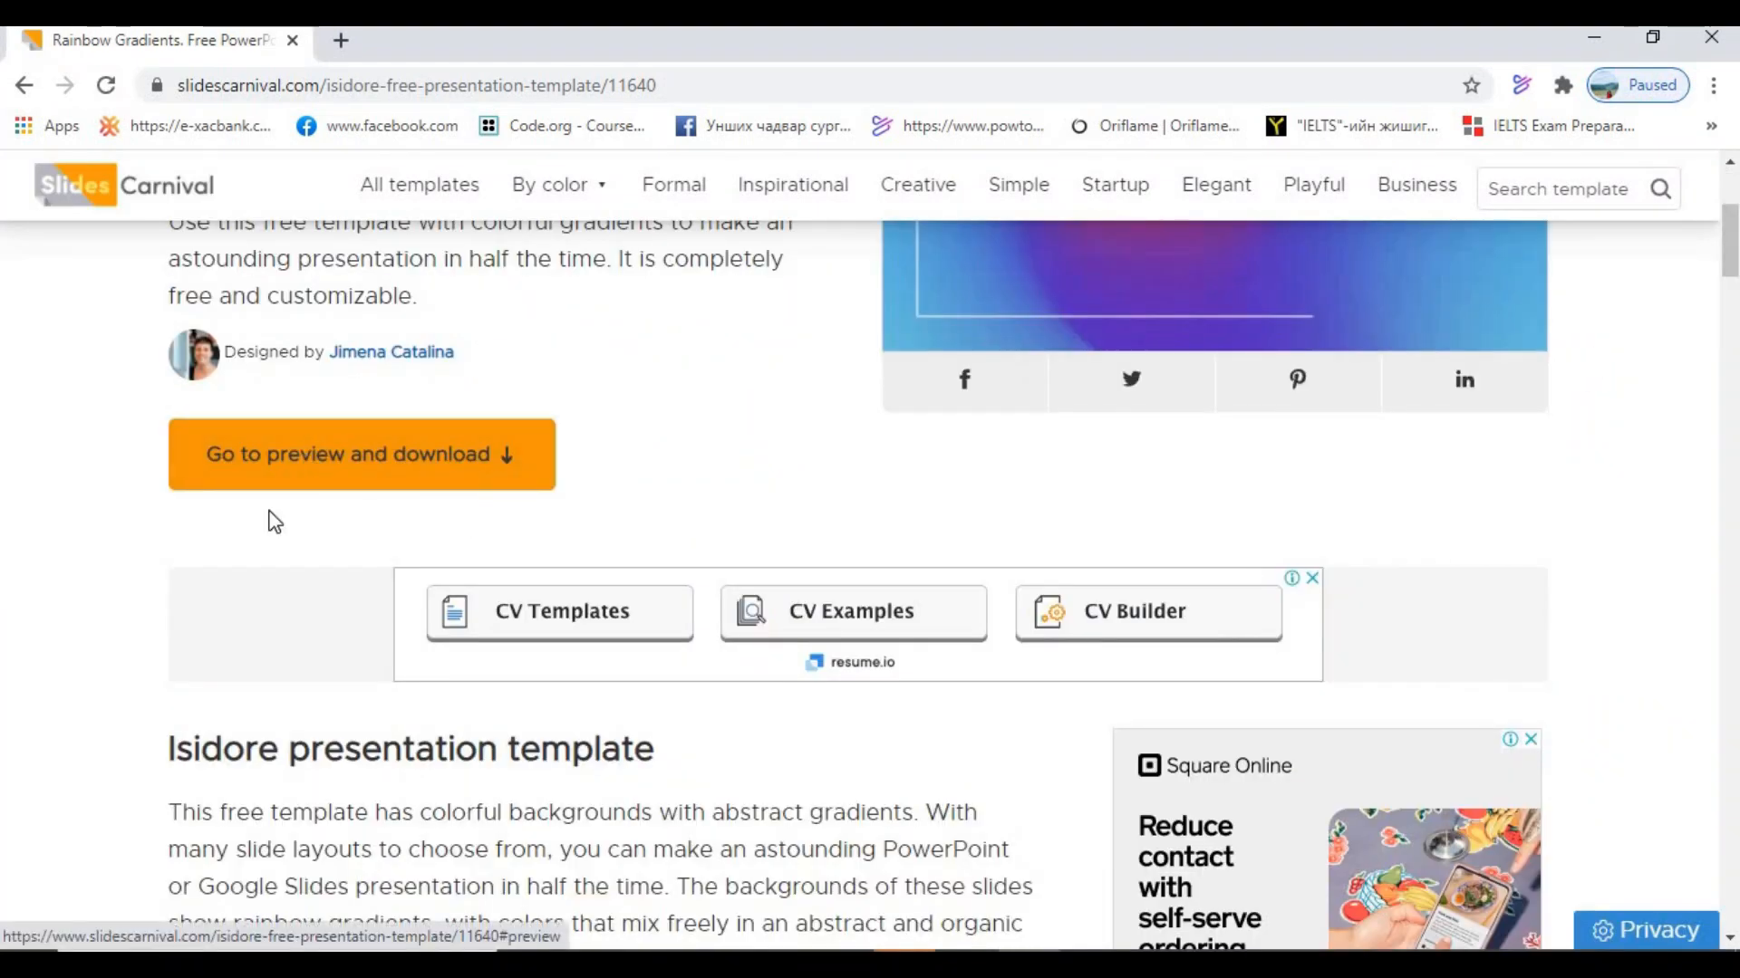
left_click_drag(1734, 253, 1737, 388)
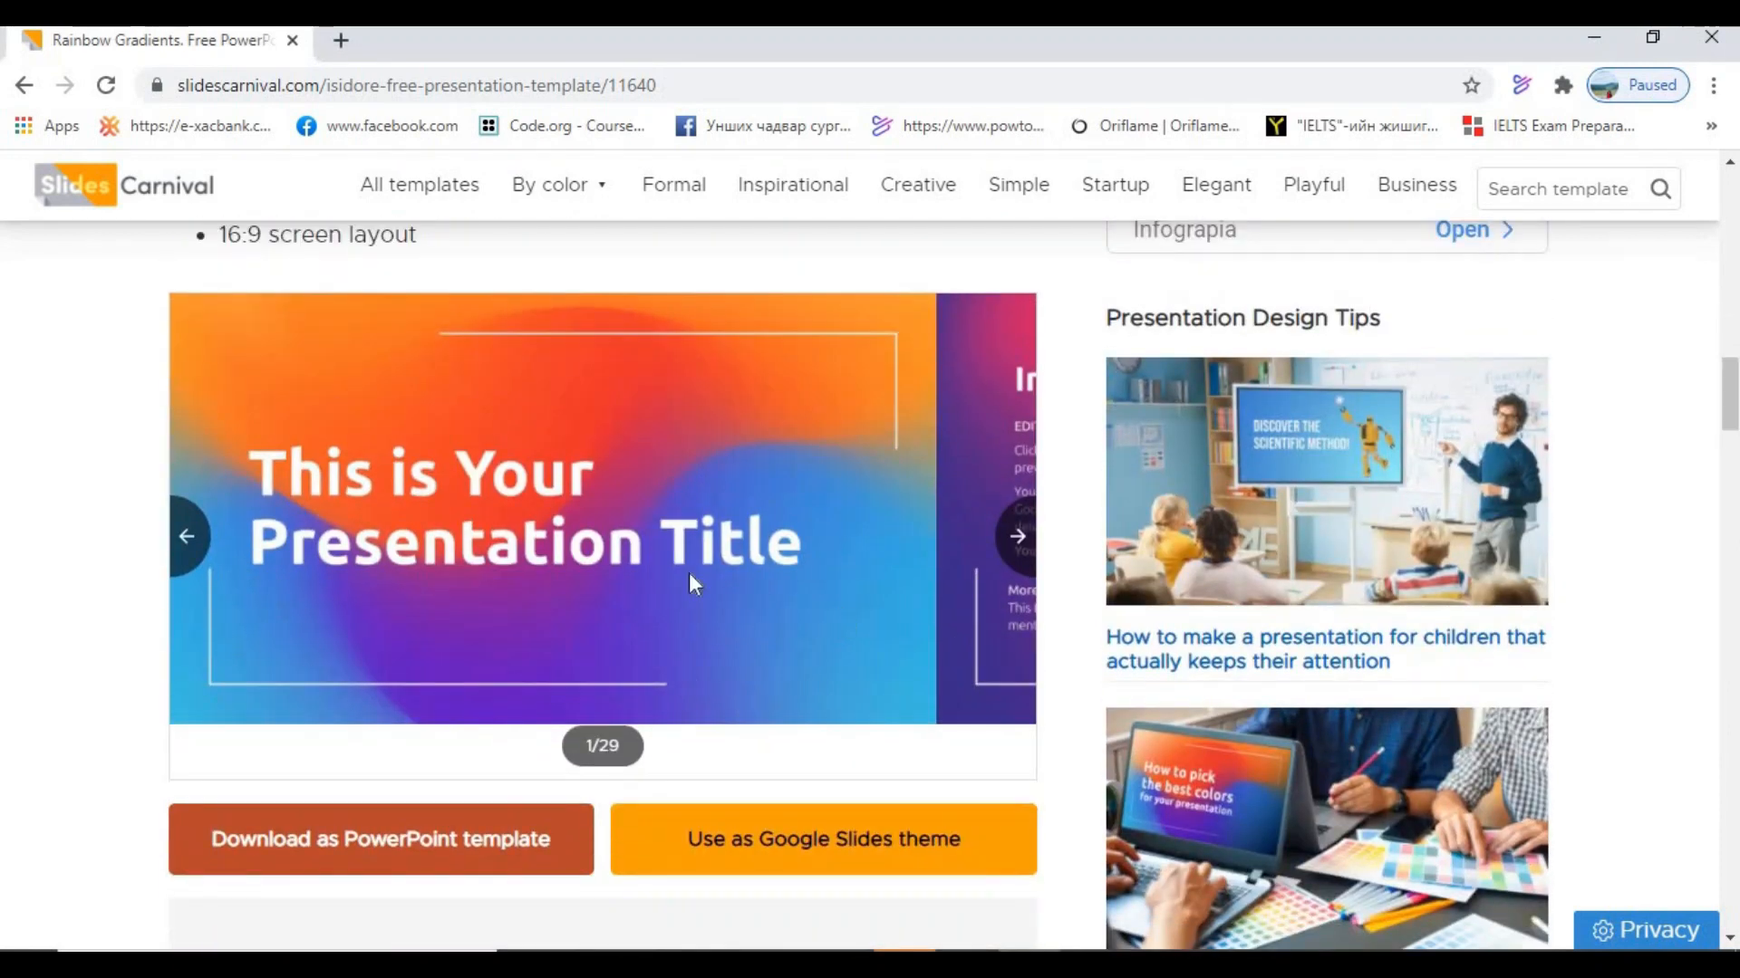
left_click(1017, 545)
left_click(1018, 546)
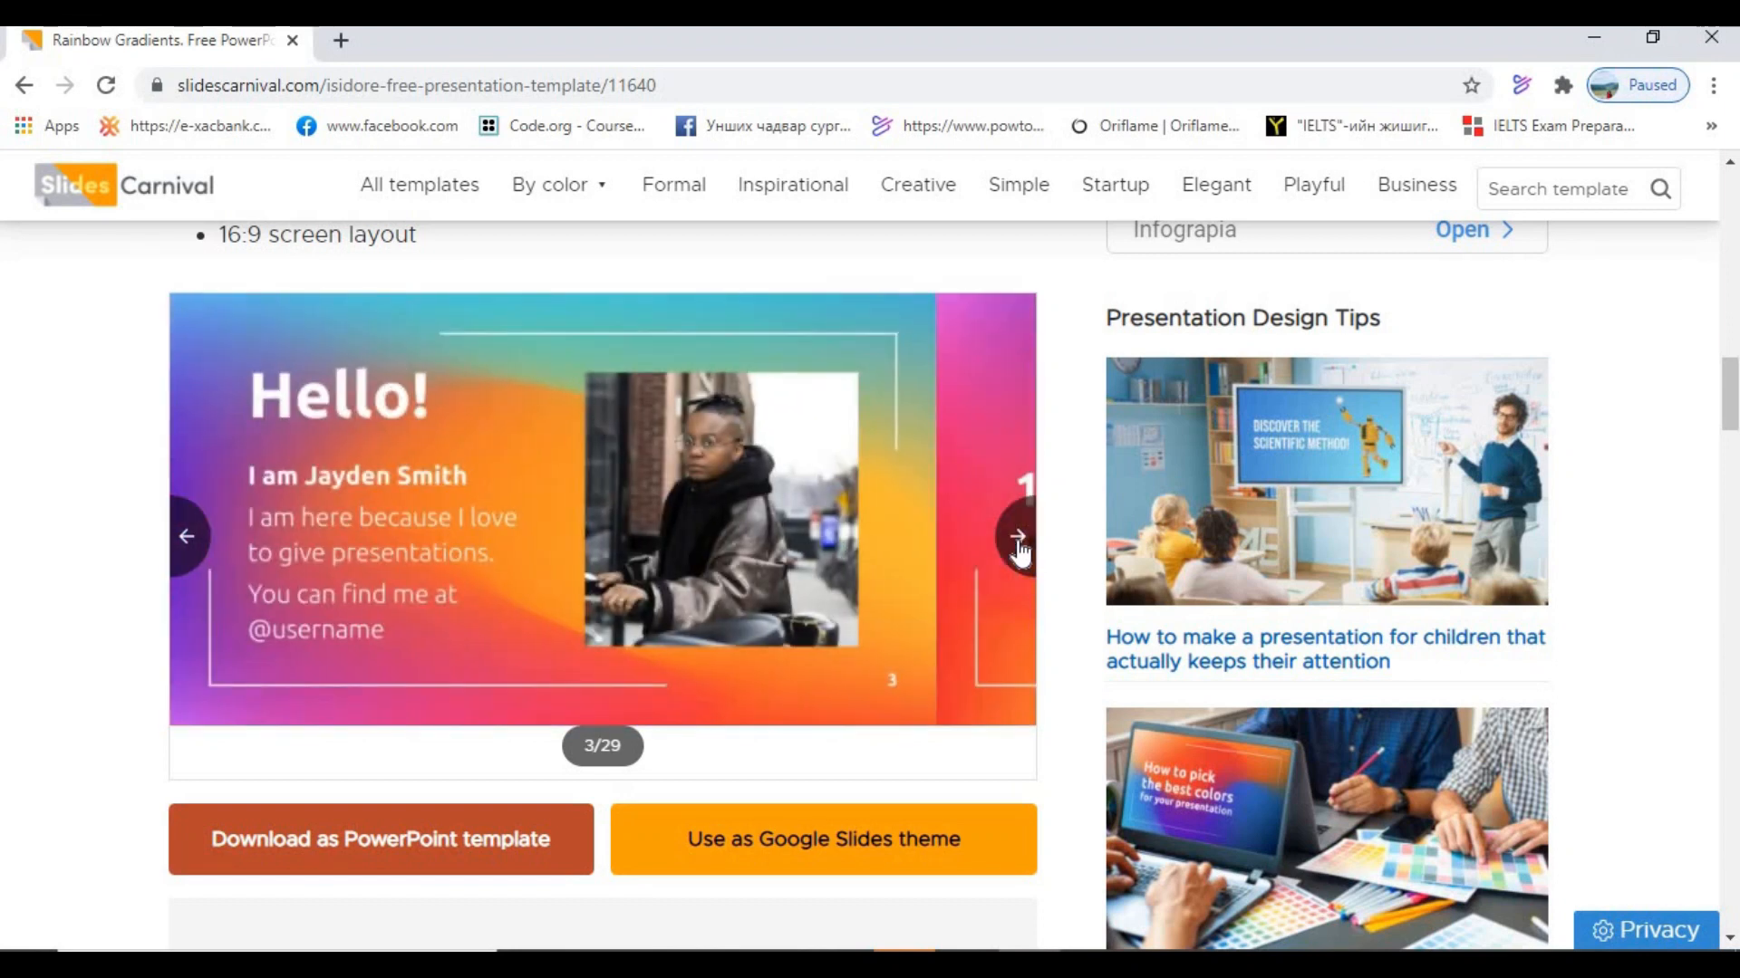
left_click(1017, 546)
left_click(1018, 545)
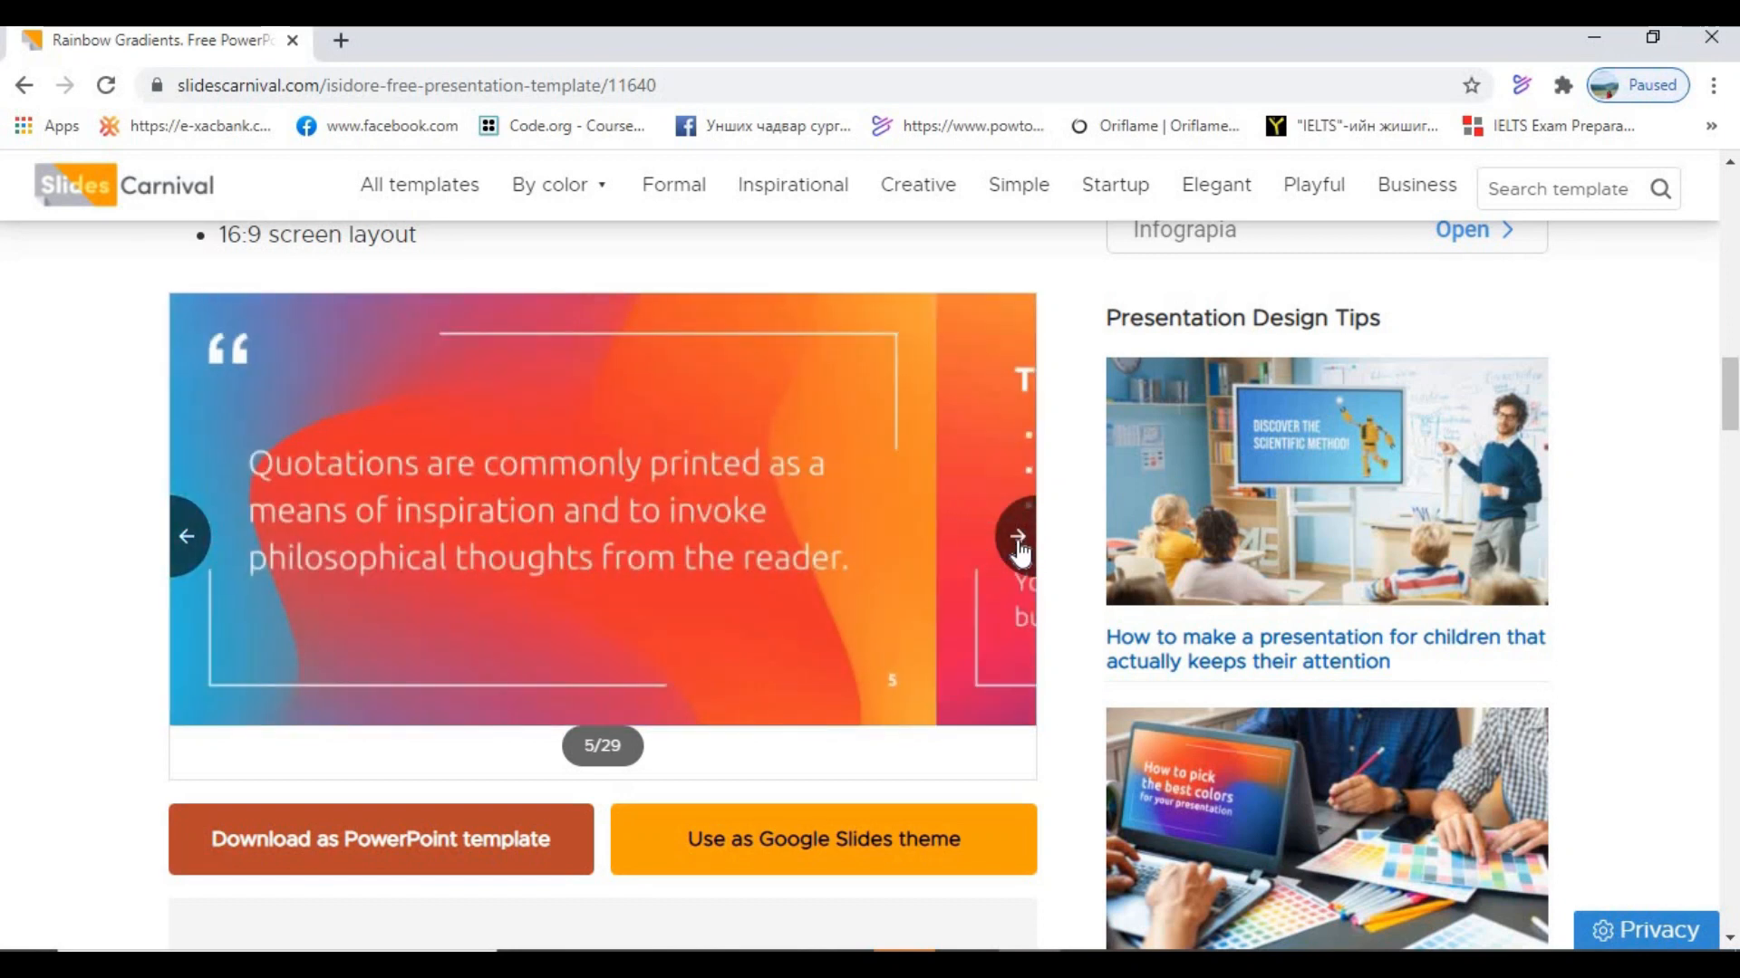
left_click(1017, 545)
left_click(1017, 545)
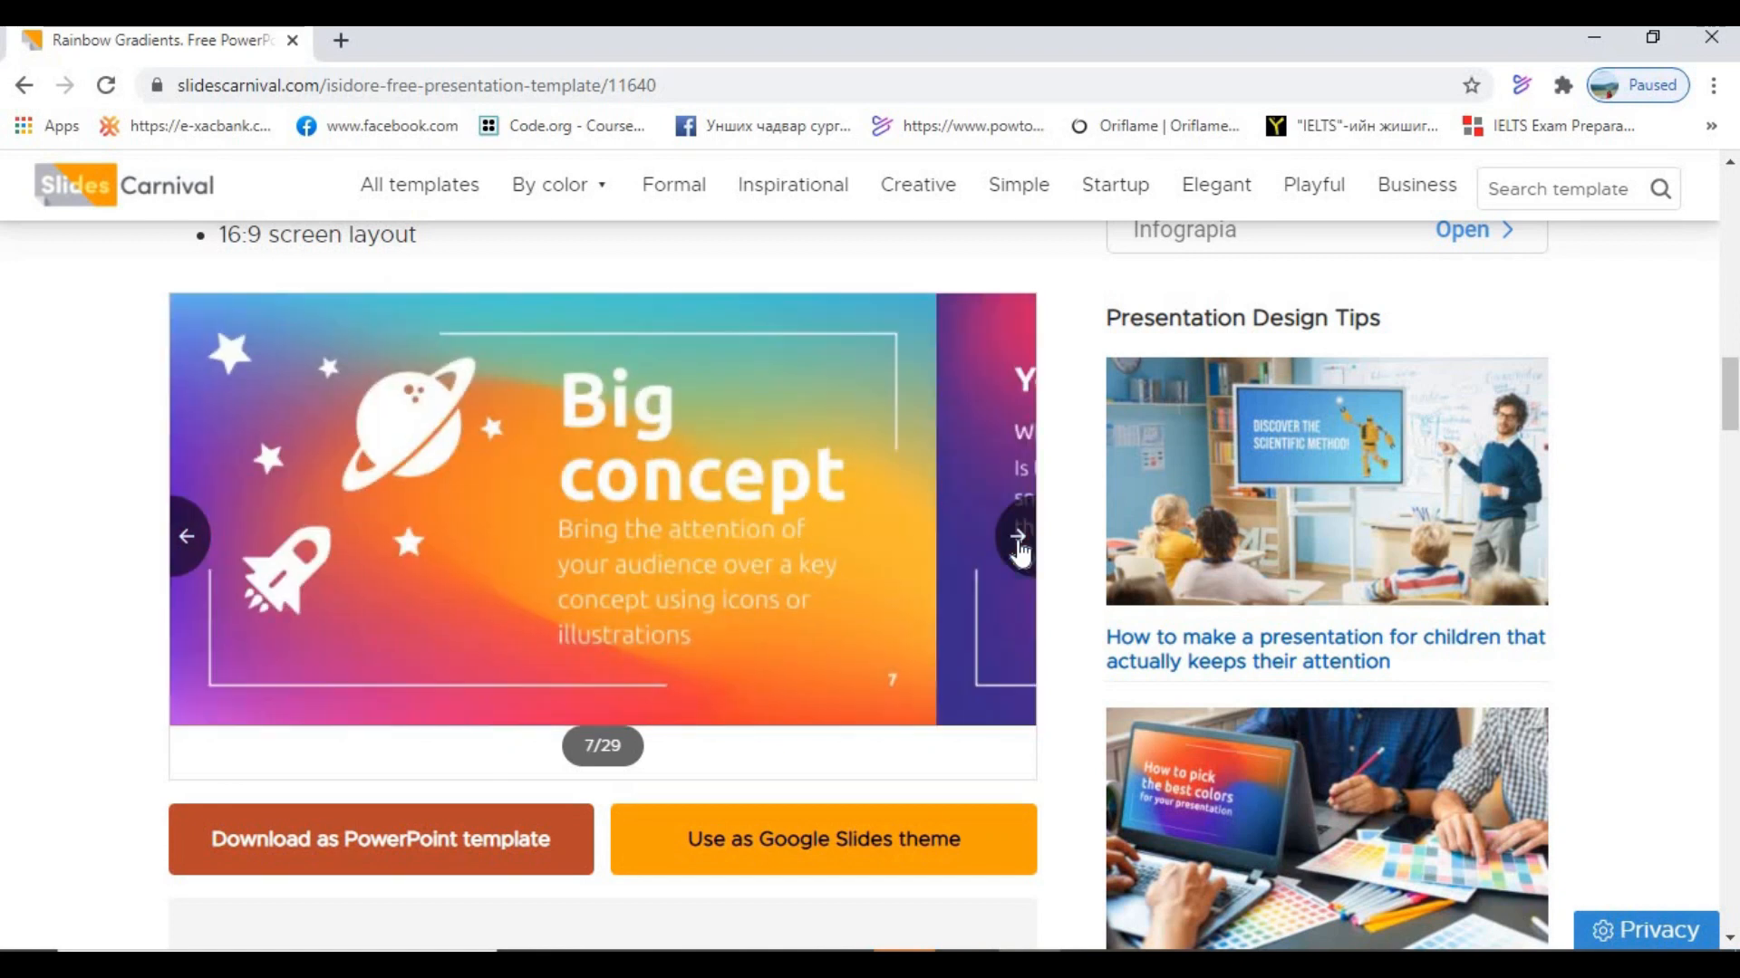
scroll(1017, 544, "down", 1)
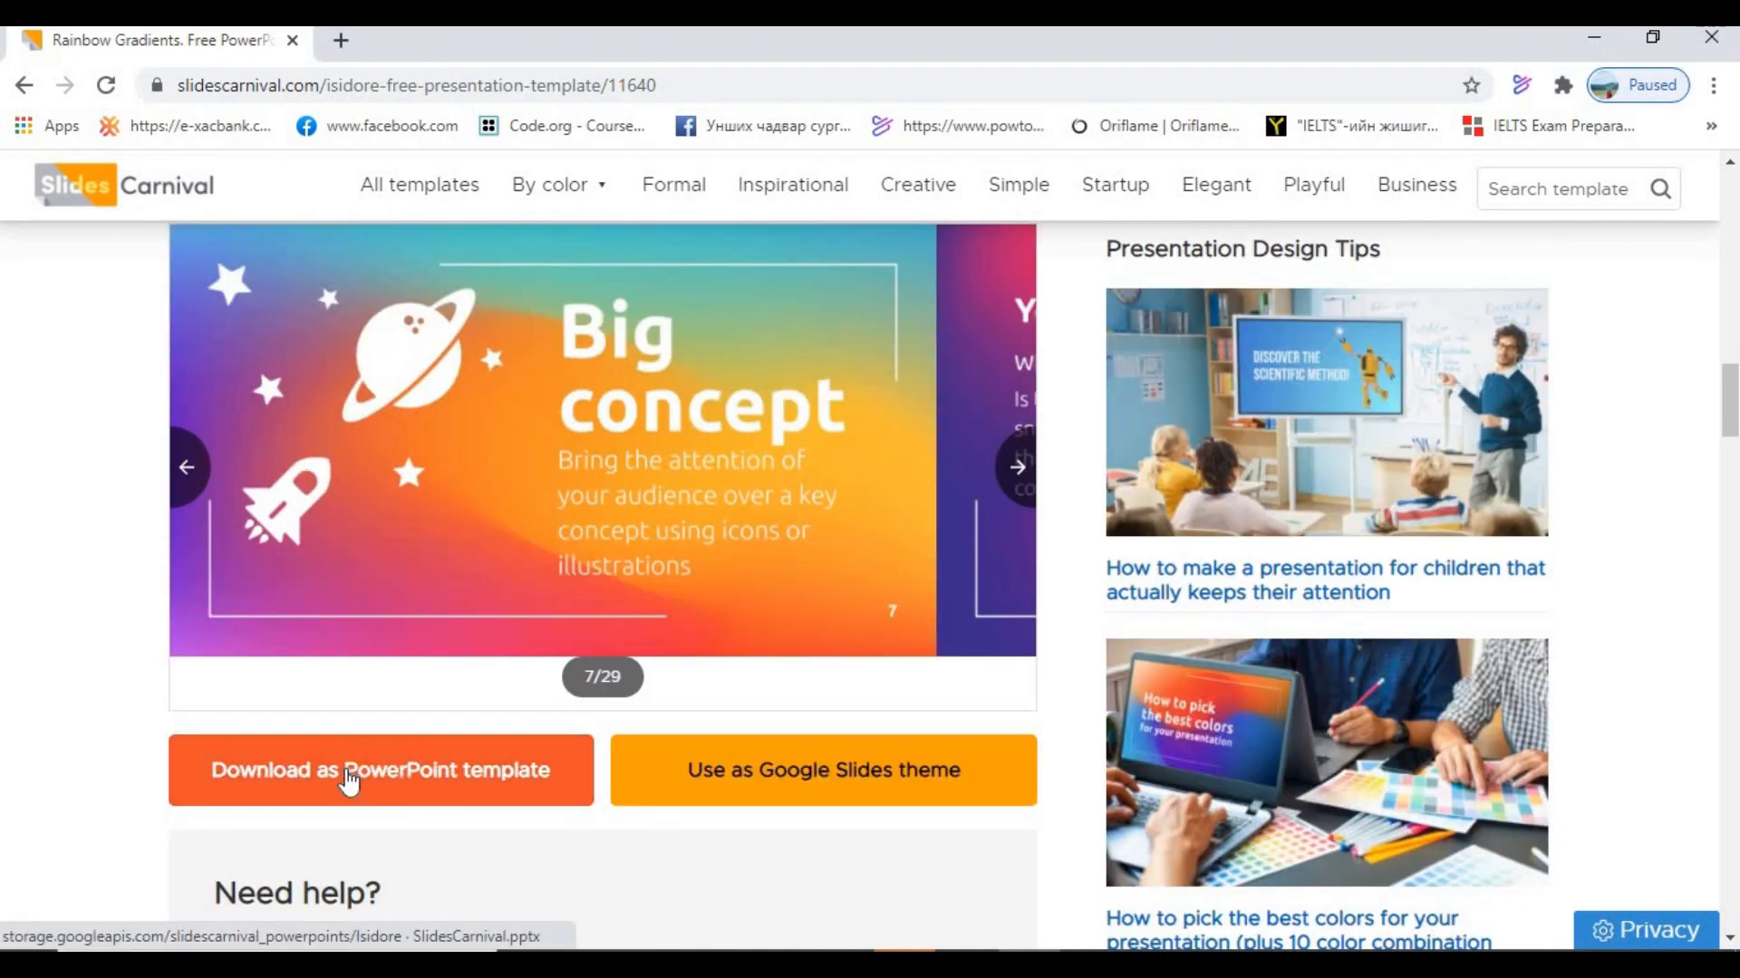
left_click(348, 781)
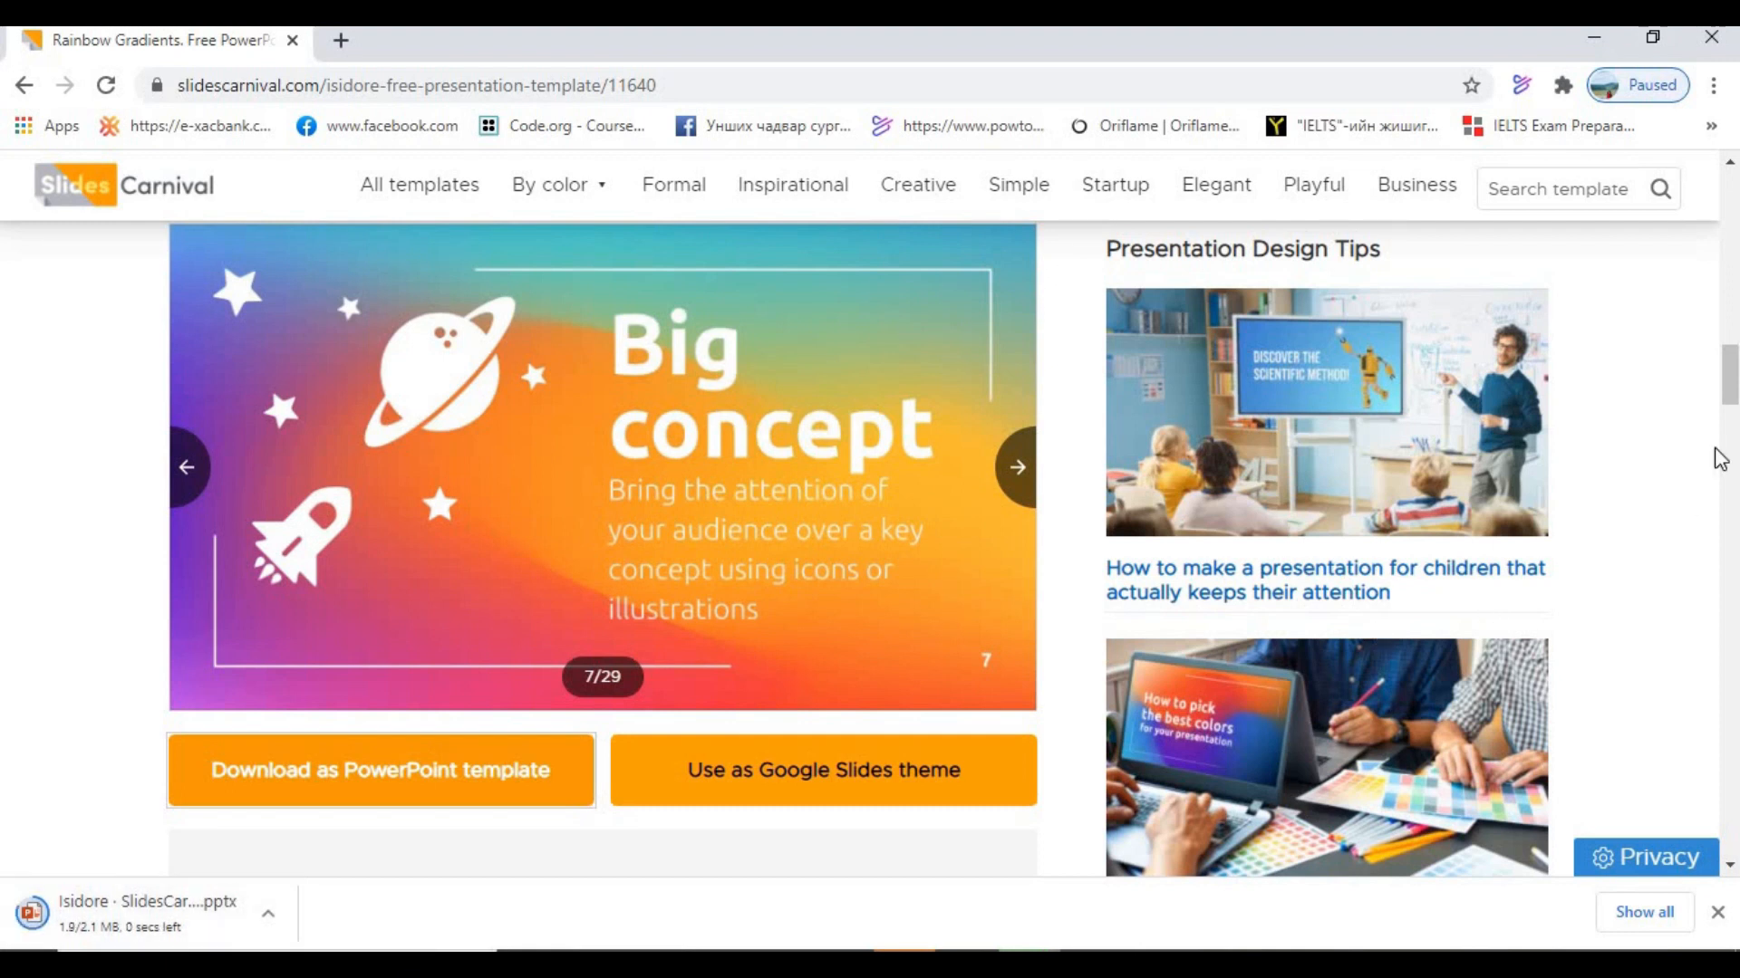
Return to the "template powerpoint" search results and open the powerpointify.com free templates result.
left_click_drag(1731, 395, 1731, 213)
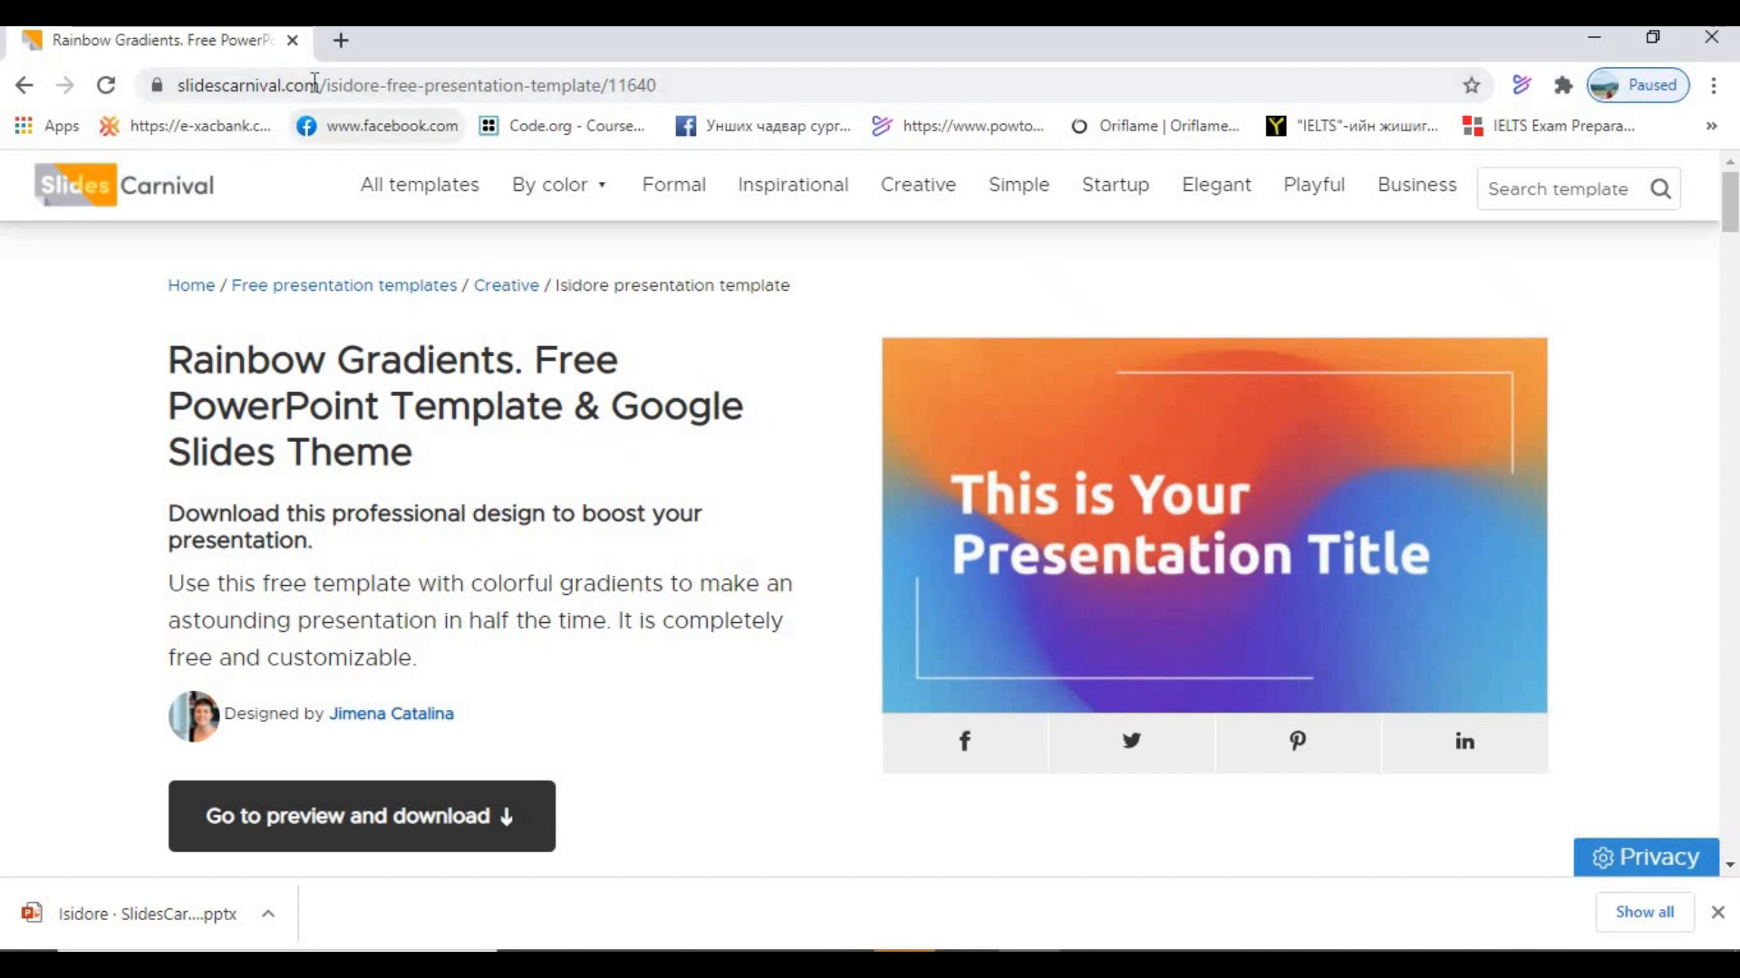
left_click(31, 92)
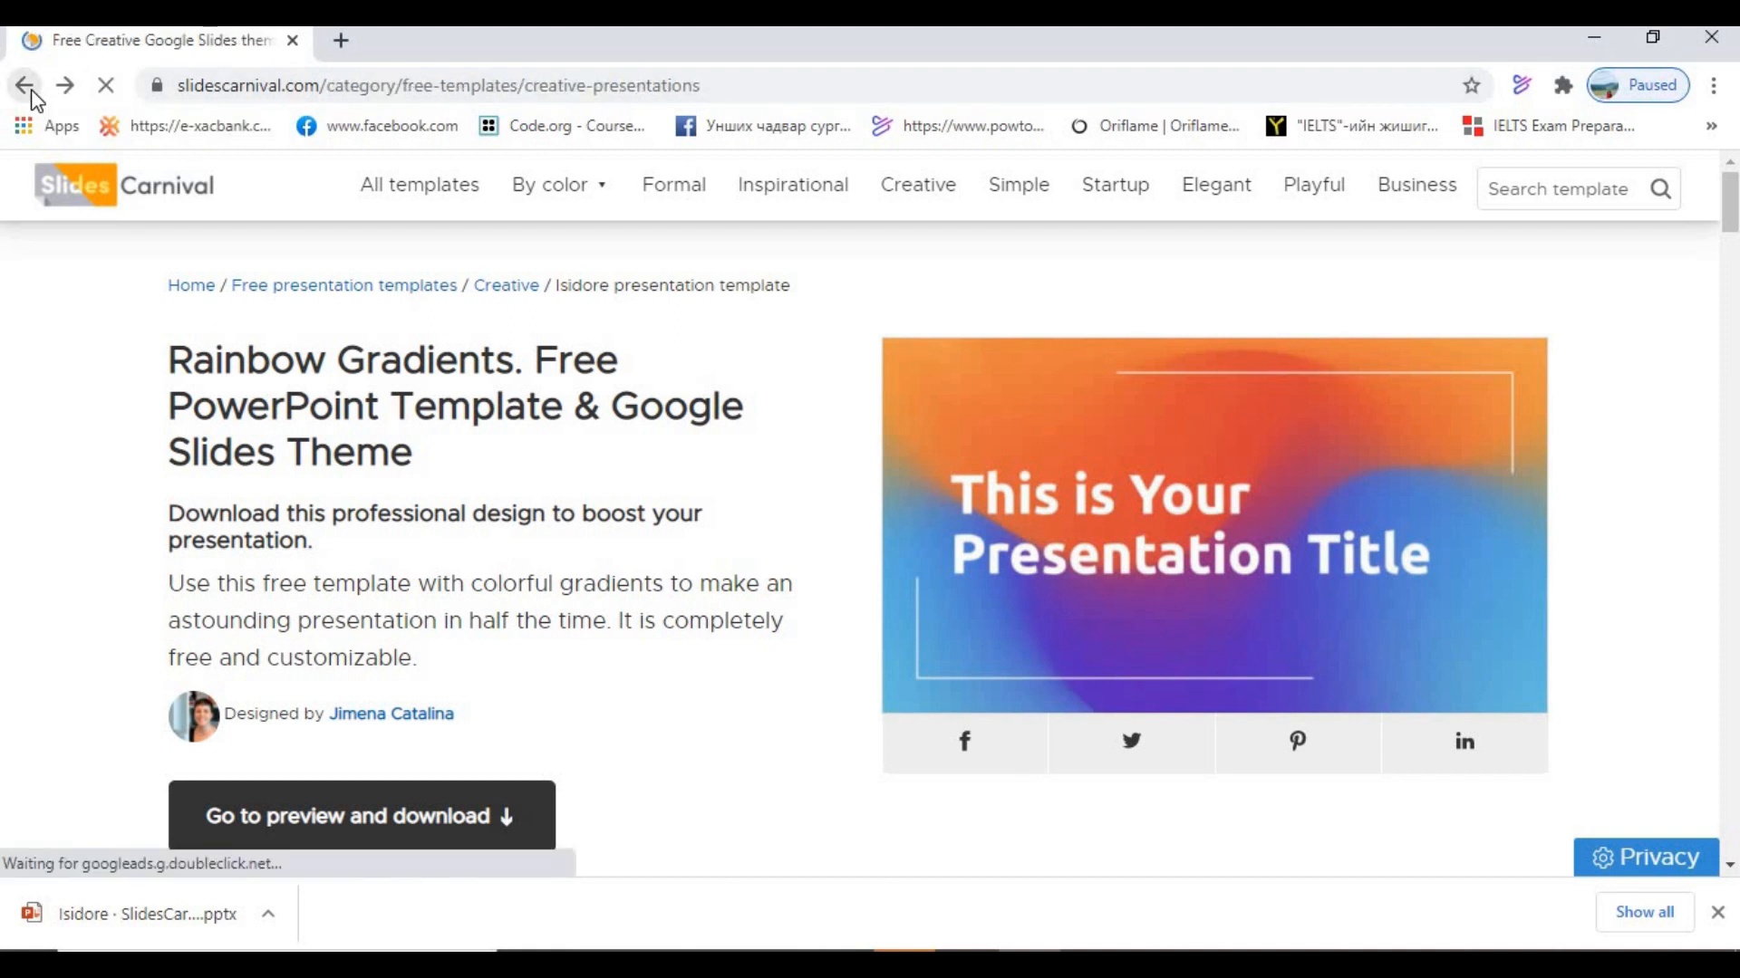
left_click(32, 91)
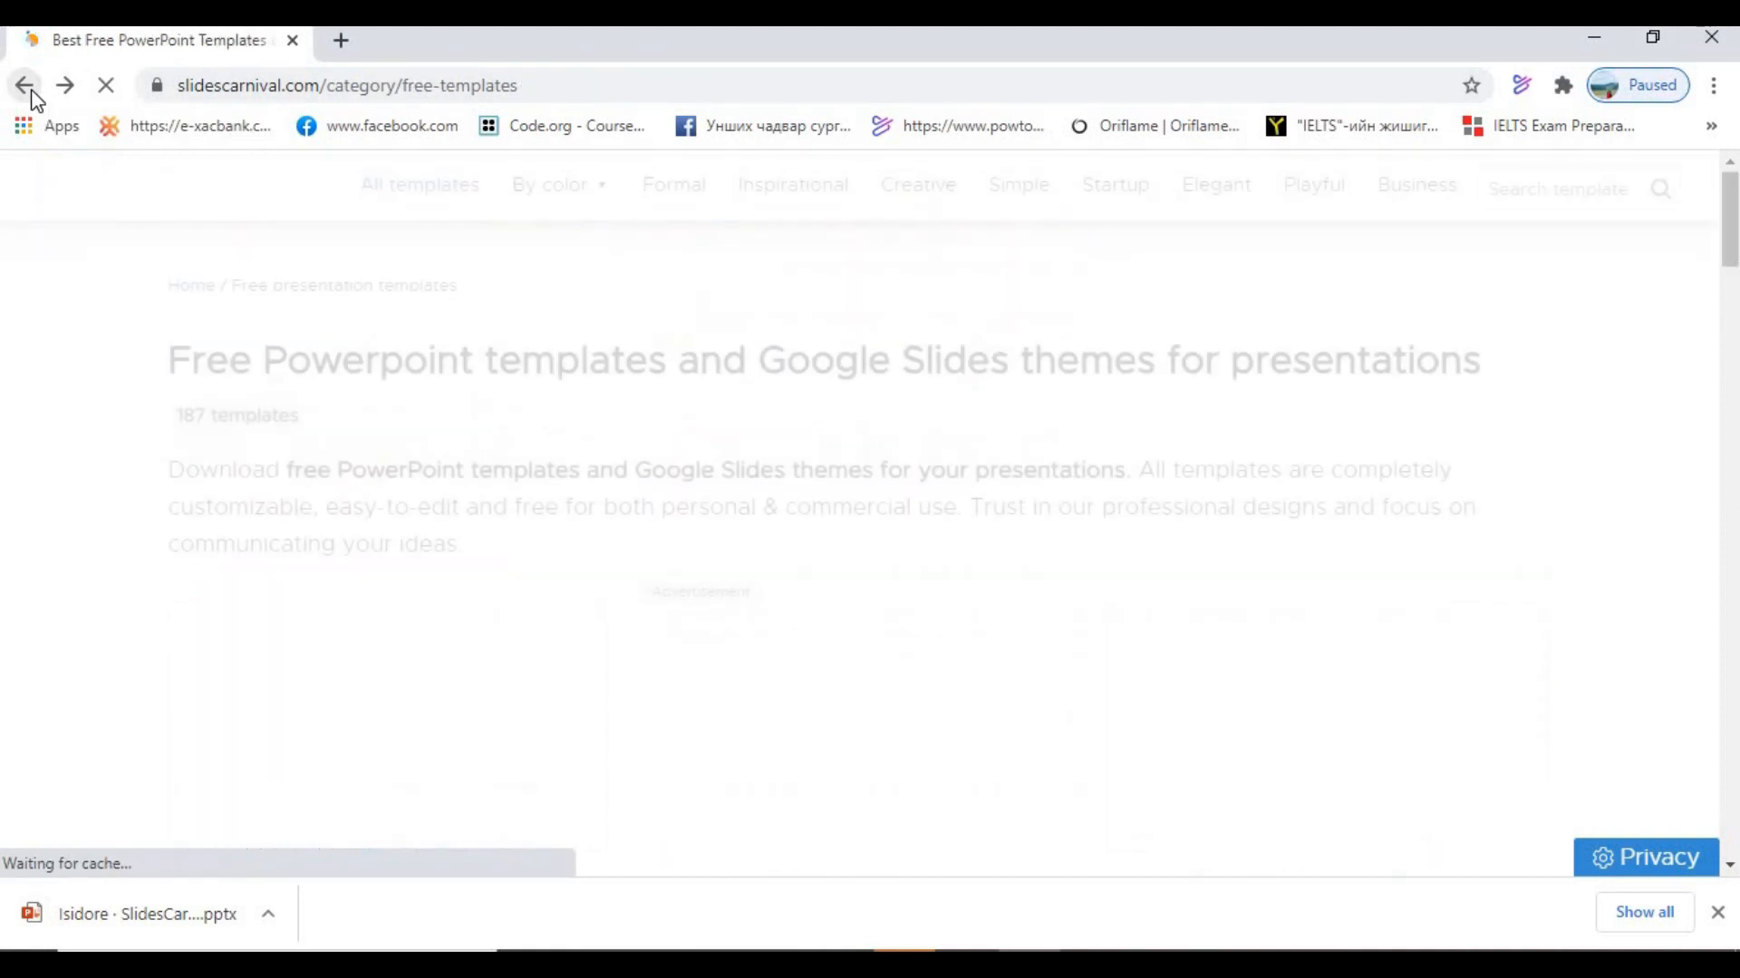
left_click(32, 92)
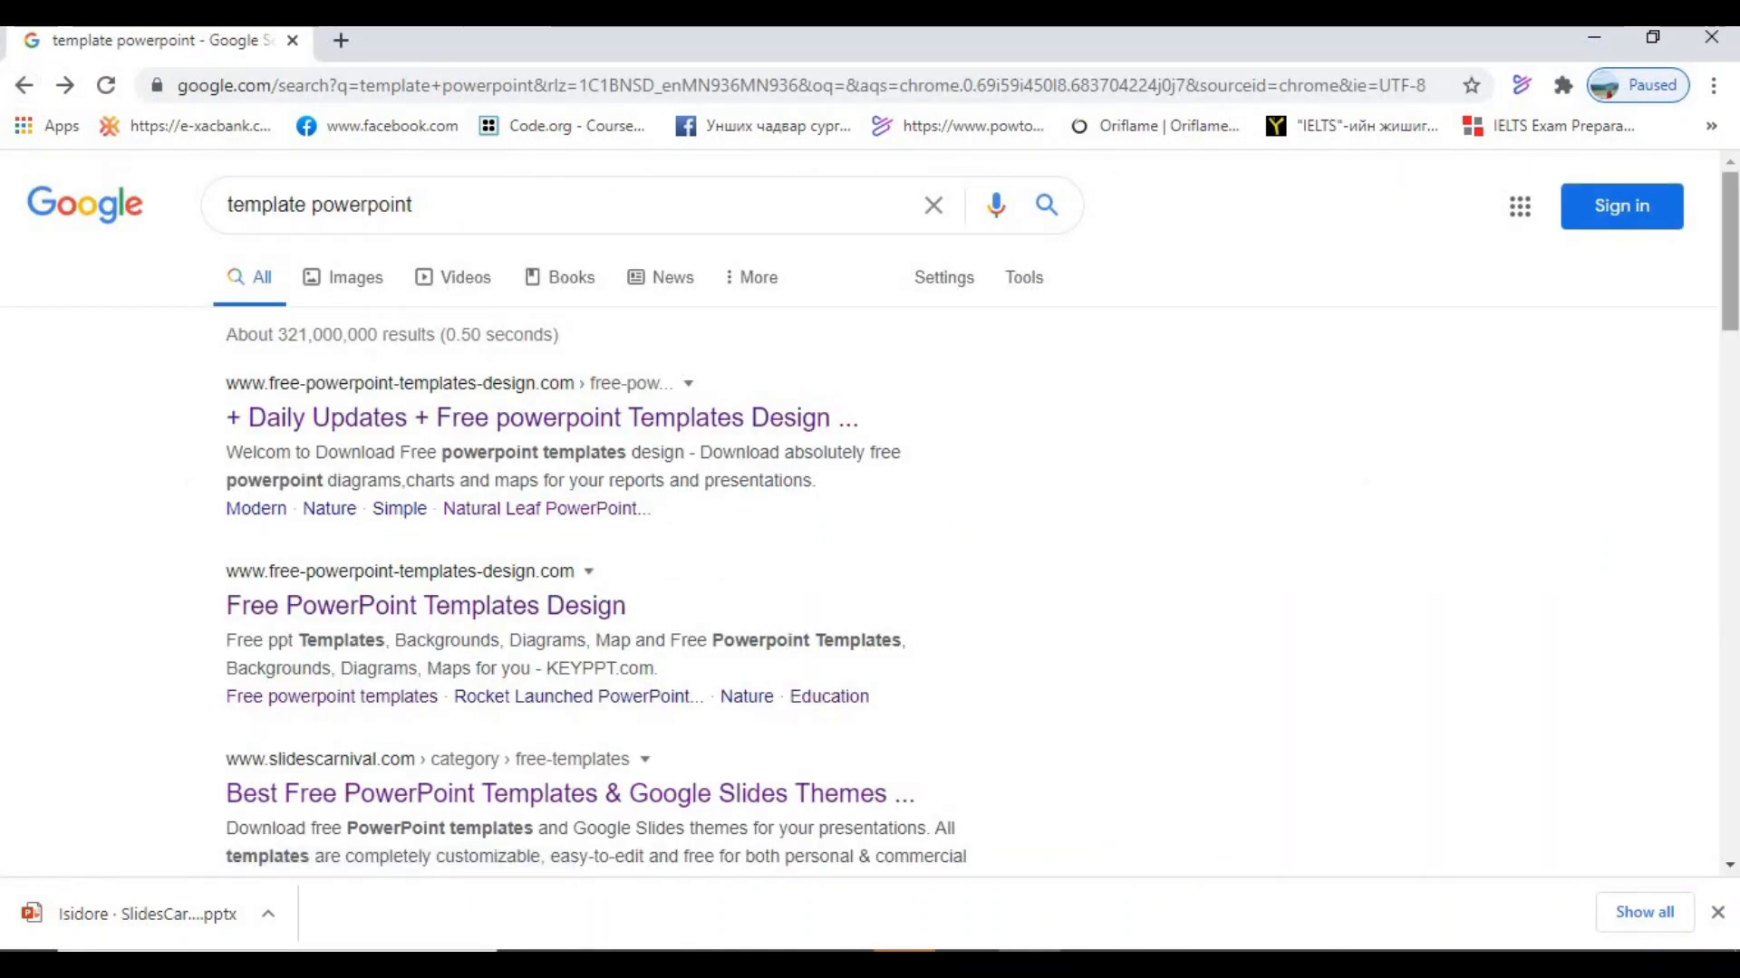
left_click_drag(1733, 279, 1734, 471)
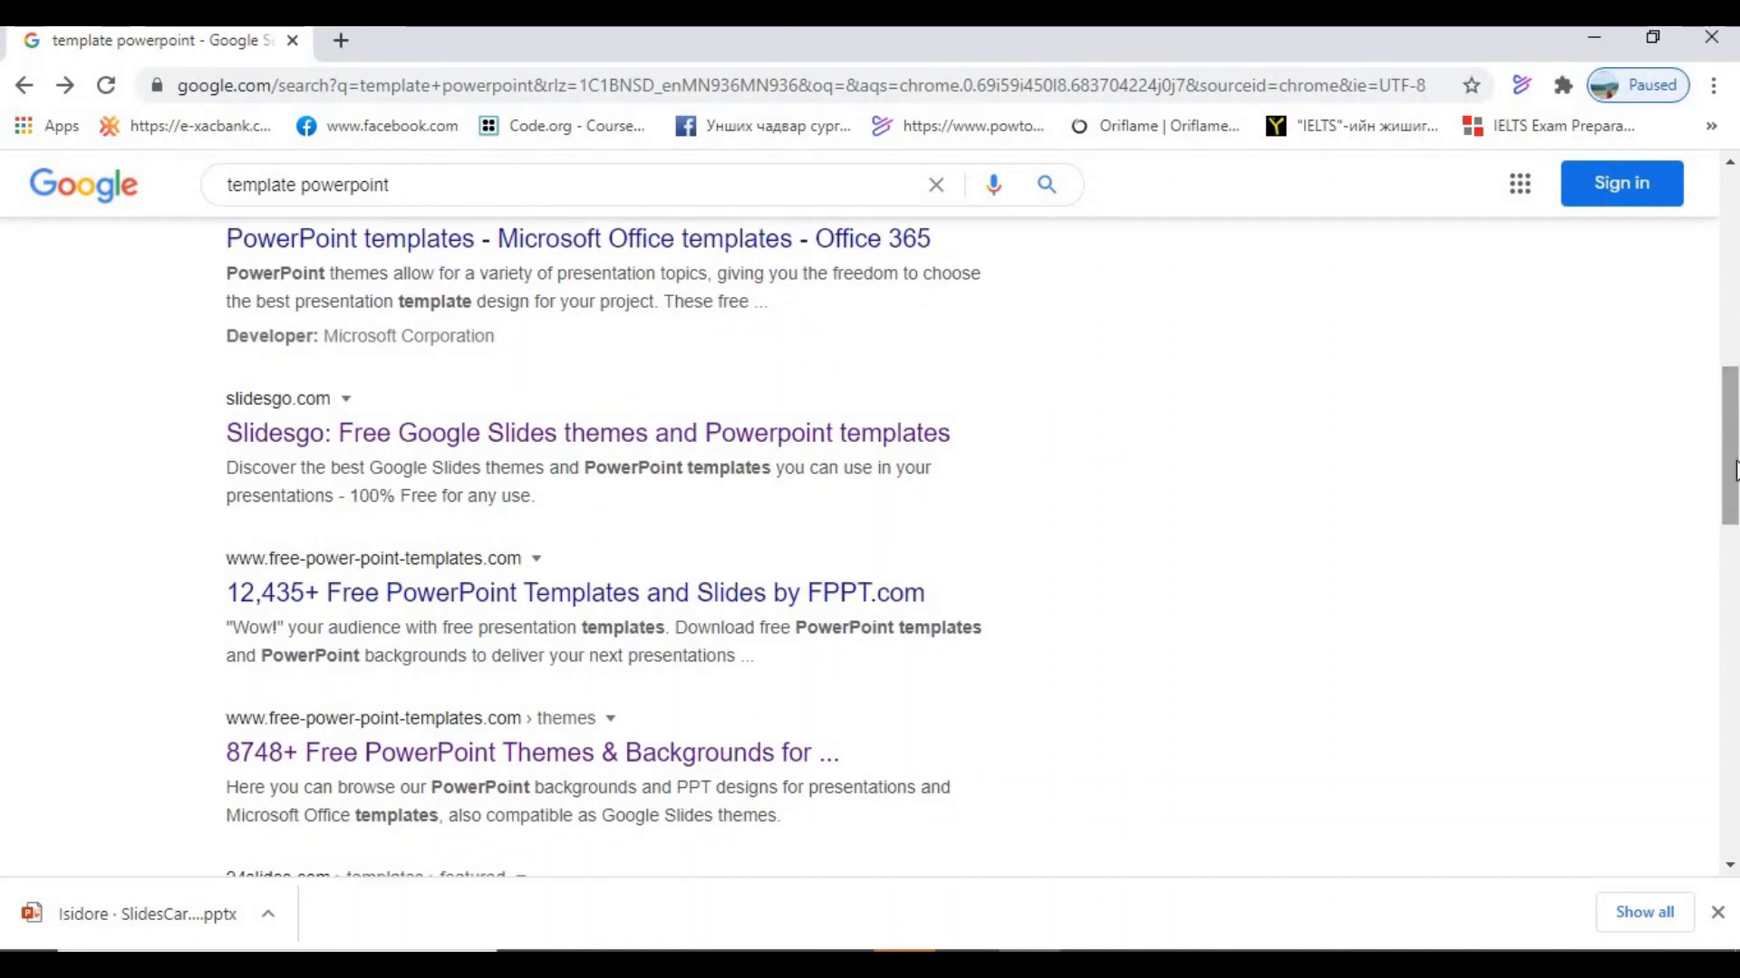
left_click_drag(1734, 475, 1642, 501)
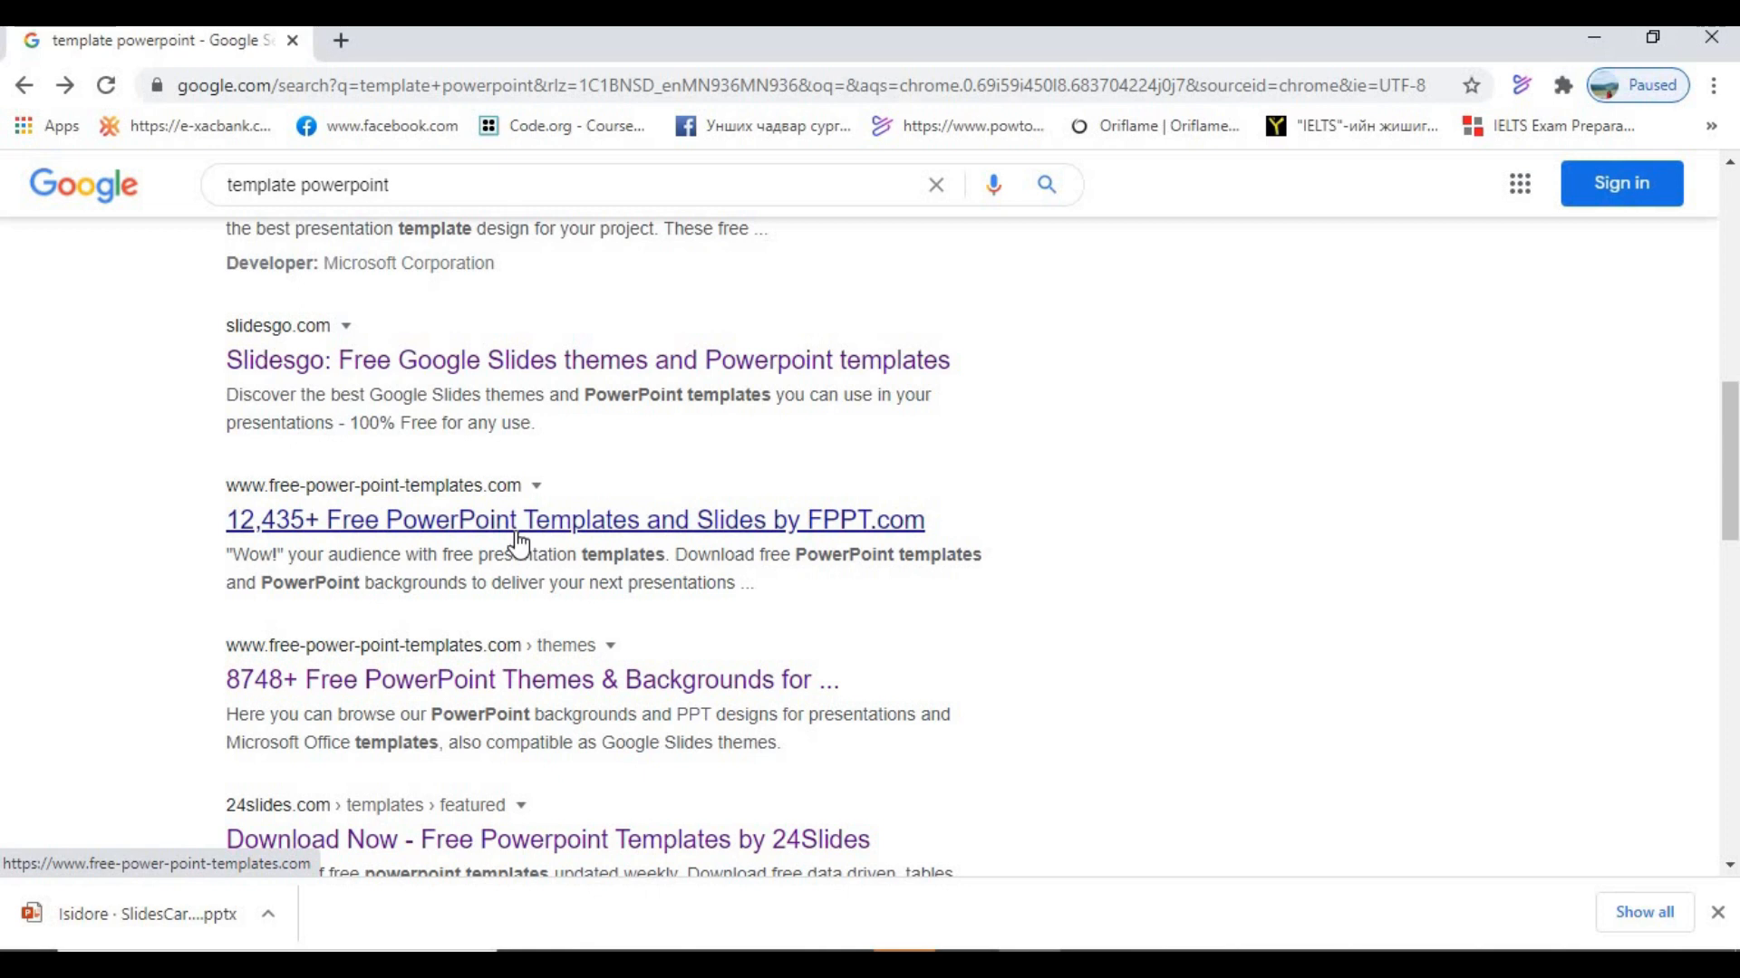
scroll(520, 589, "down", 2)
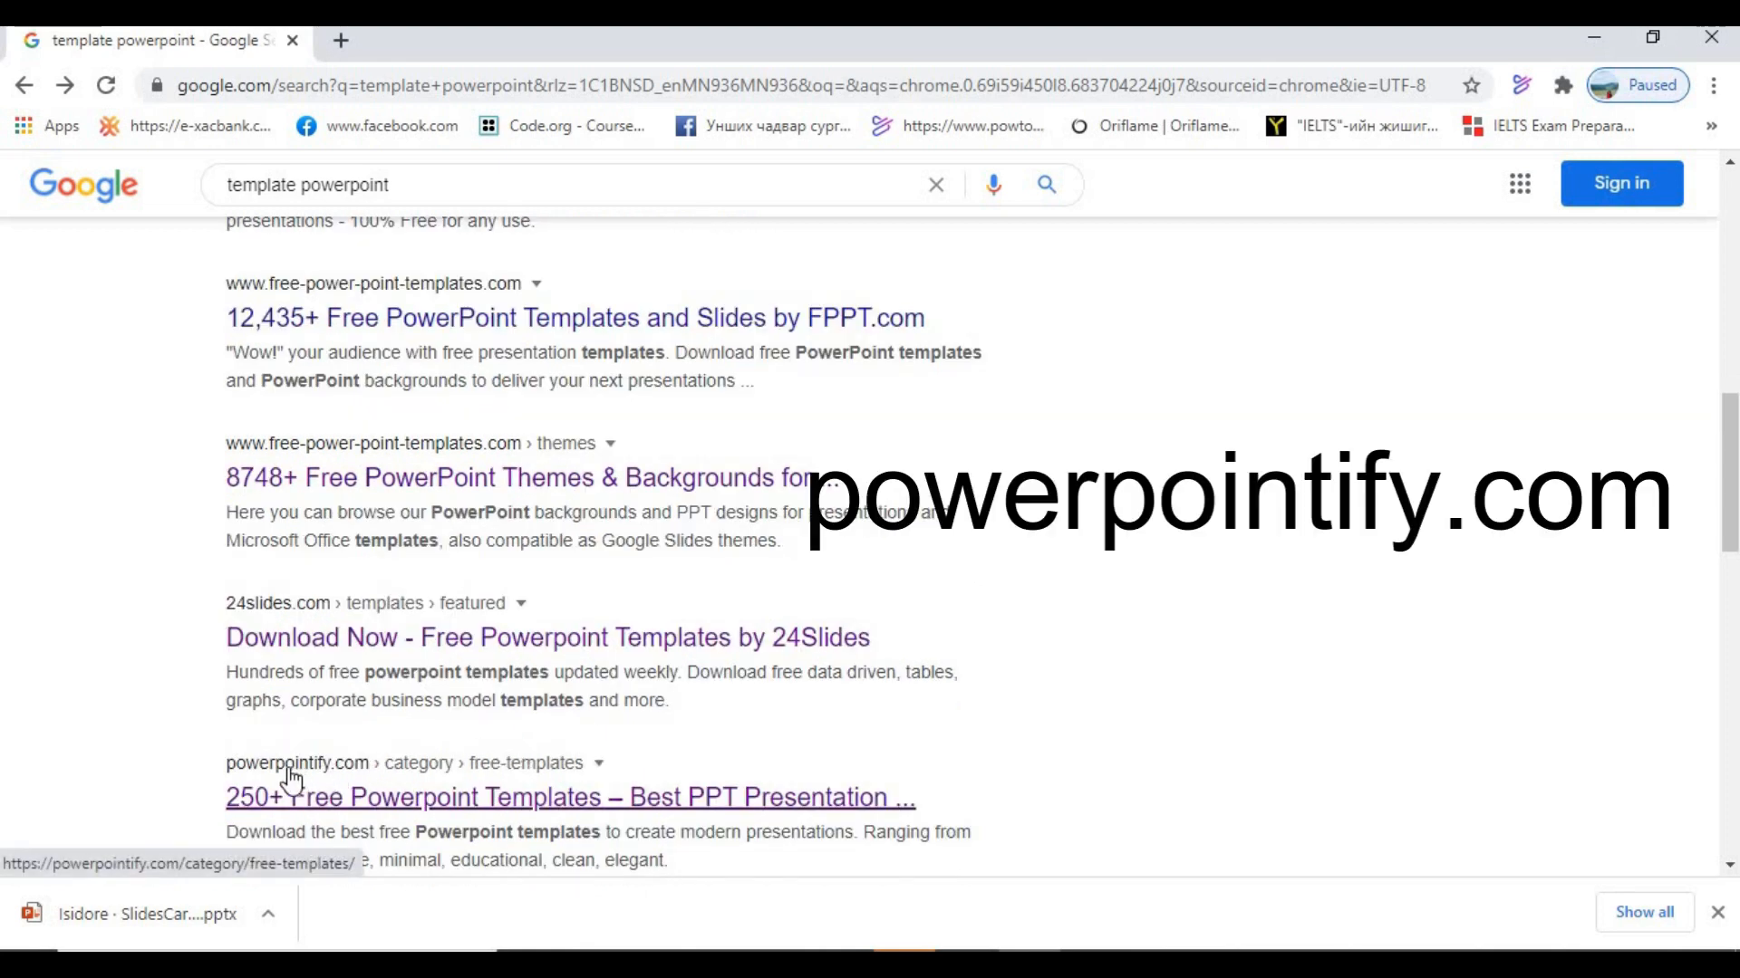
left_click(309, 806)
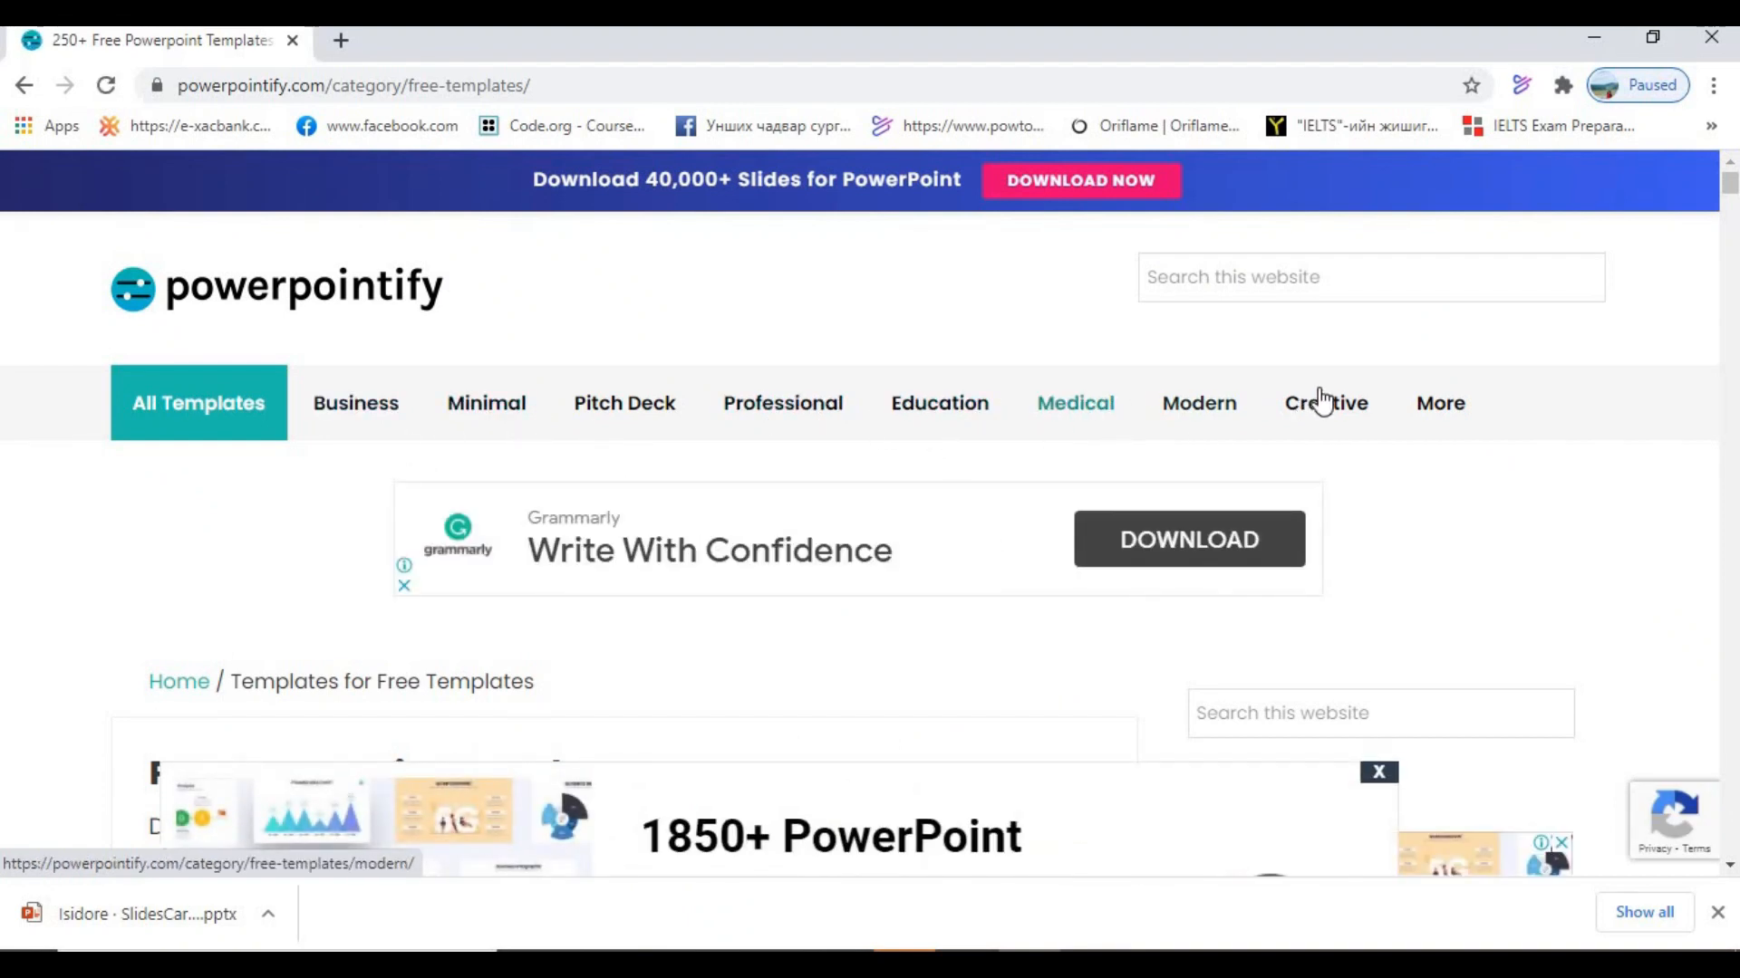
Show the Education category of free PowerPoint templates on powerpointify.
left_click(1199, 403)
scroll(1731, 187, "down", 1)
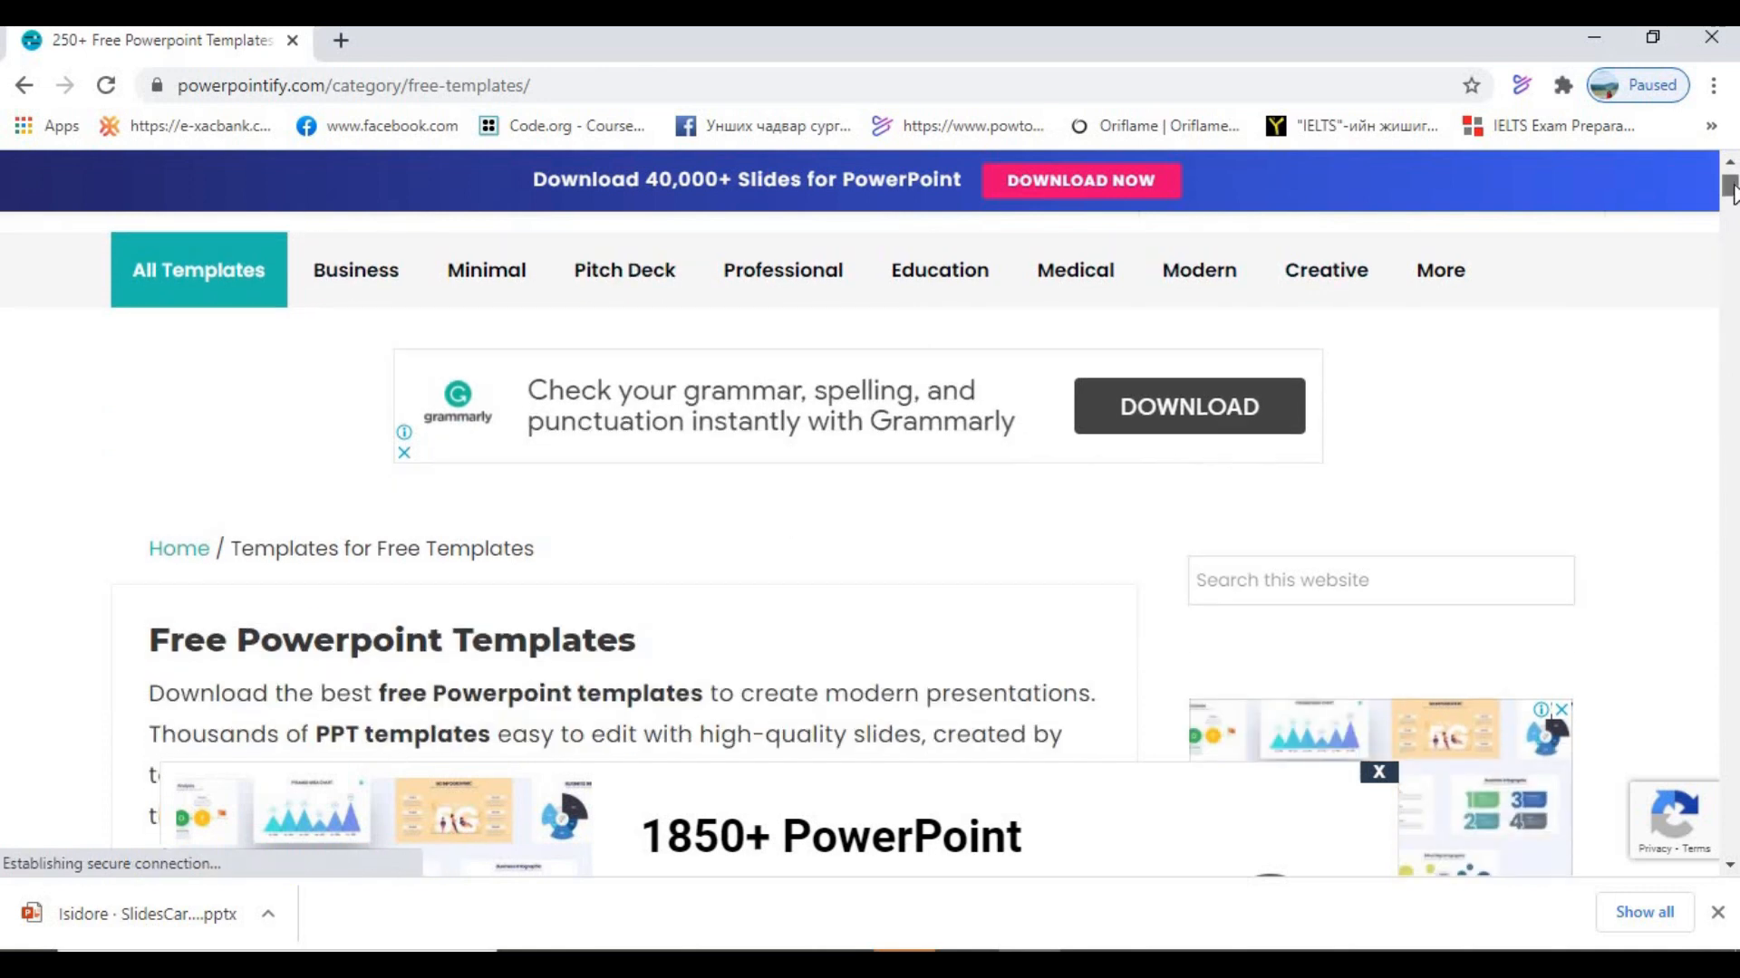
left_click(216, 277)
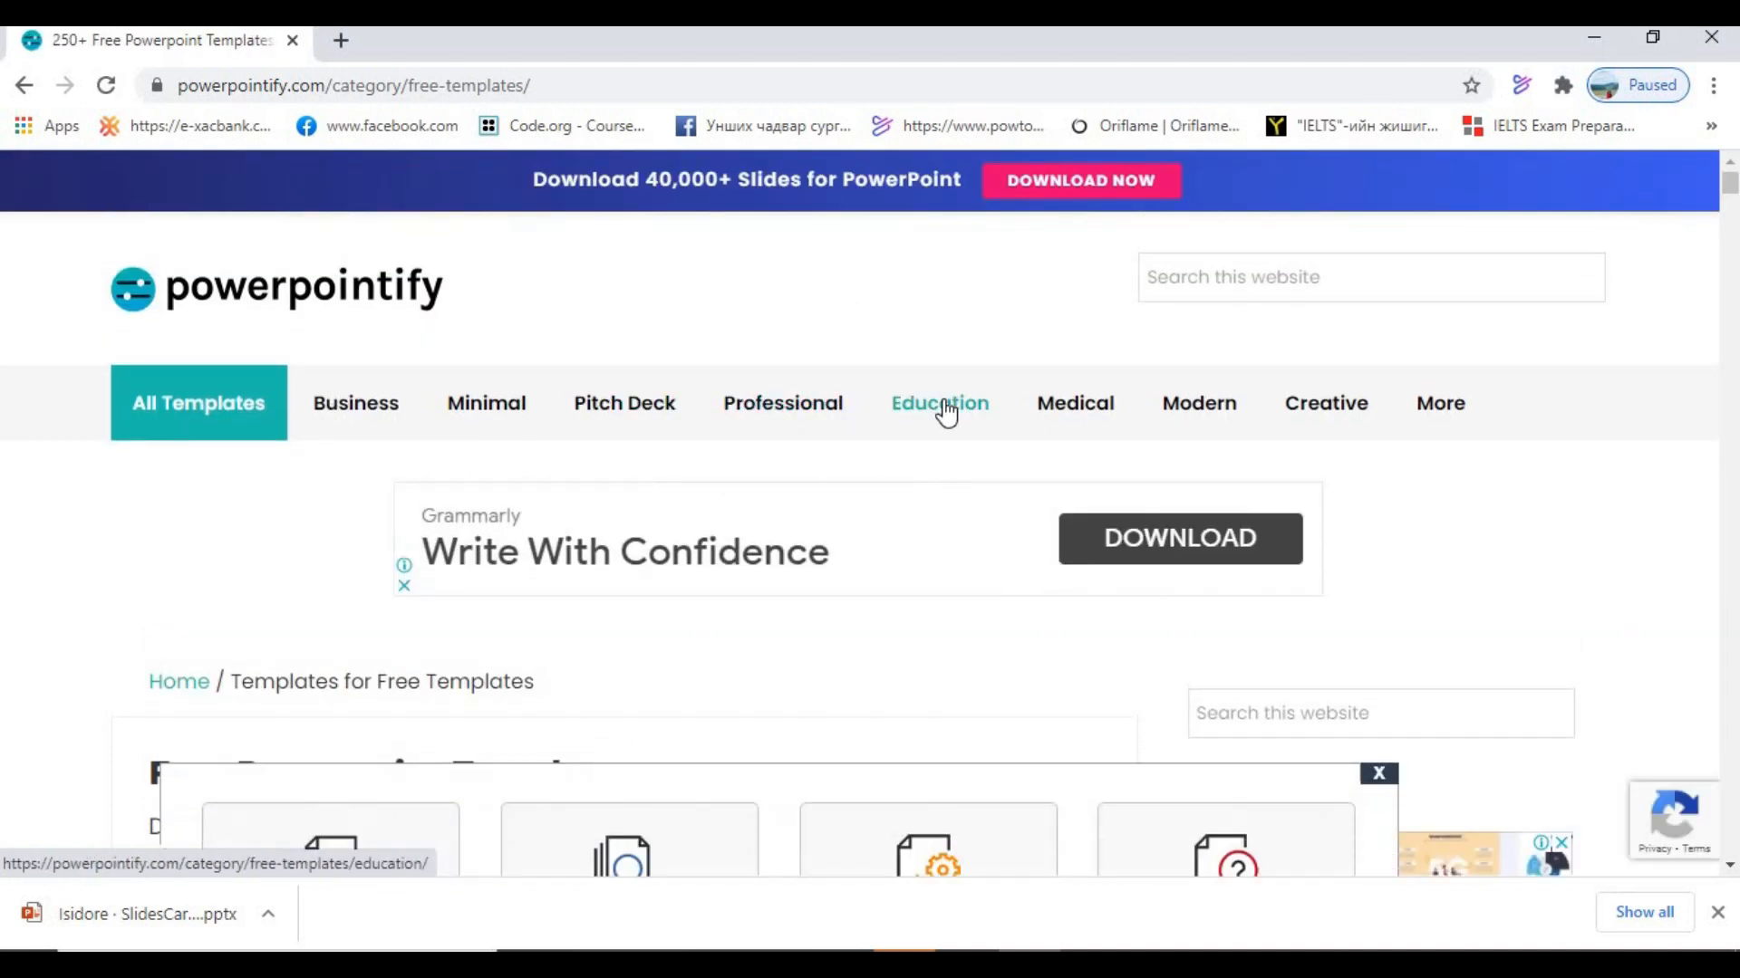
left_click(945, 405)
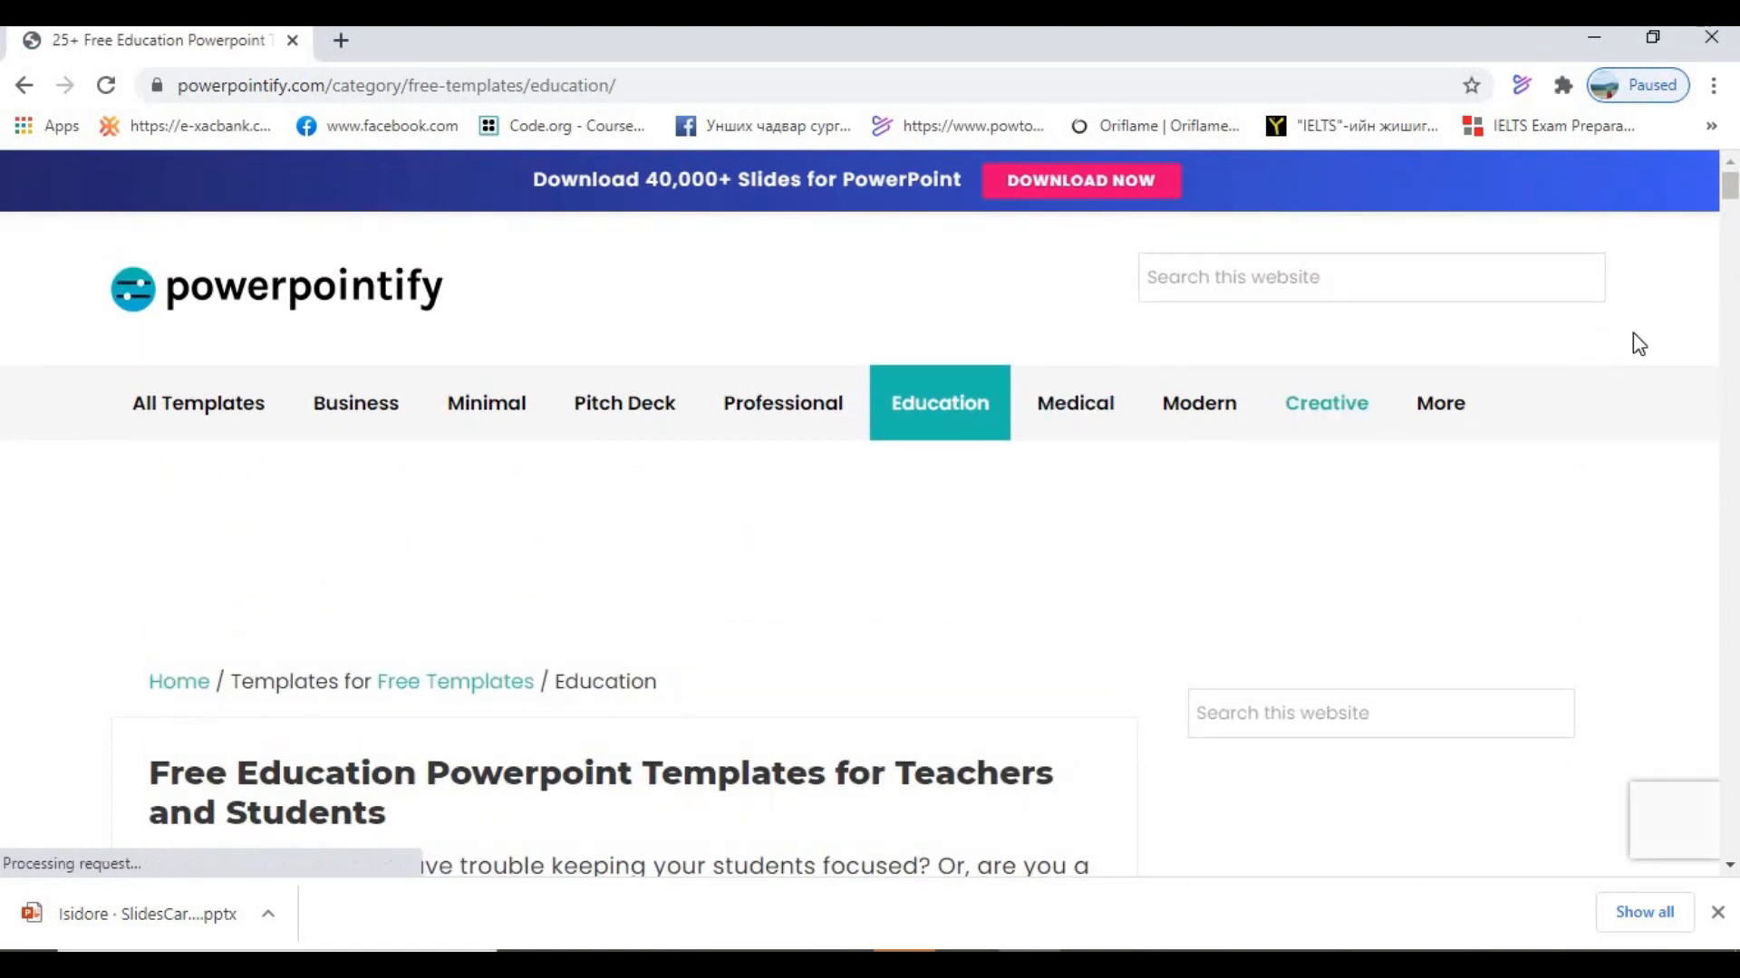
Close the overlay advertisement and open the Moonstone Free PowerPoint Template from the Education list.
left_click_drag(1732, 194, 1735, 218)
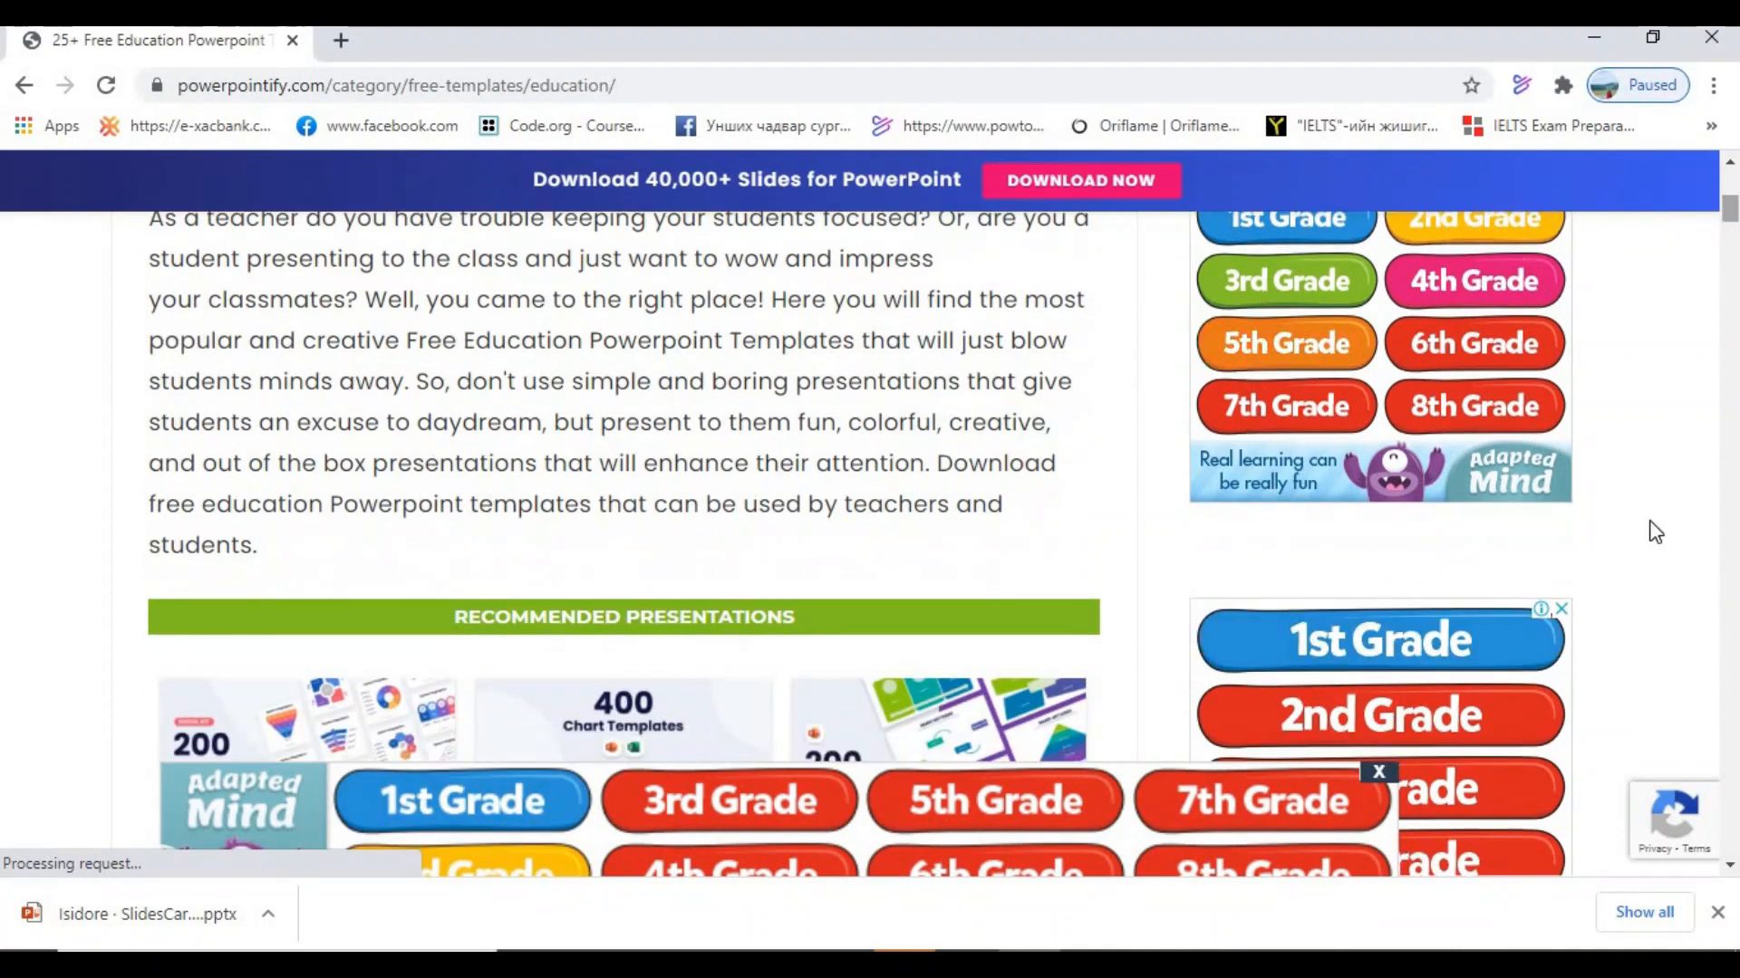
left_click(1379, 772)
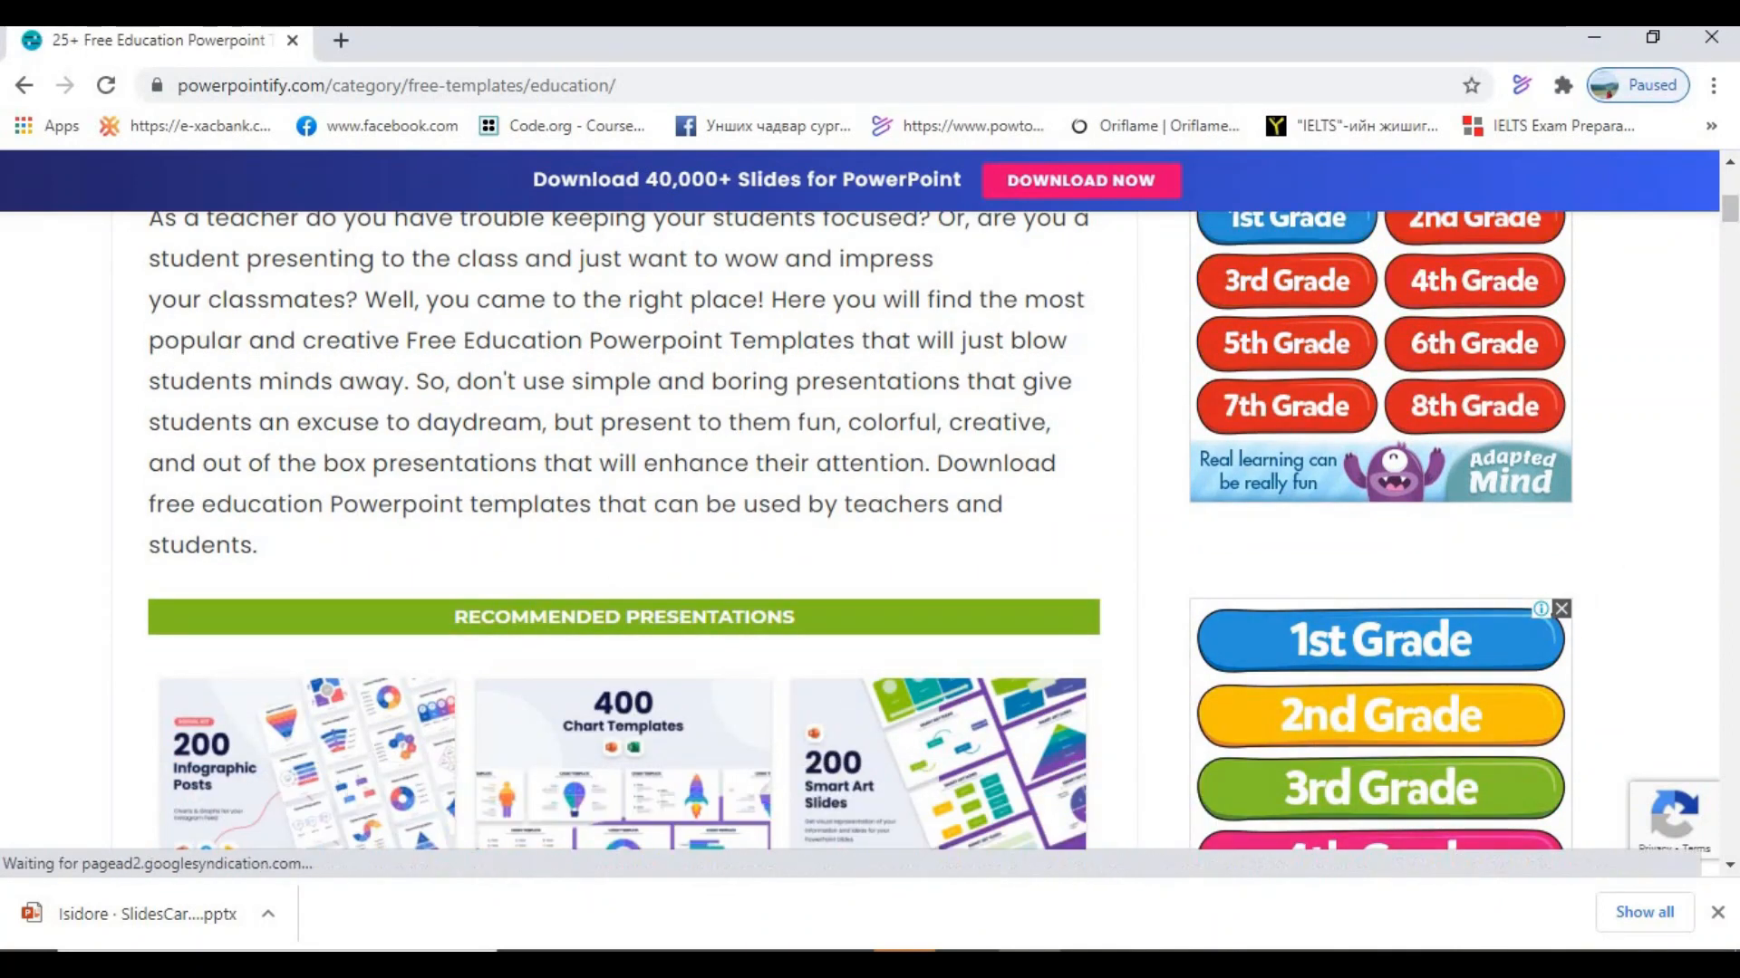
scroll(317, 471, "down", 10)
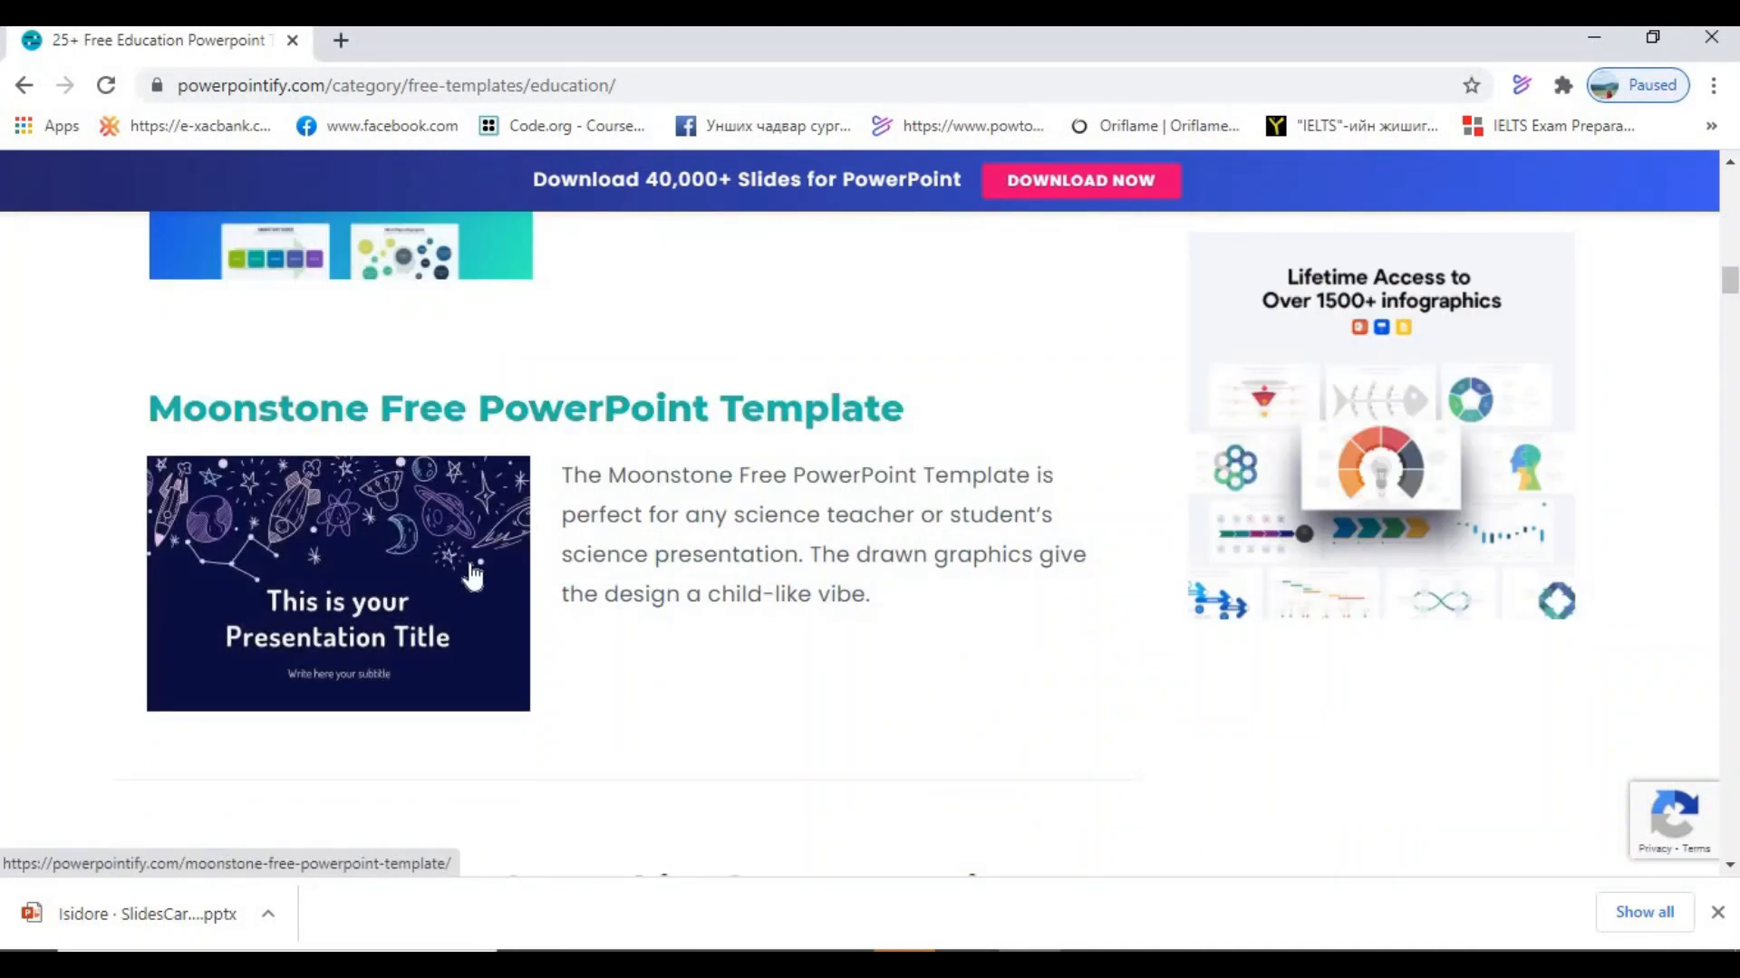
left_click(352, 613)
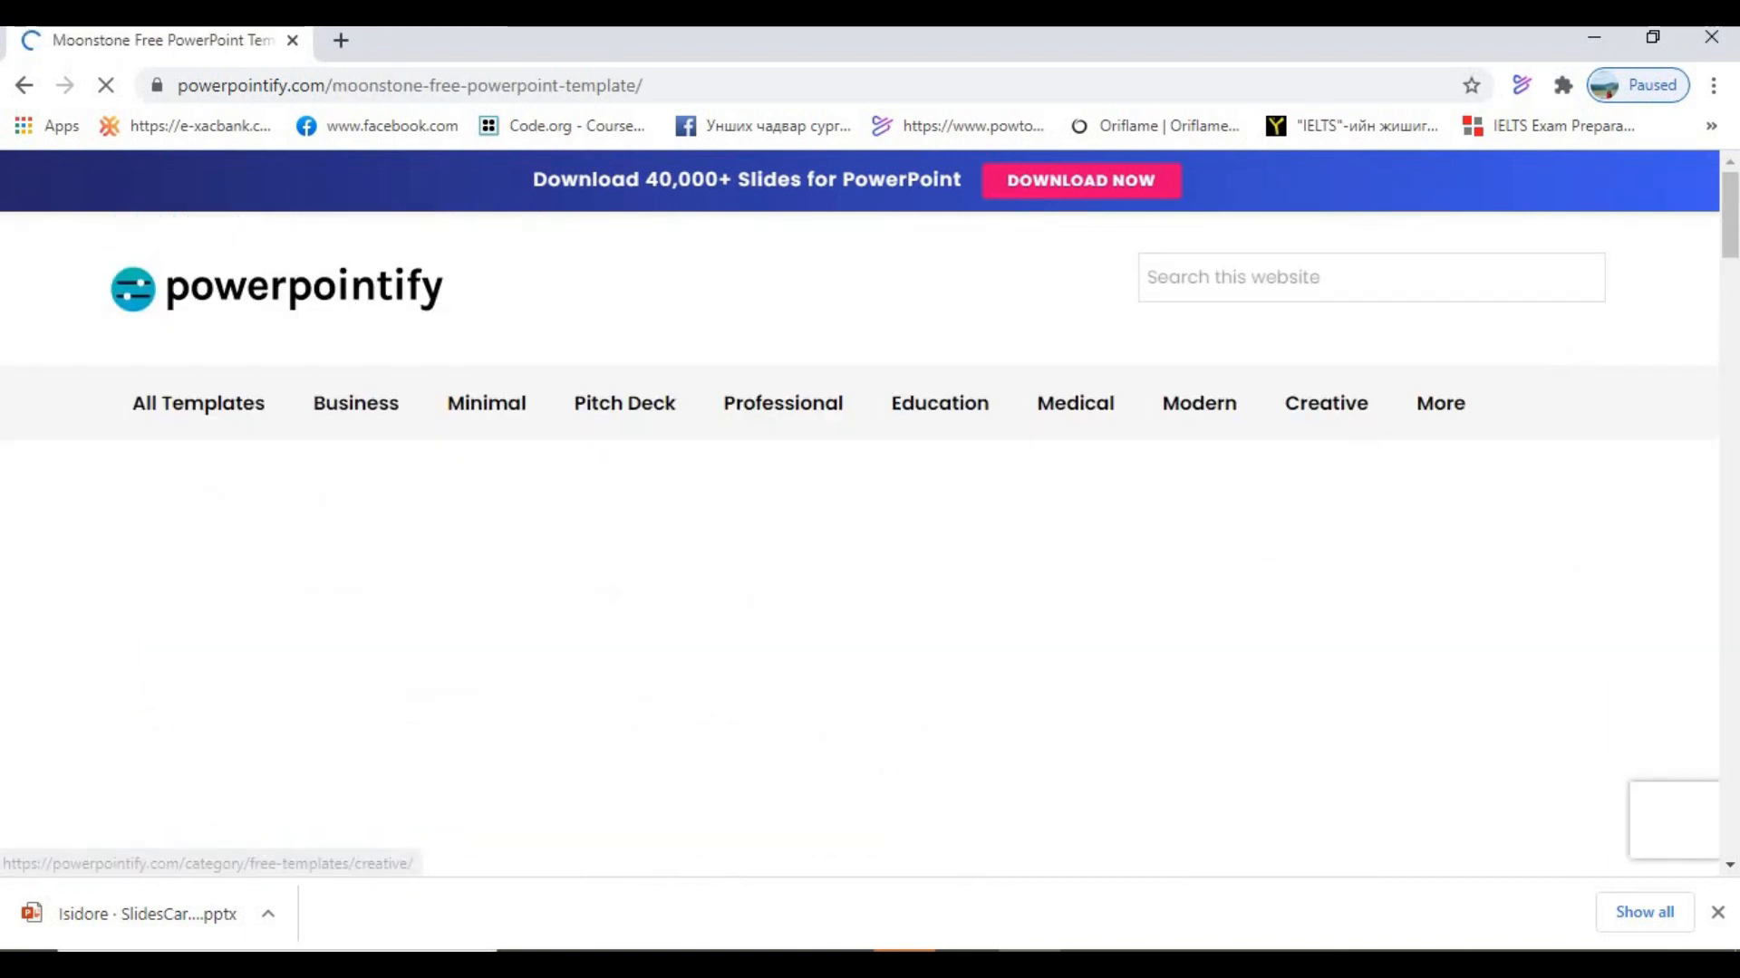
Page through several preview slides of the Moonstone Free PowerPoint Template.
scroll(1034, 591, "down", 8)
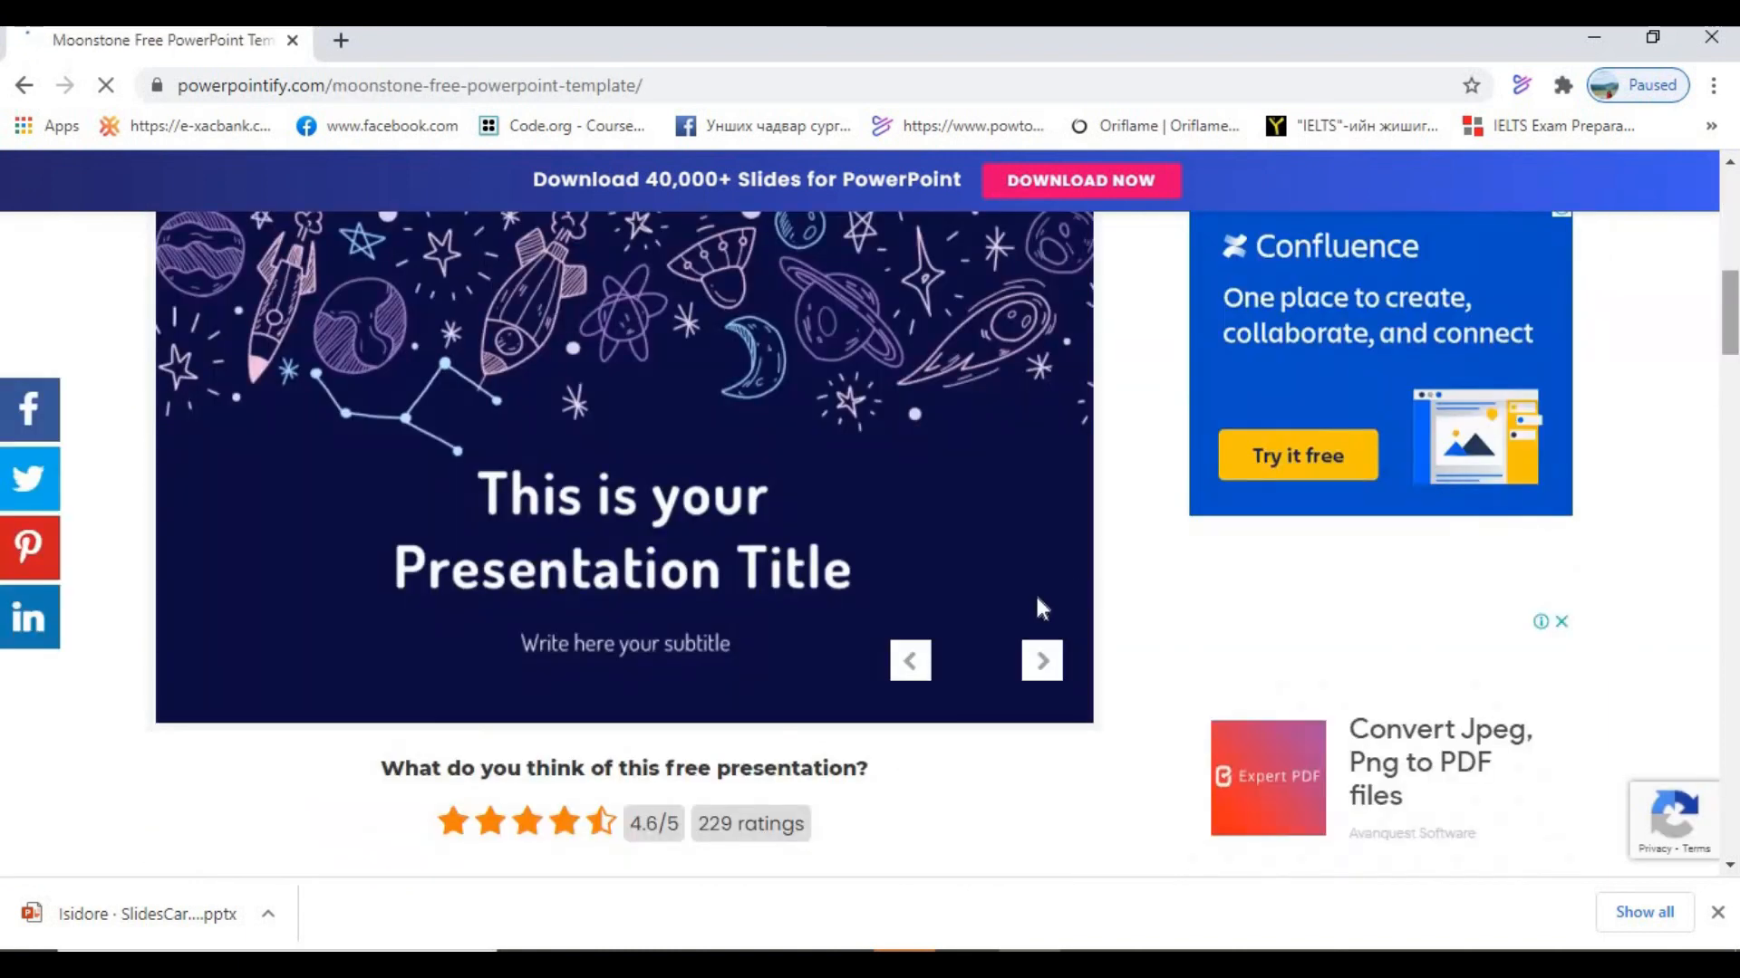
left_click(1039, 664)
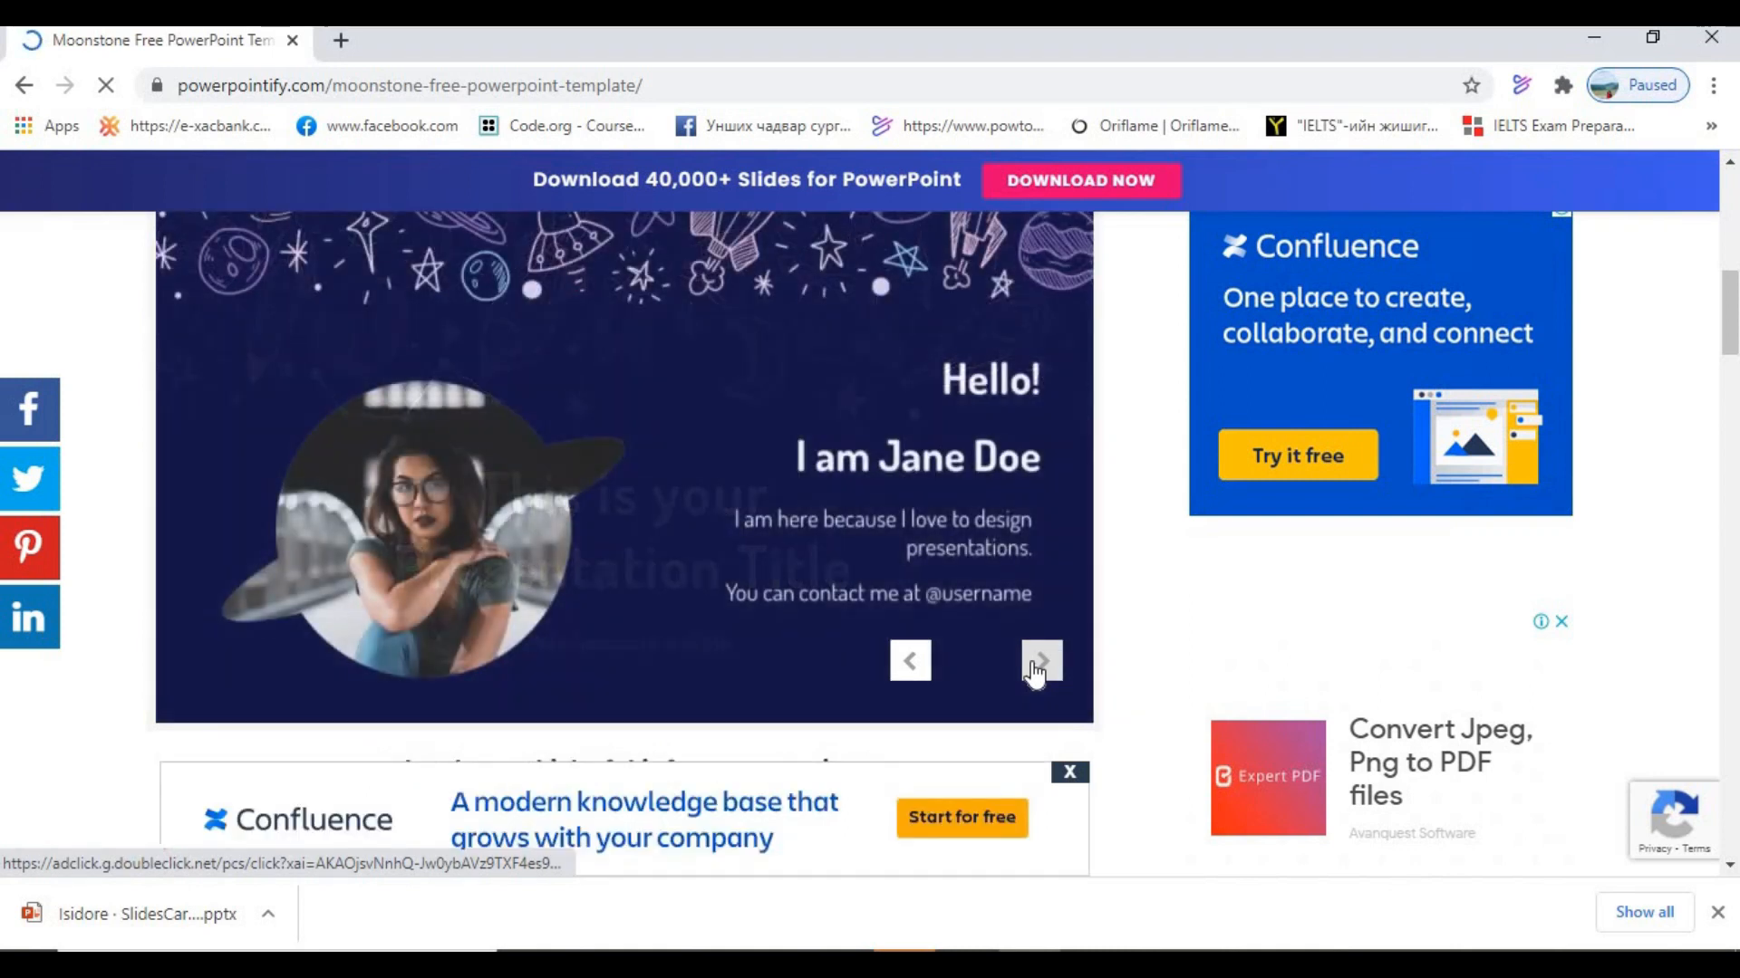
left_click(1040, 662)
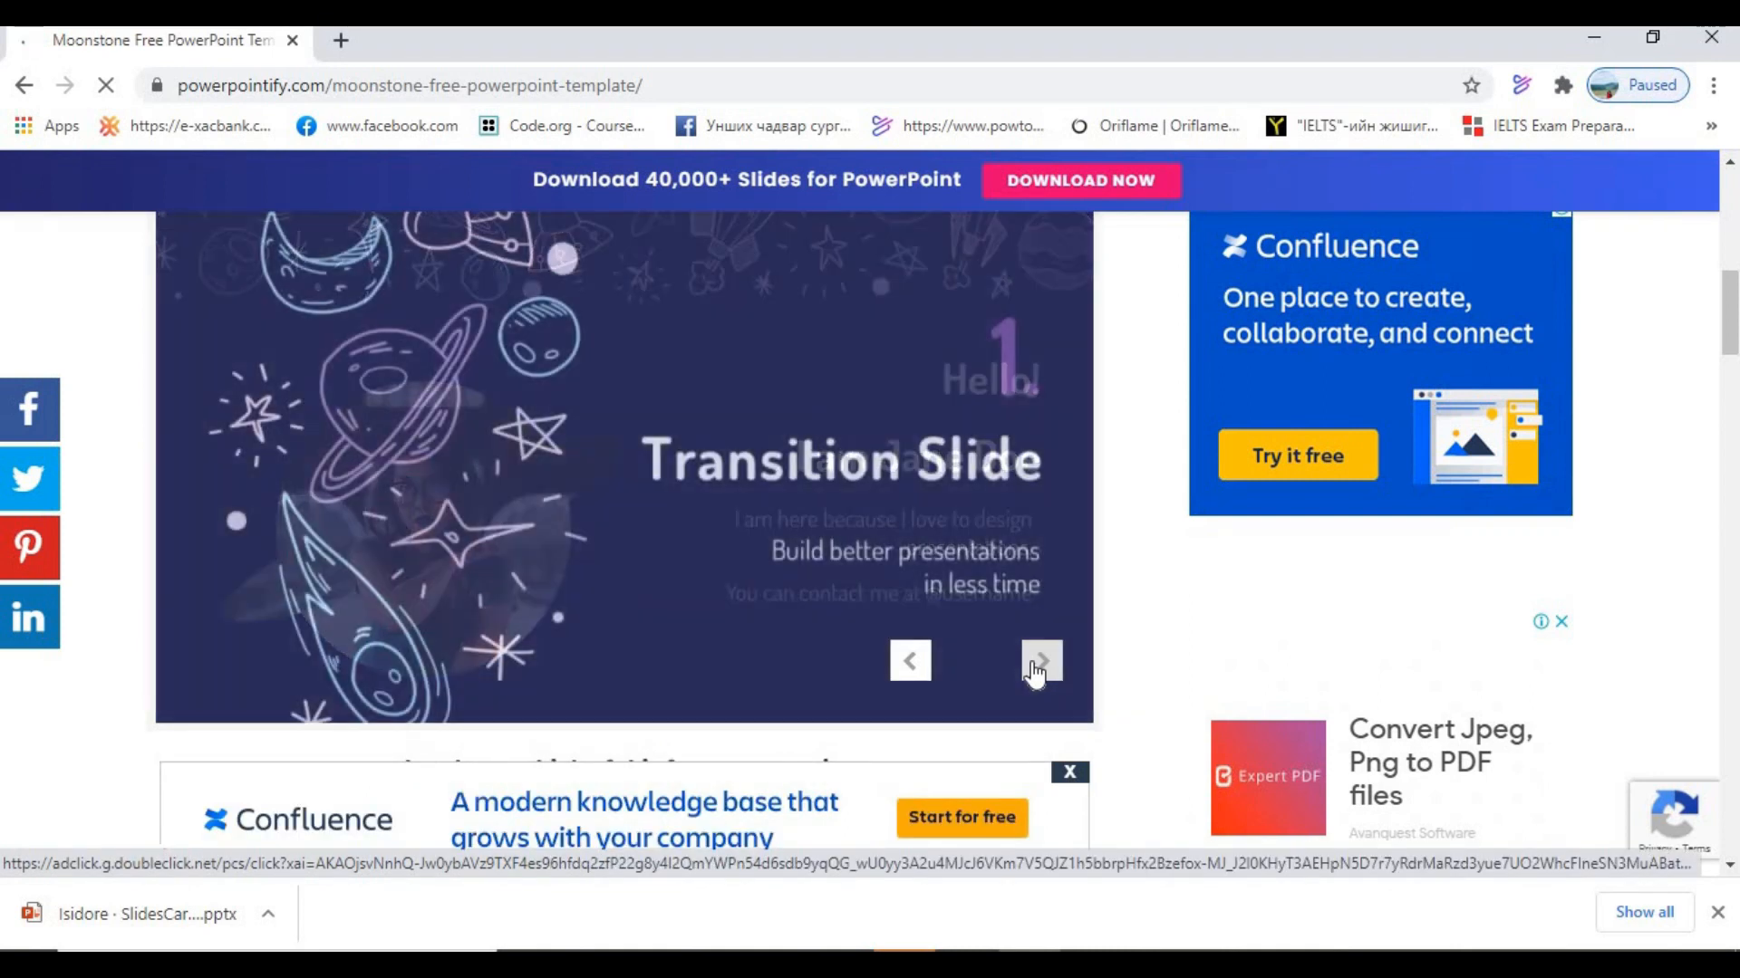
left_click(1040, 662)
left_click(1040, 662)
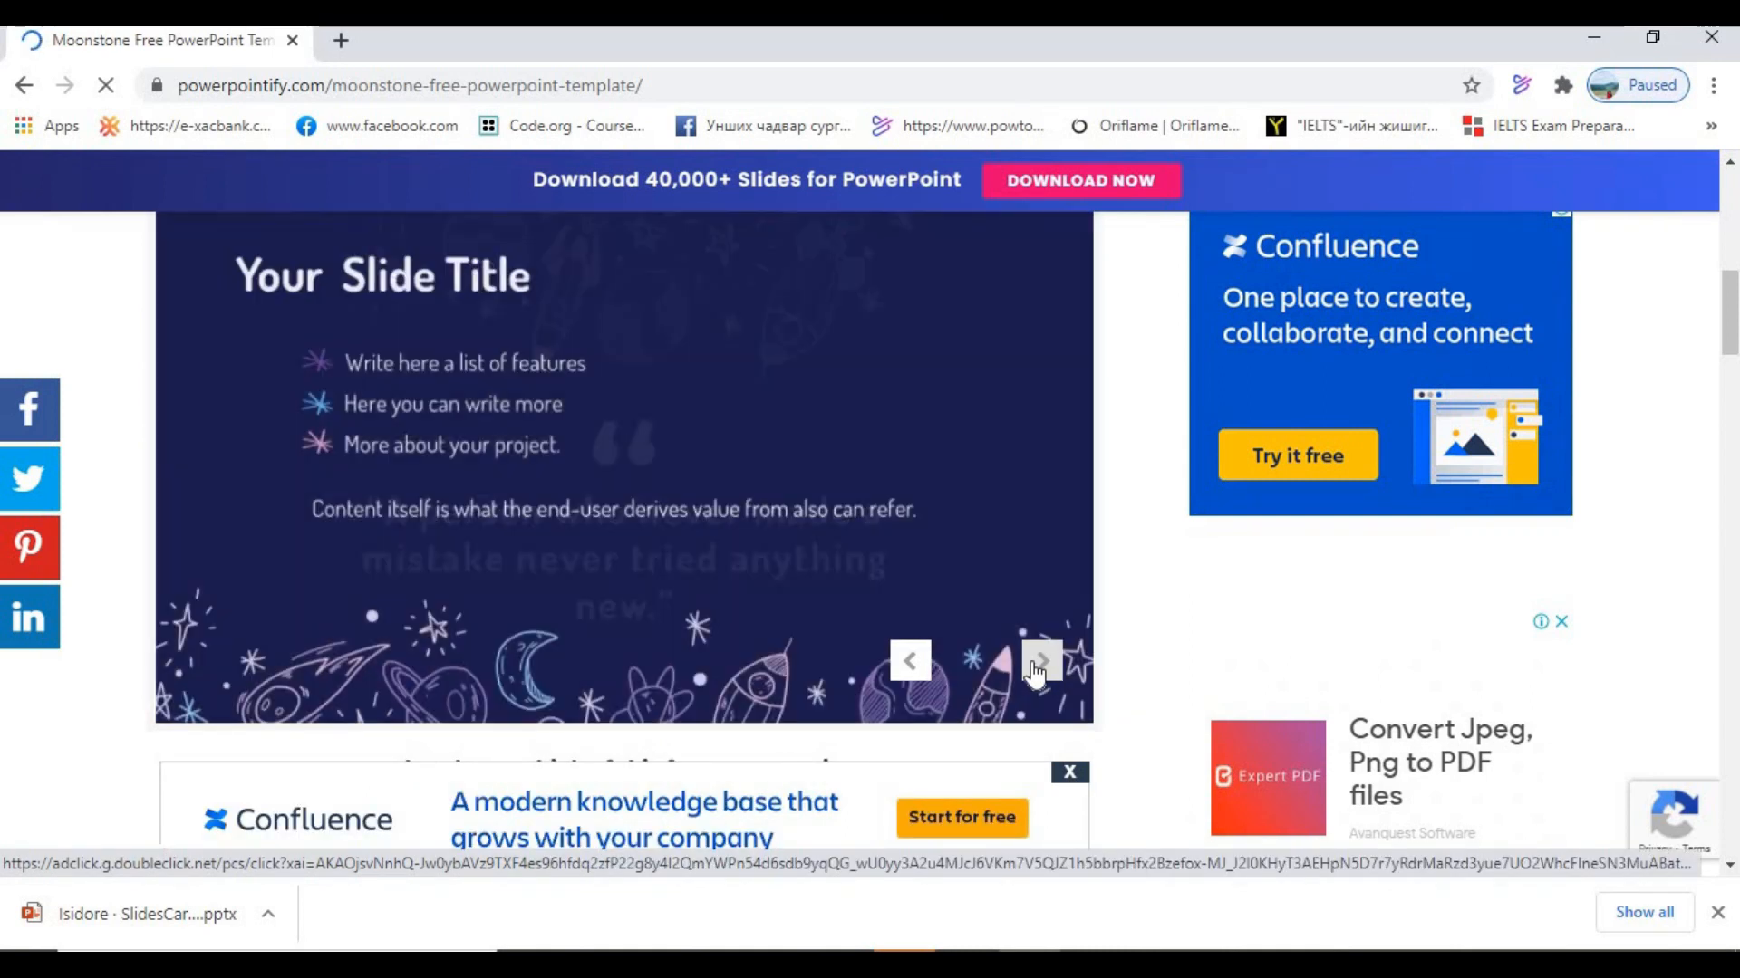
left_click(1040, 663)
Close the Confluence overlay ad and dismiss the Expert PDF ad below the template's rating.
scroll(1132, 763, "down", 5)
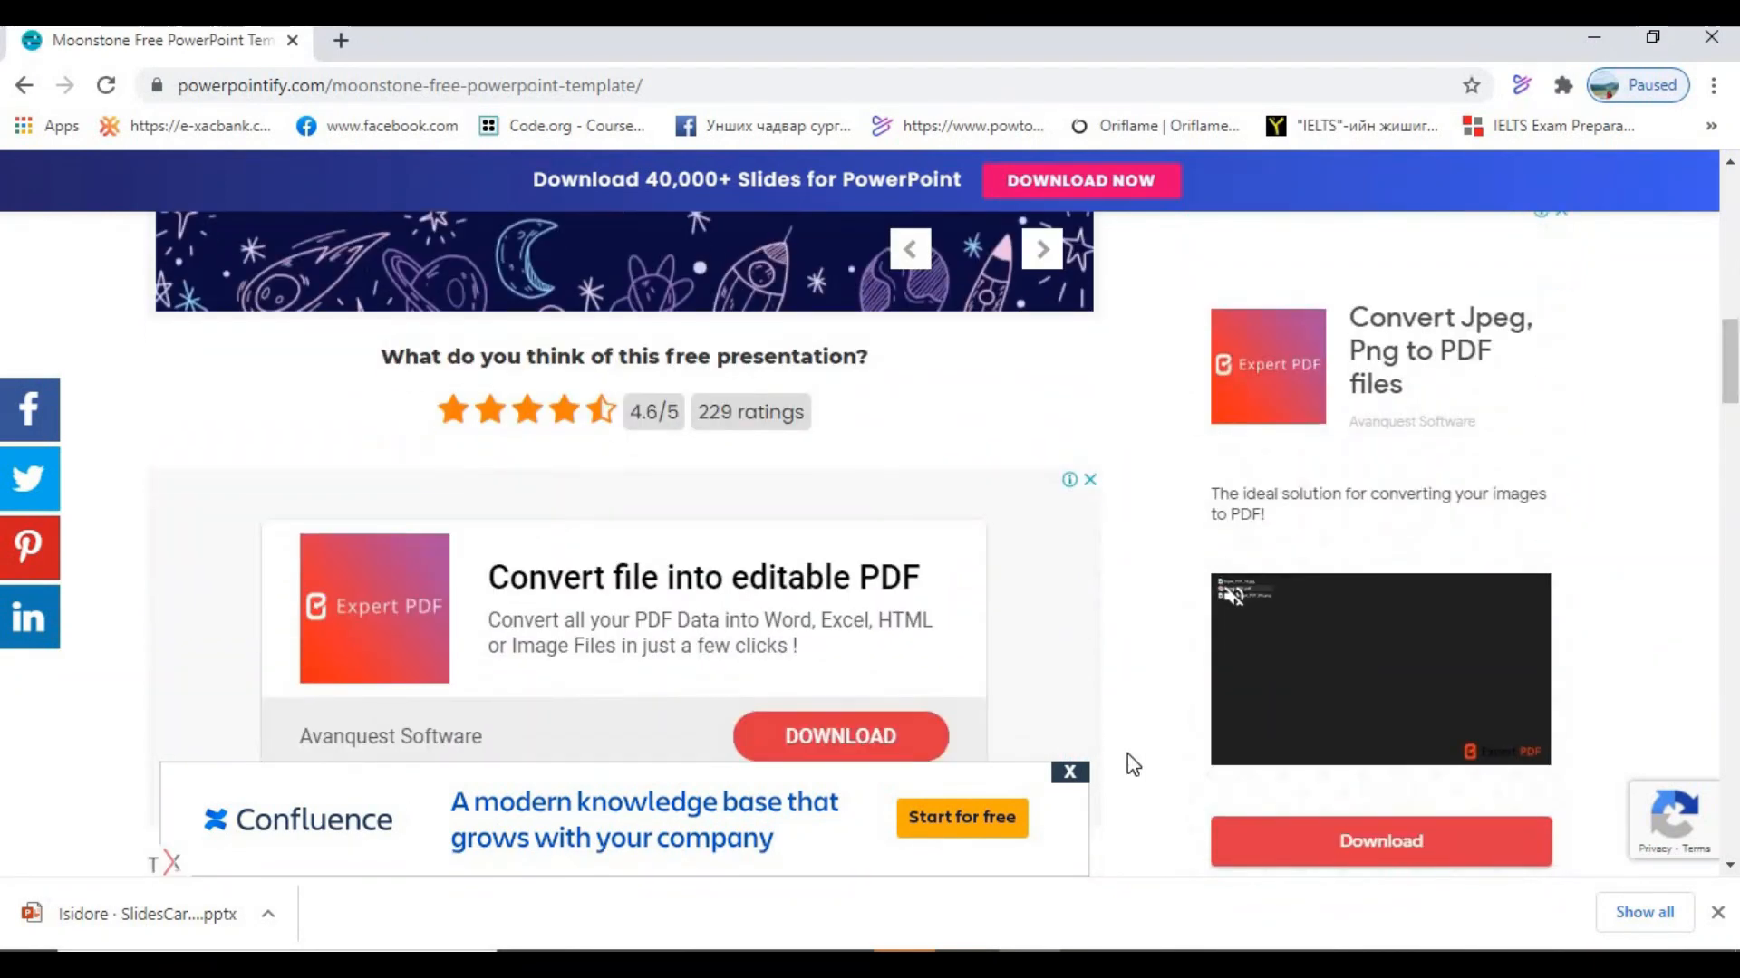
left_click(1071, 777)
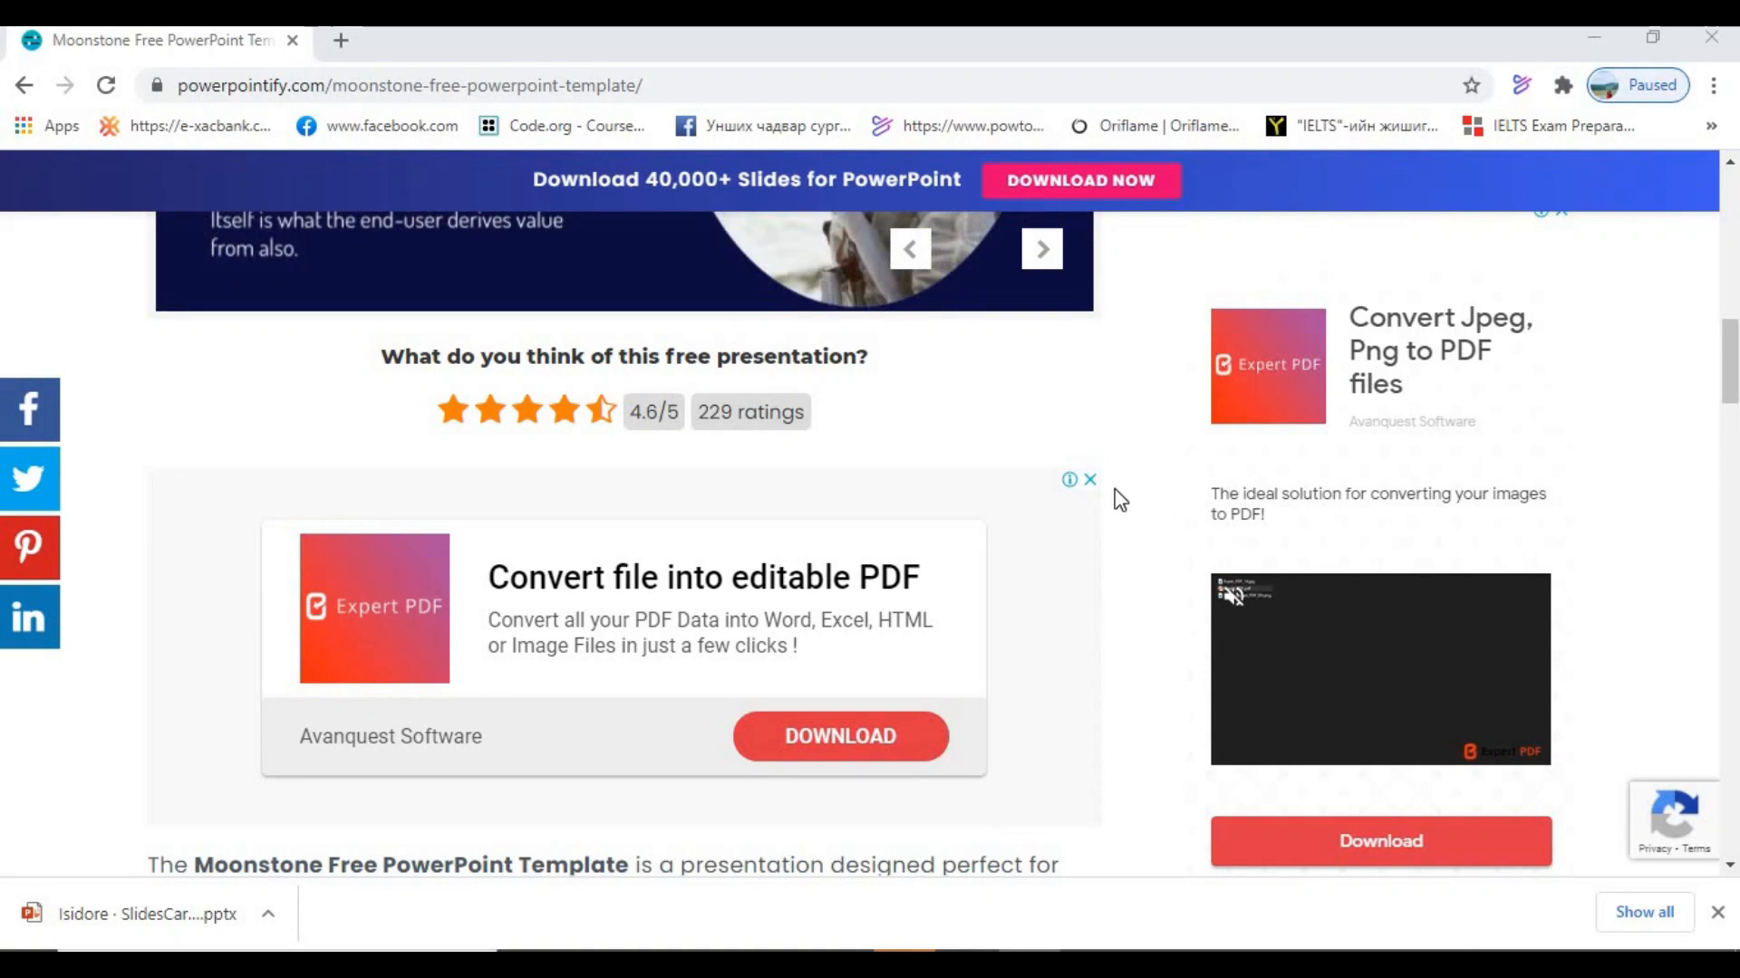
left_click(1089, 481)
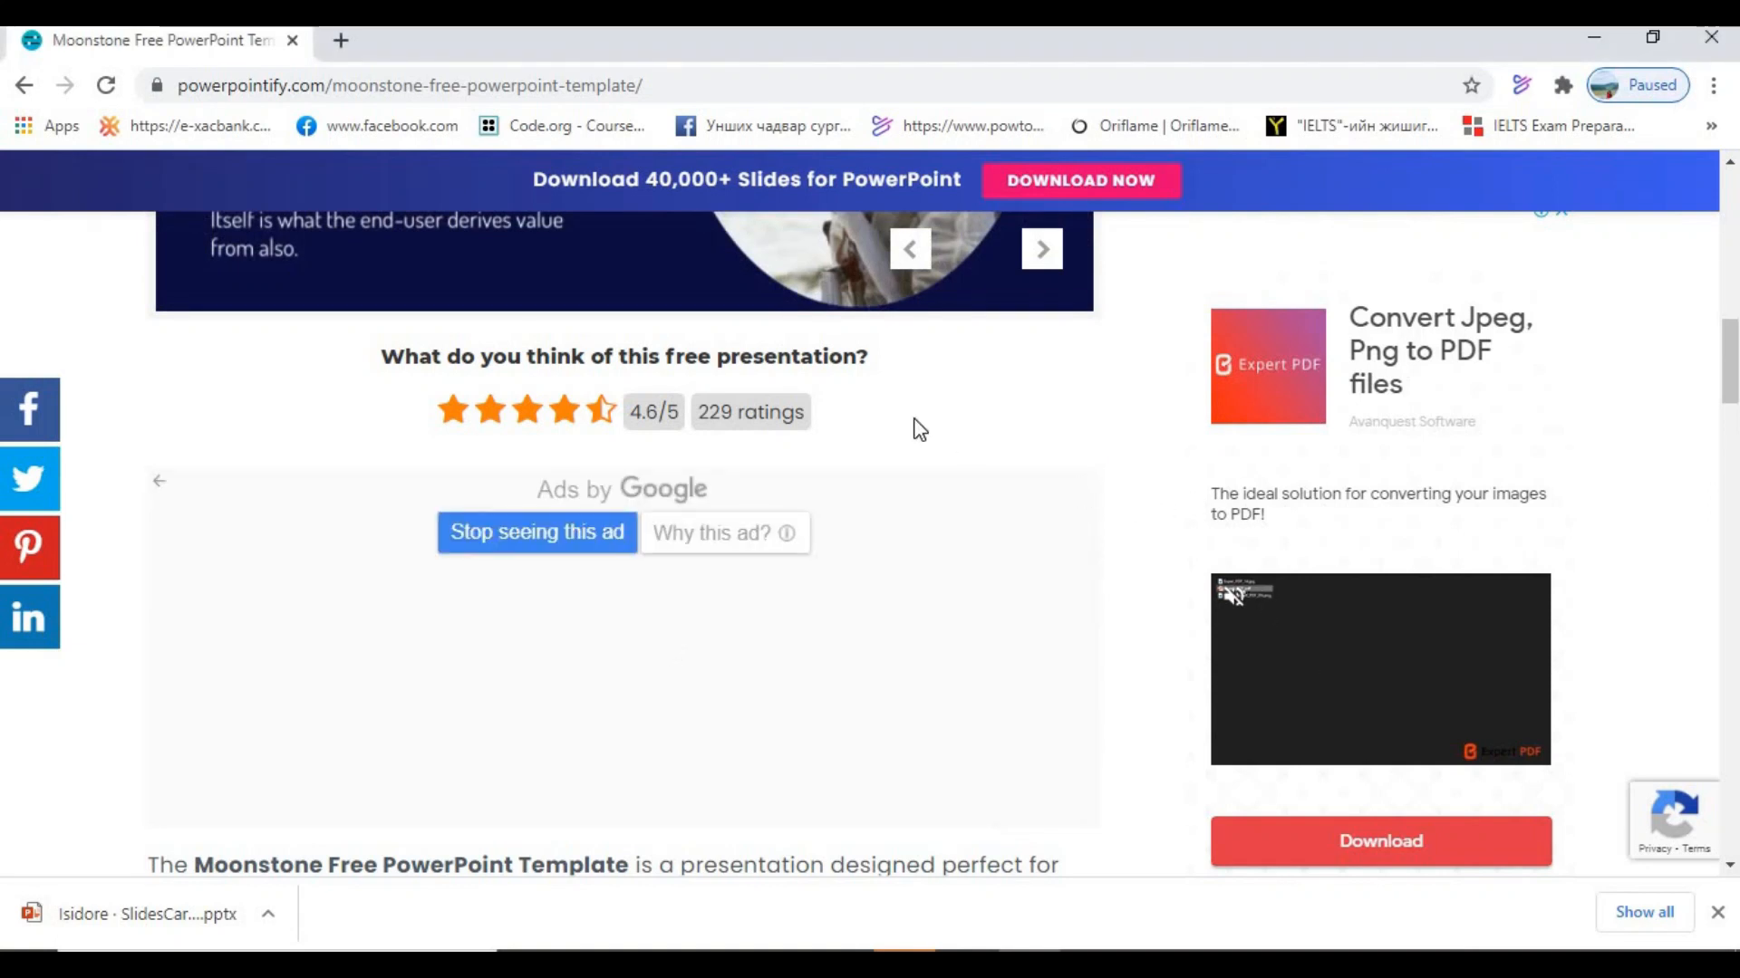
Download the Moonstone Free PowerPoint Template from below its features list.
left_click_drag(1734, 363, 1734, 535)
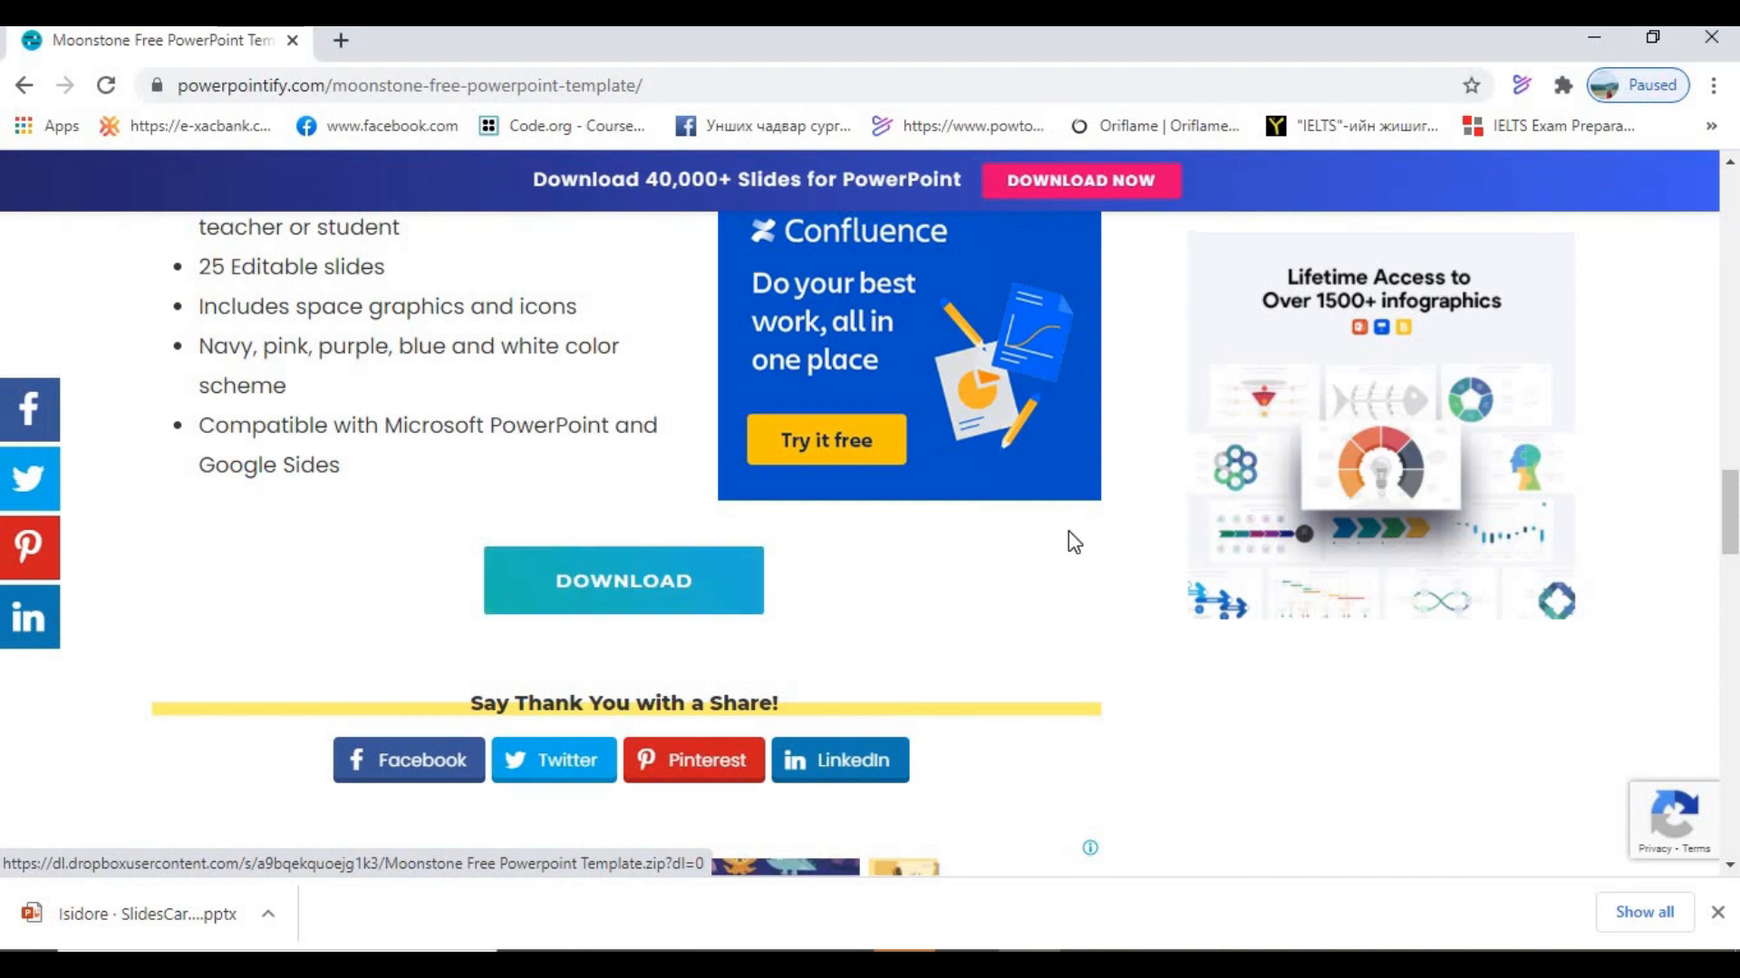
scroll(628, 679, "up", 1)
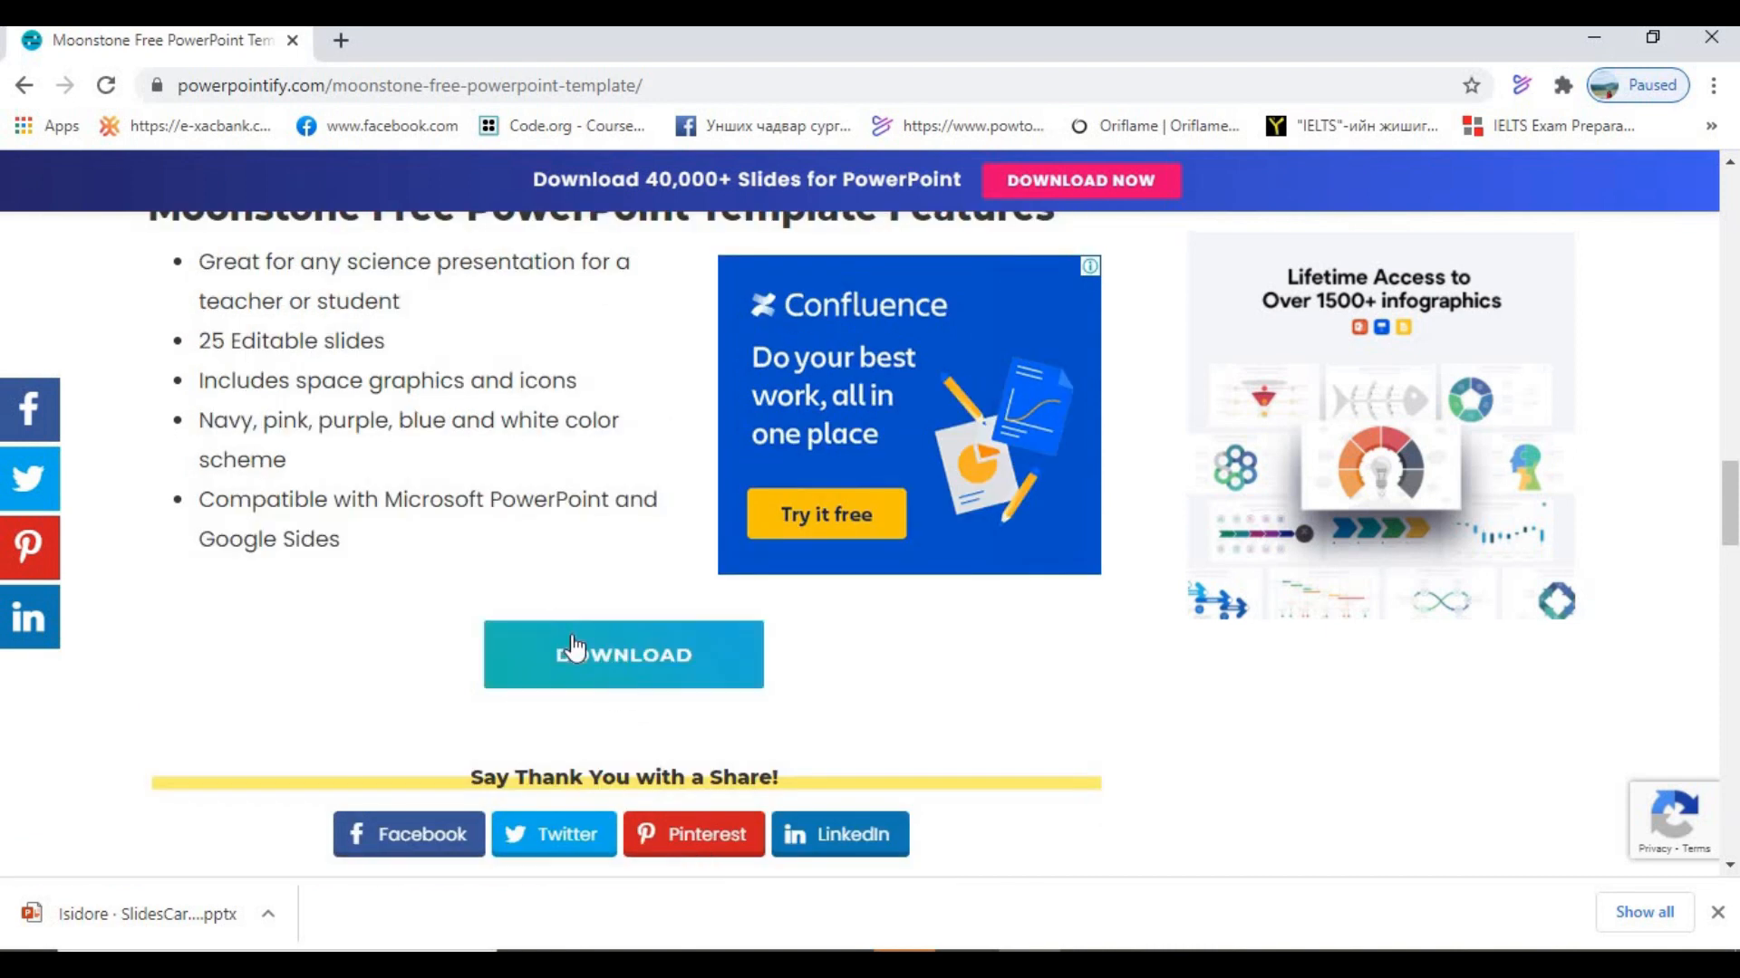
left_click(625, 664)
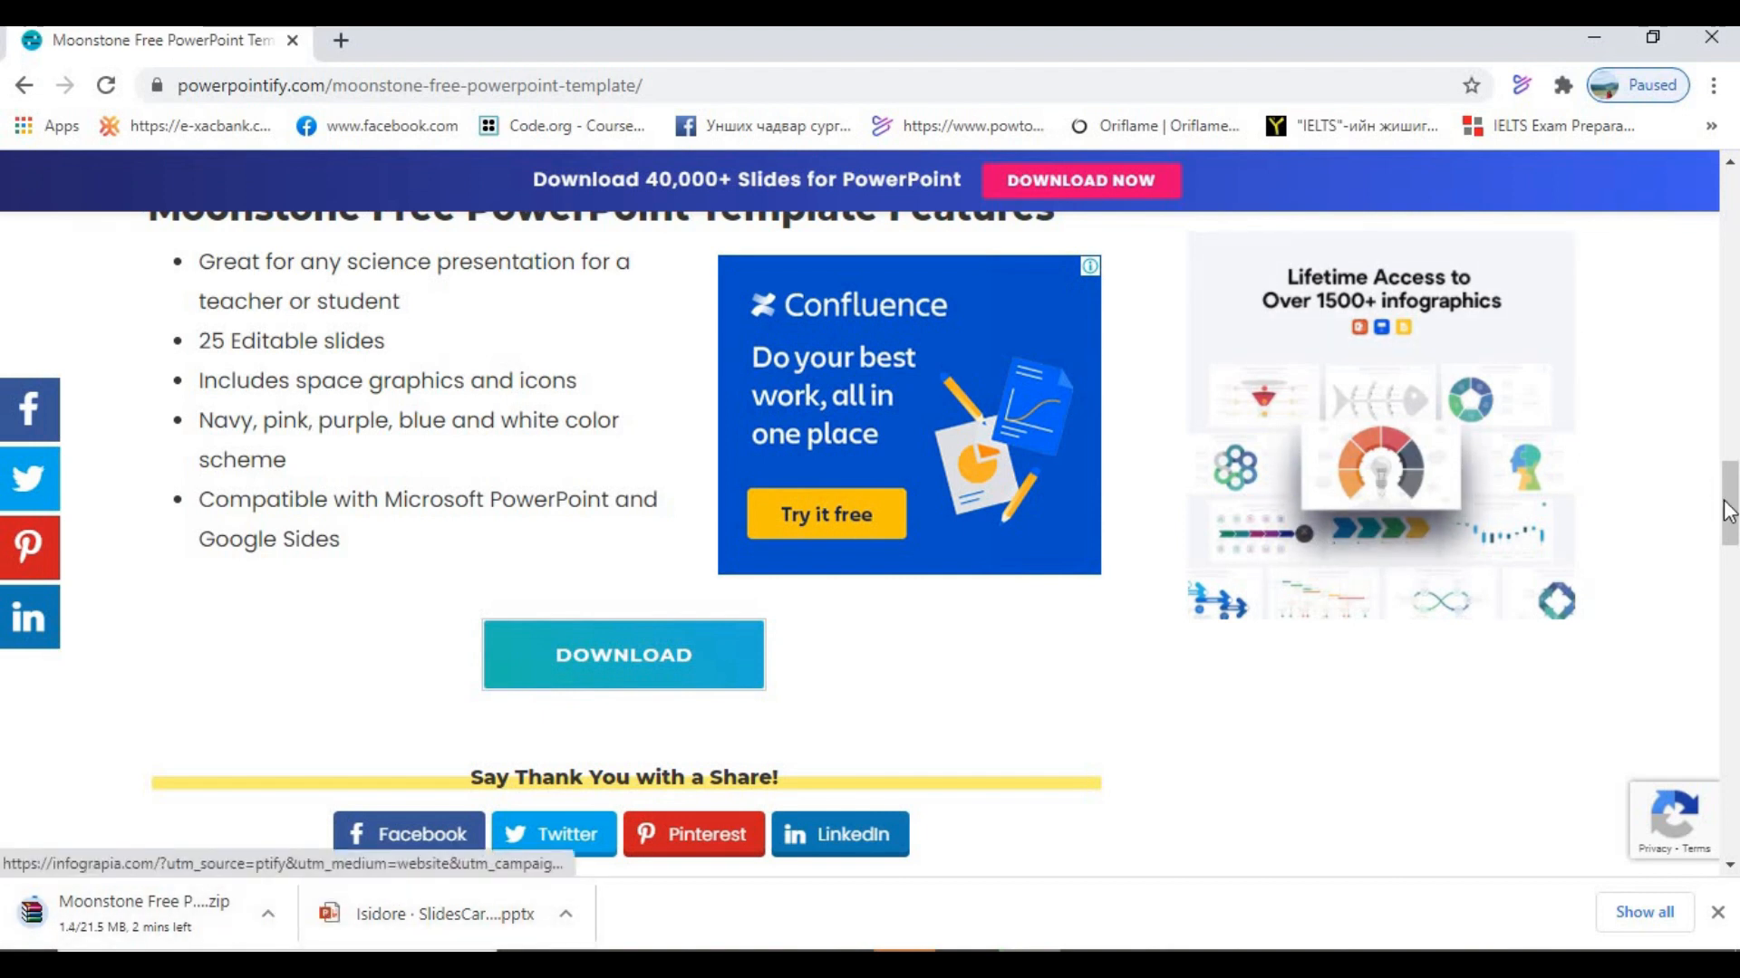
Go back through the Education category to the beginning of the "template powerpoint" search results.
scroll(568, 453, "up", 15)
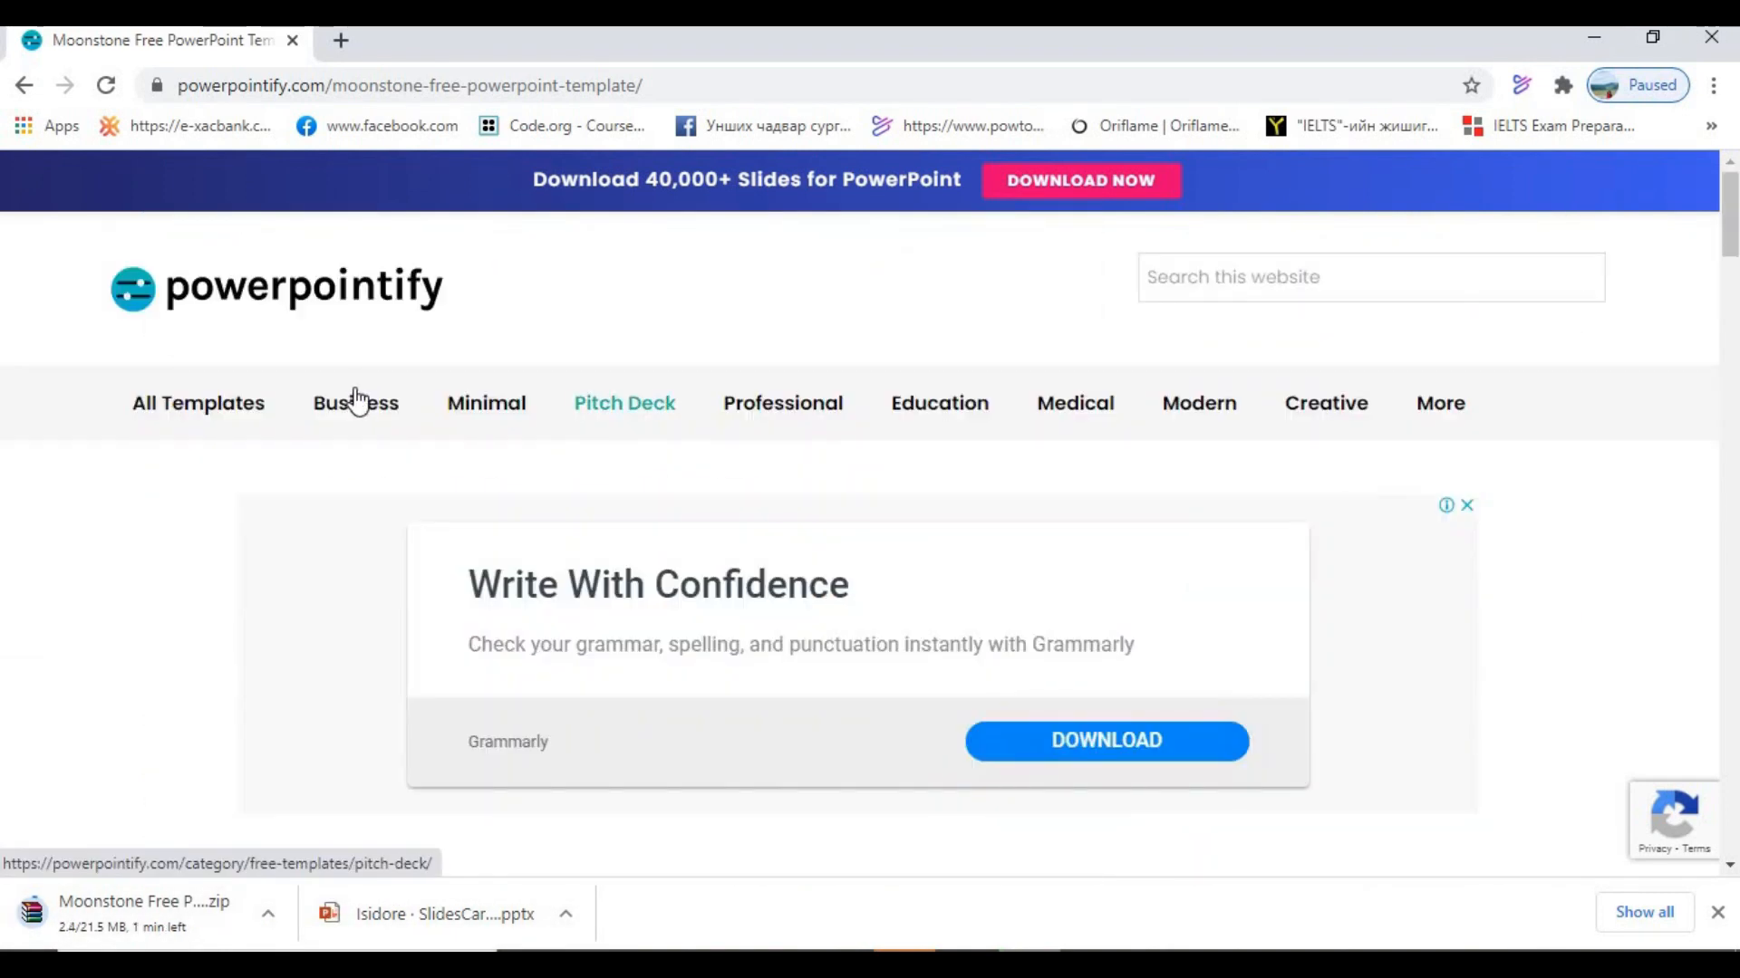
left_click(24, 86)
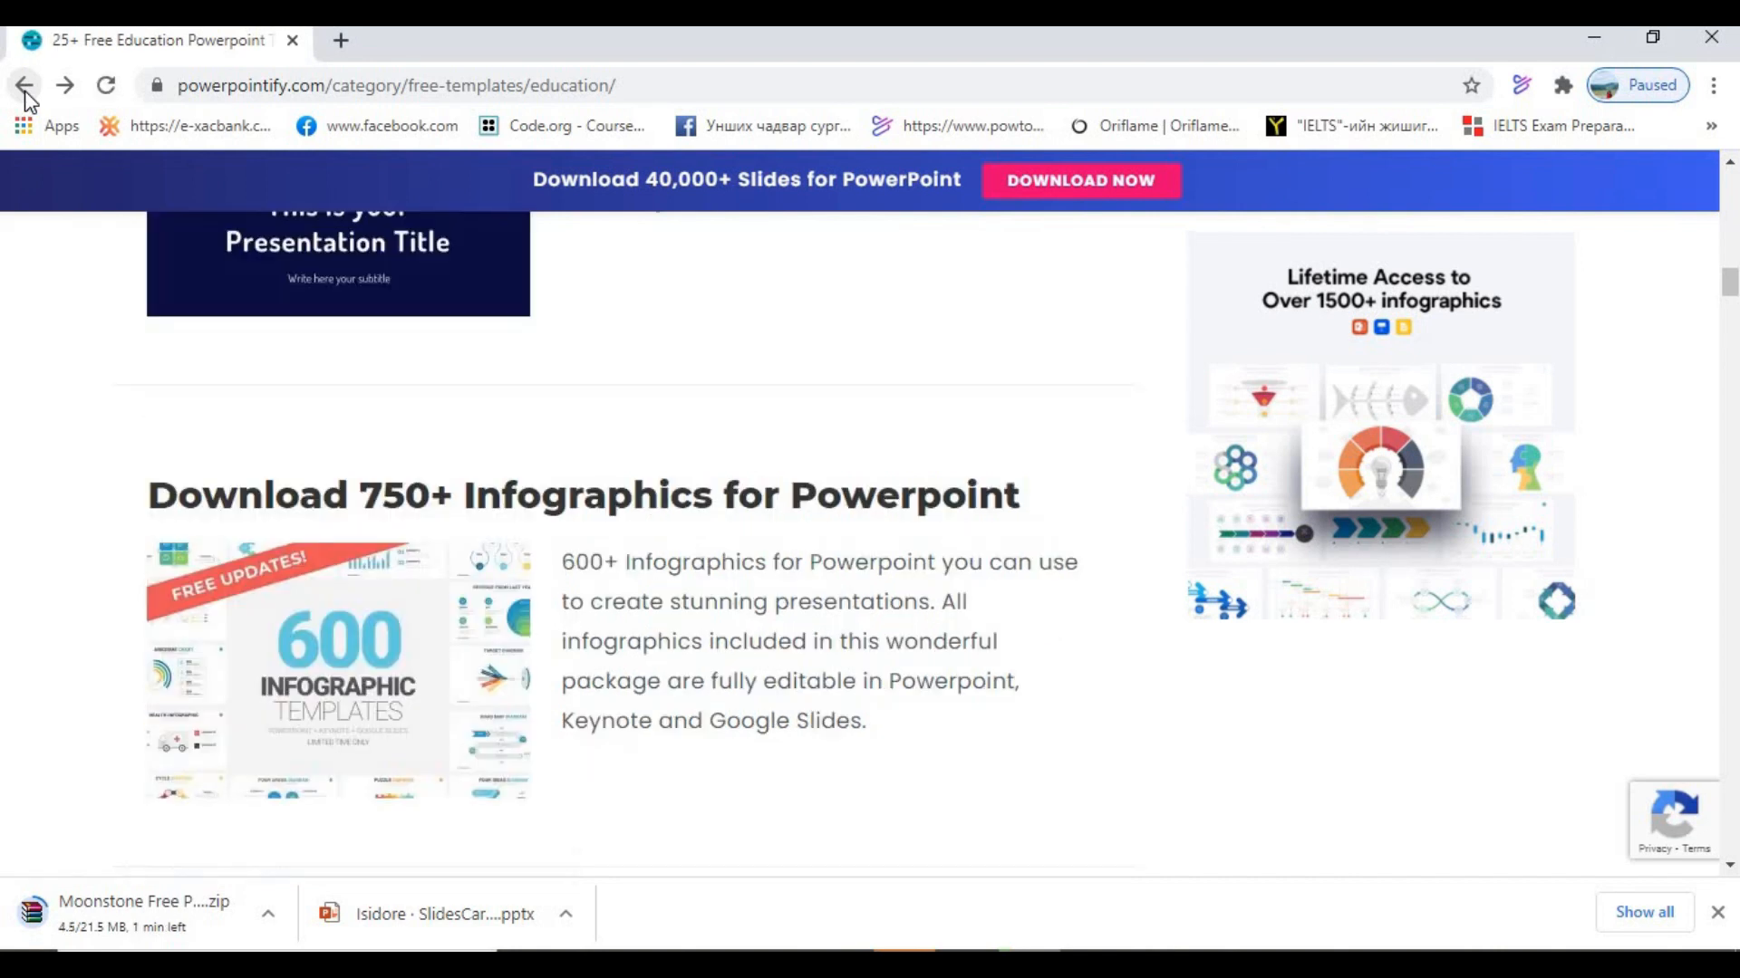
left_click(24, 87)
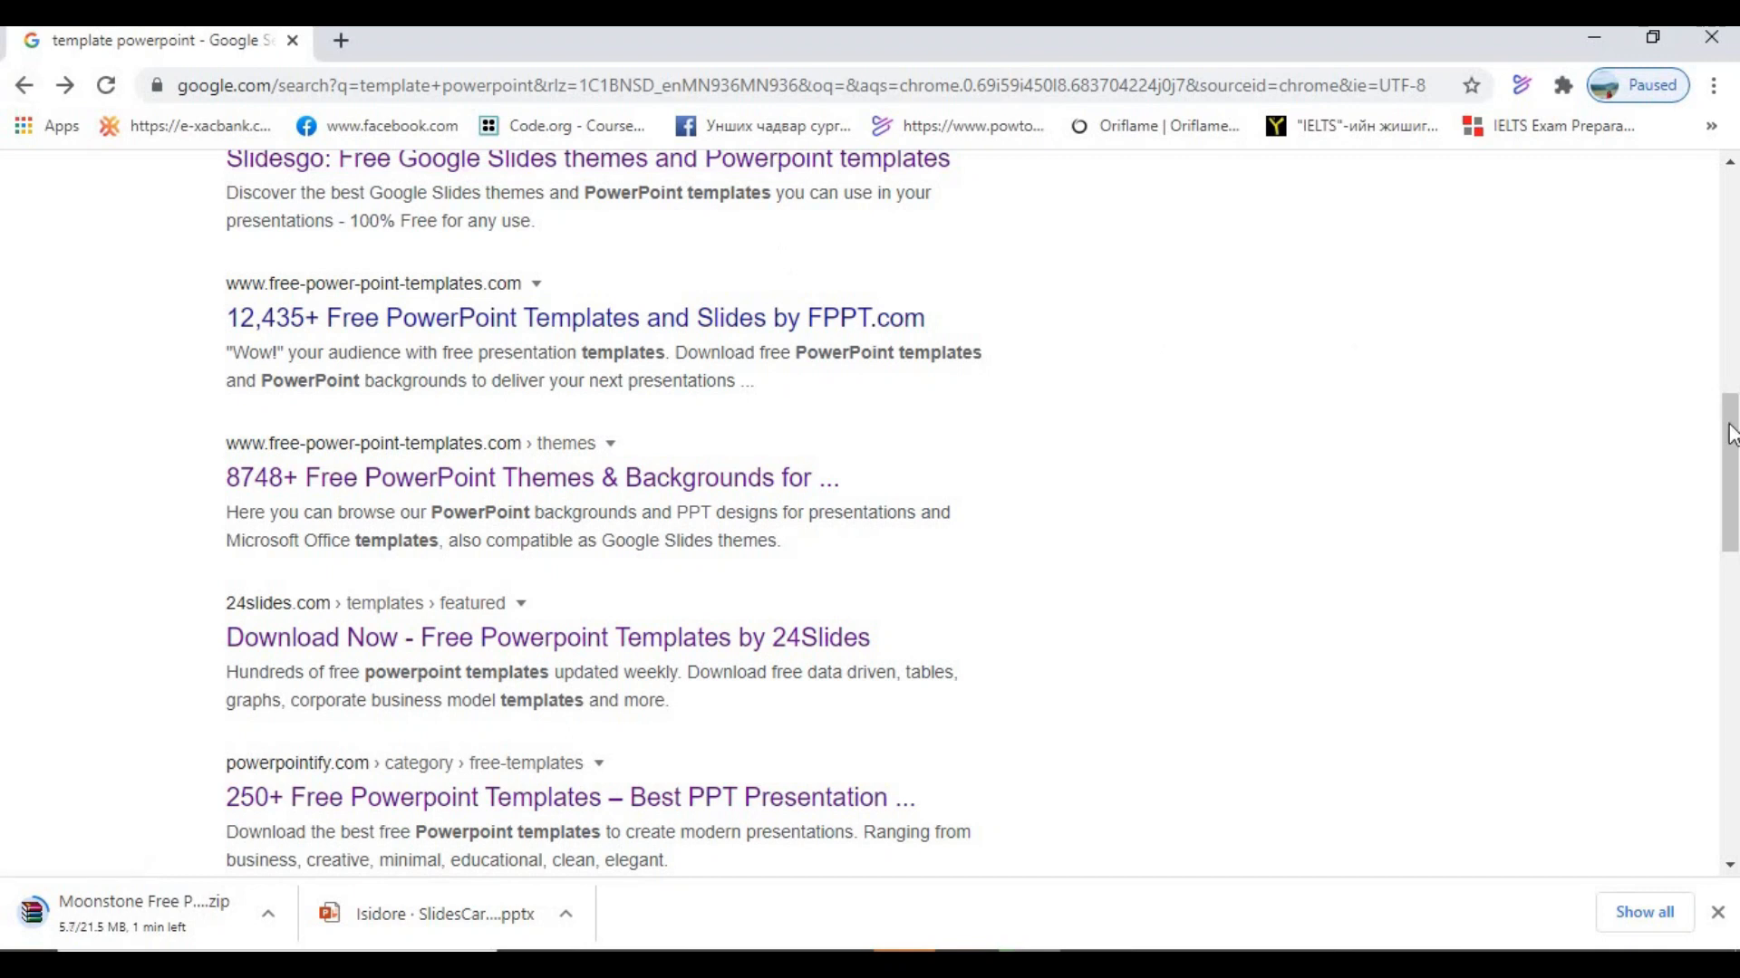
left_click_drag(1730, 426, 1729, 203)
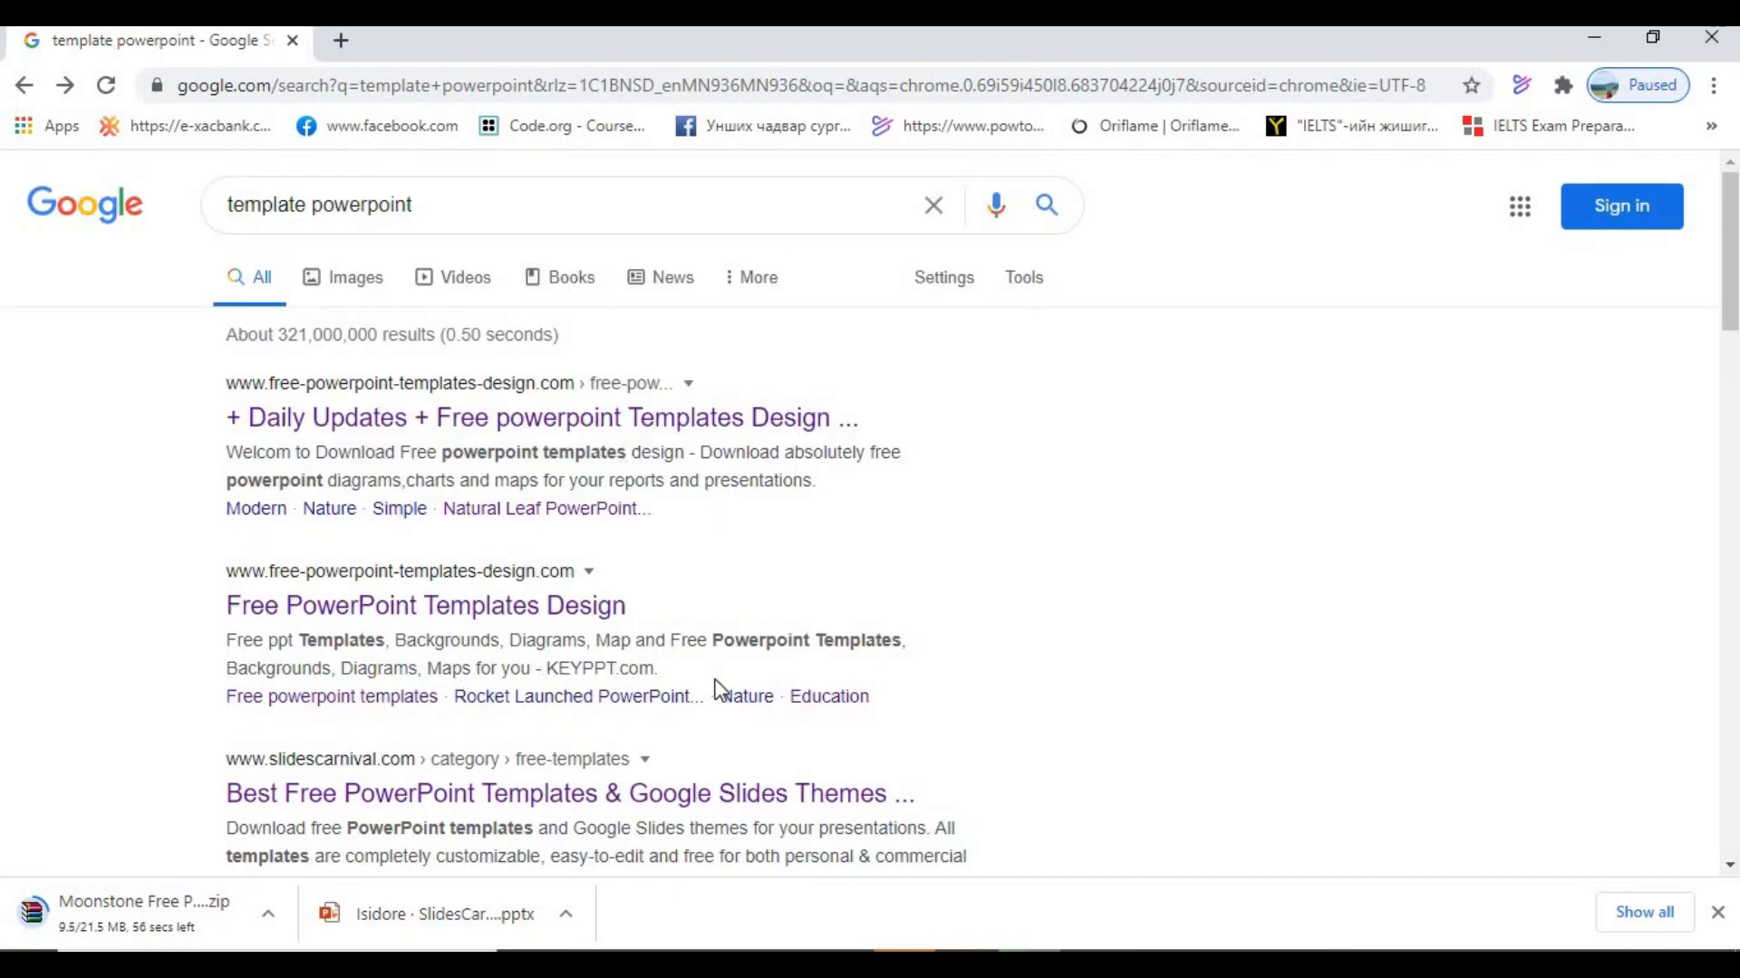
Open the downloaded Isidore SlidesCarnival file in PowerPoint, enable editing and maximize its window.
left_click(566, 917)
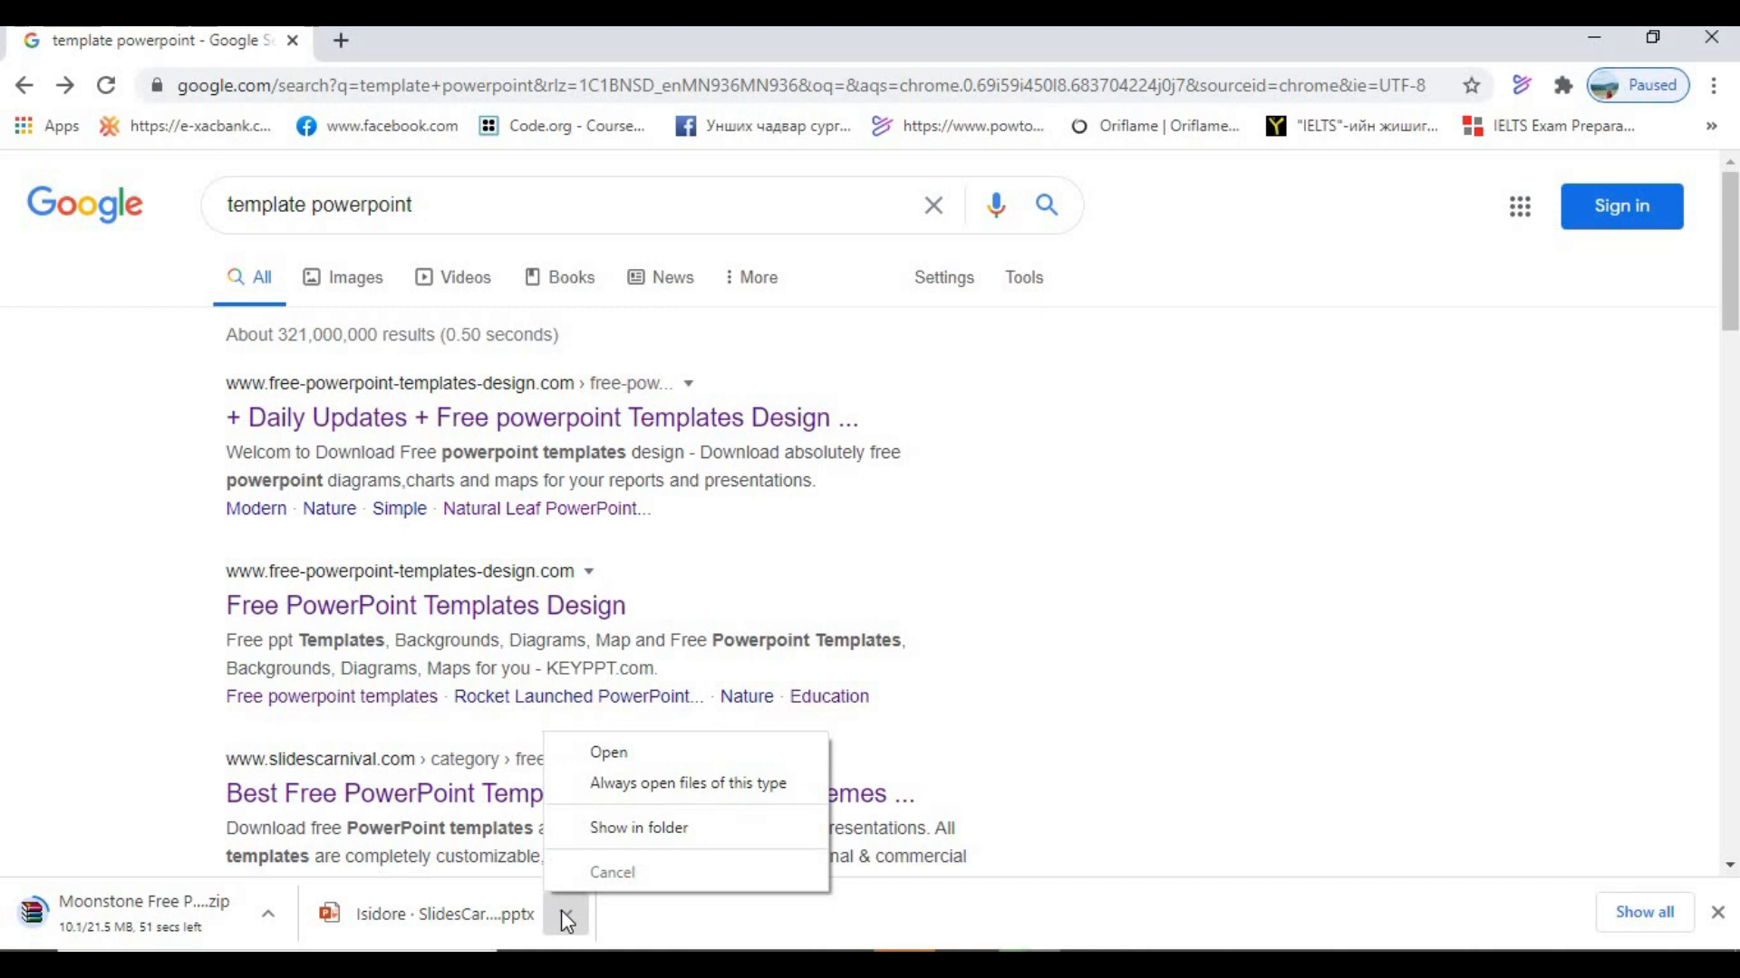
left_click(630, 753)
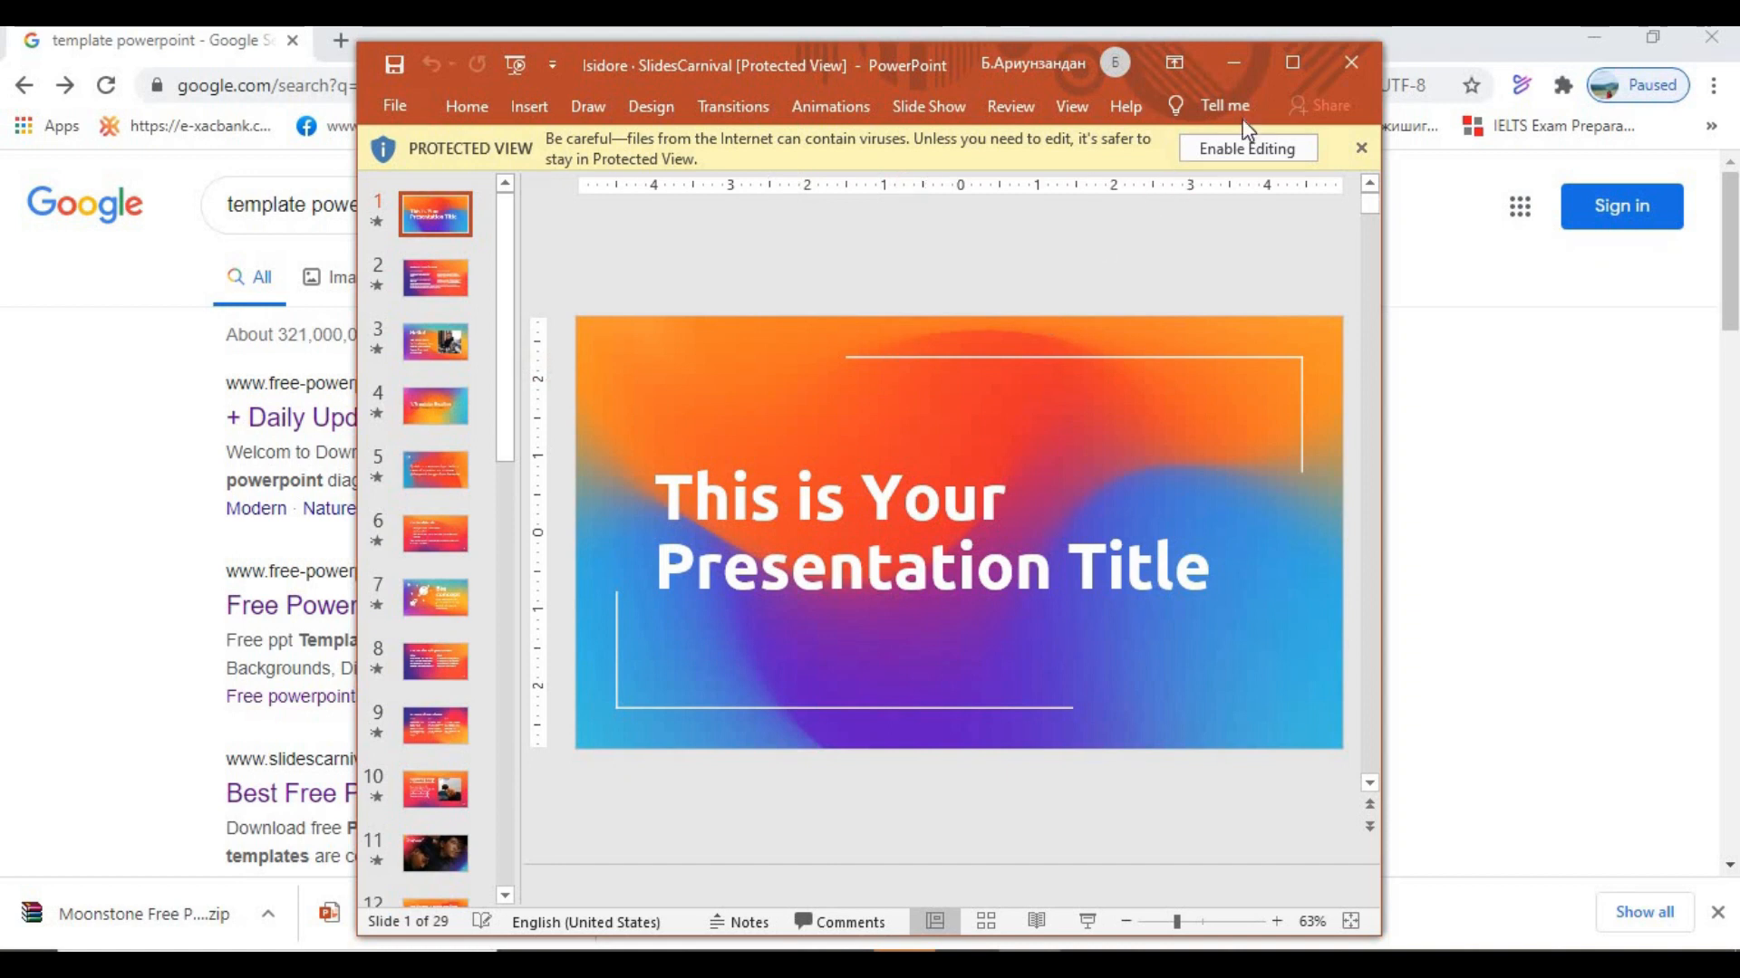
left_click(1292, 62)
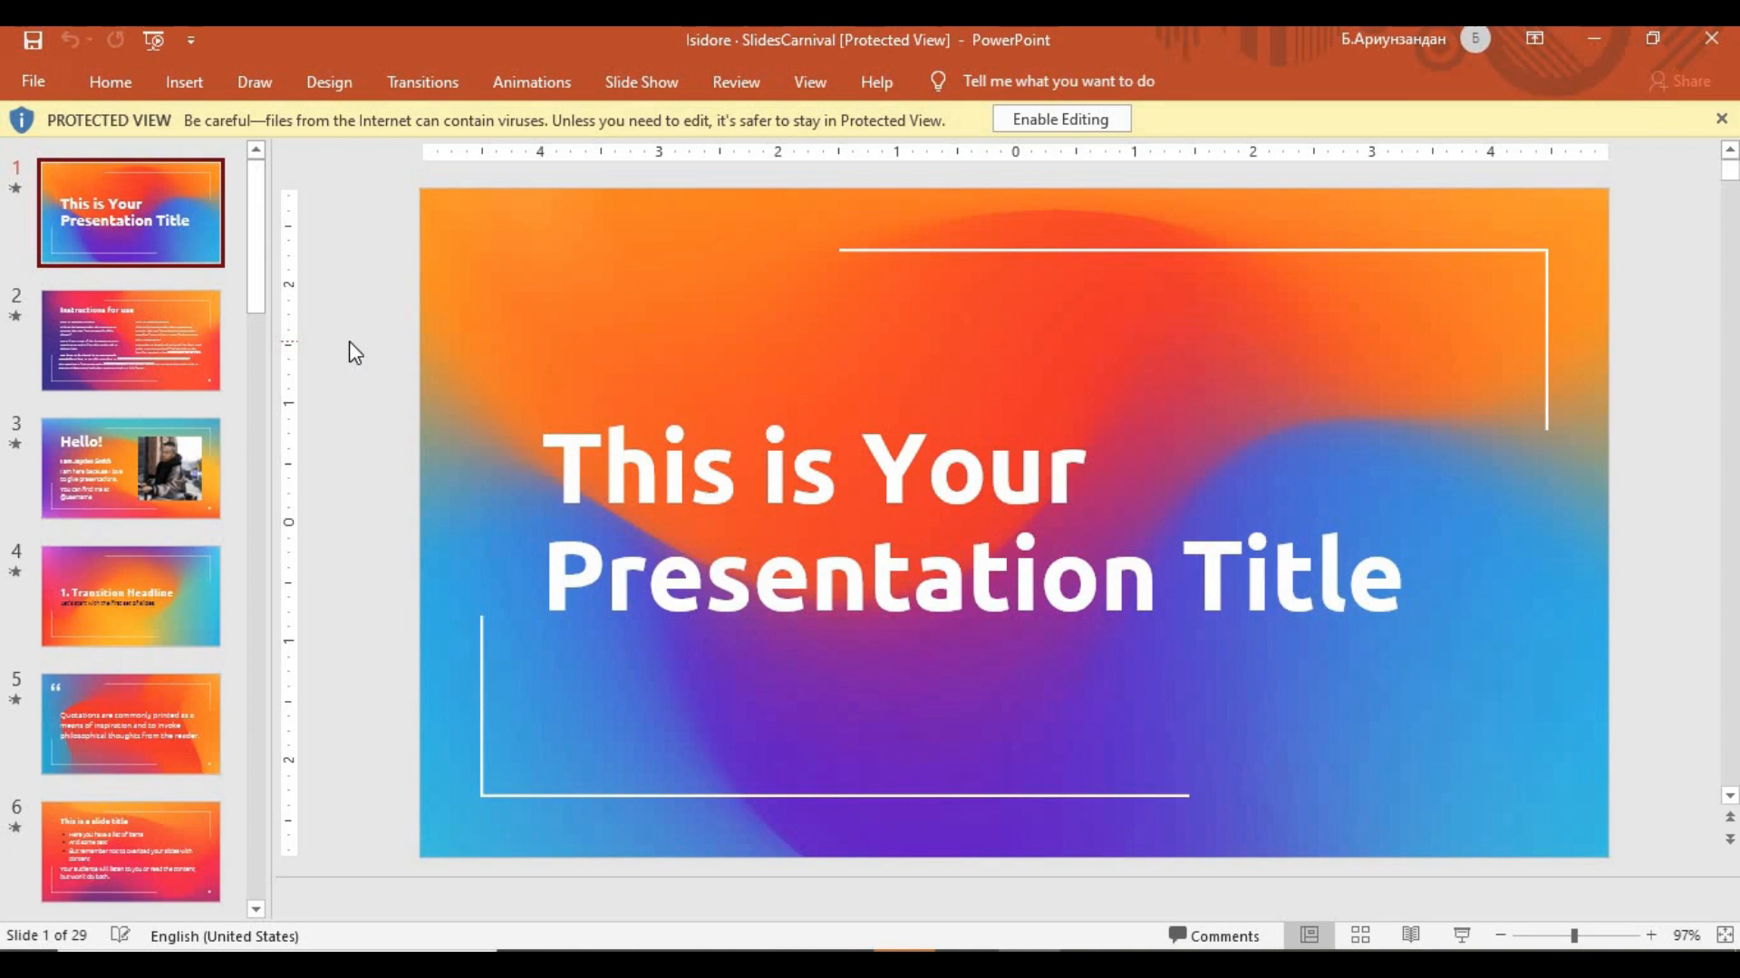
left_click(1029, 127)
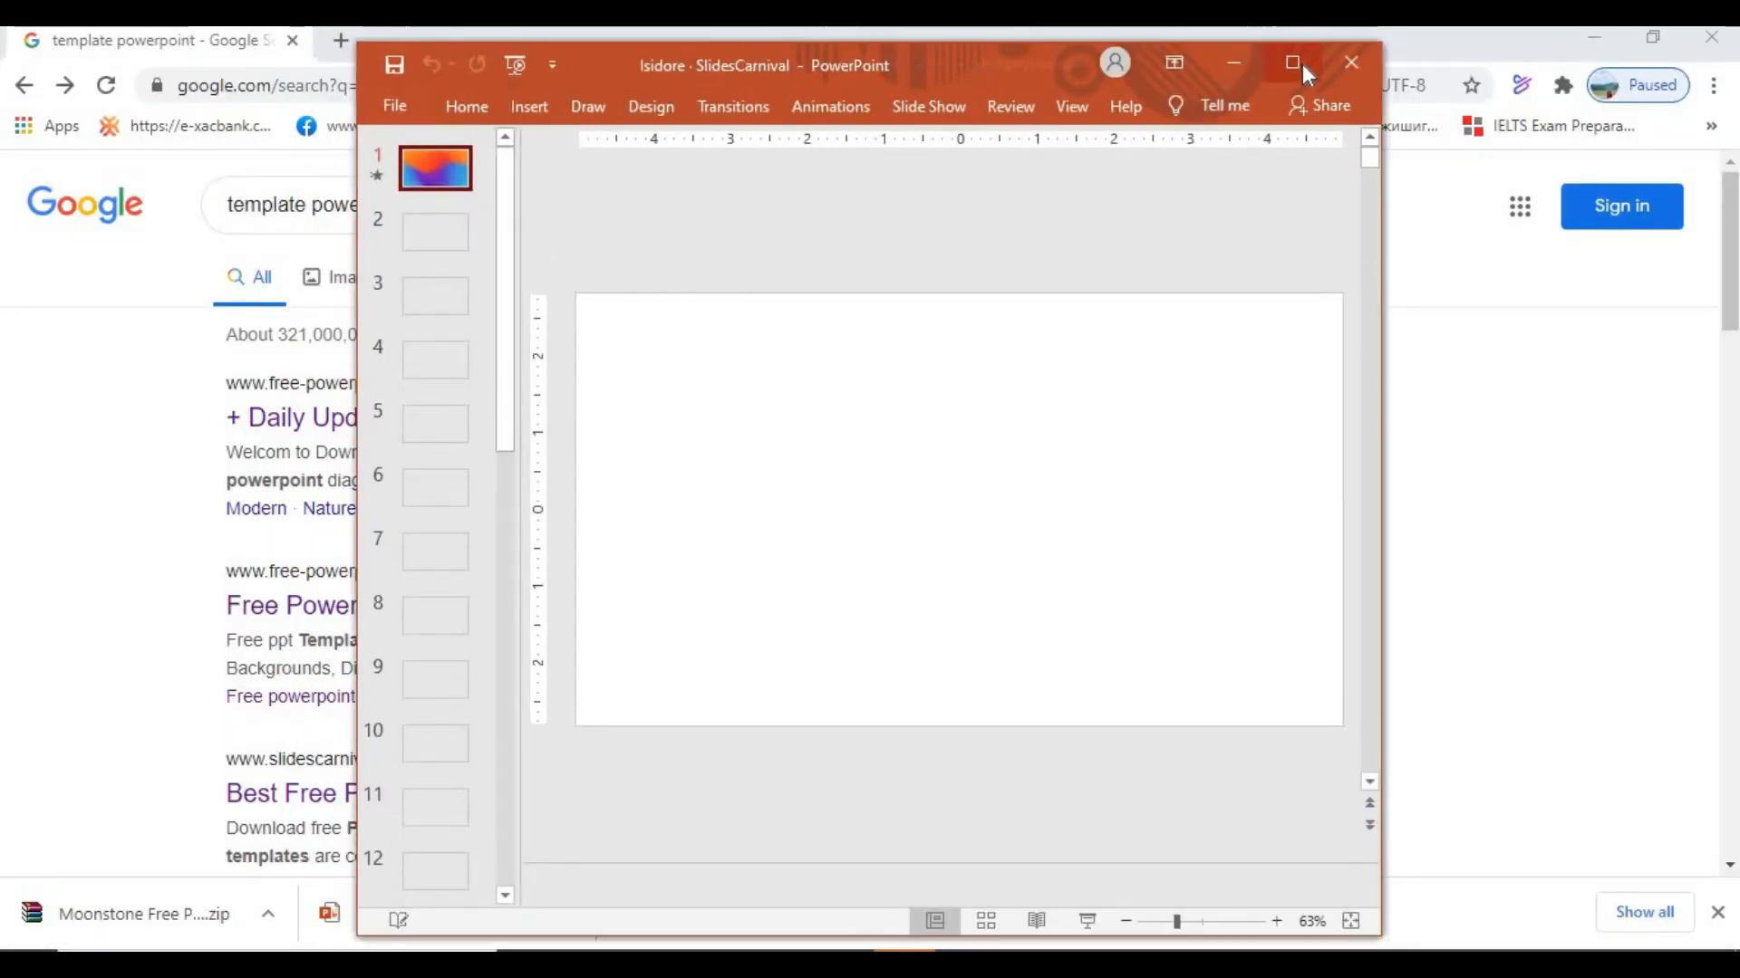
left_click(1293, 62)
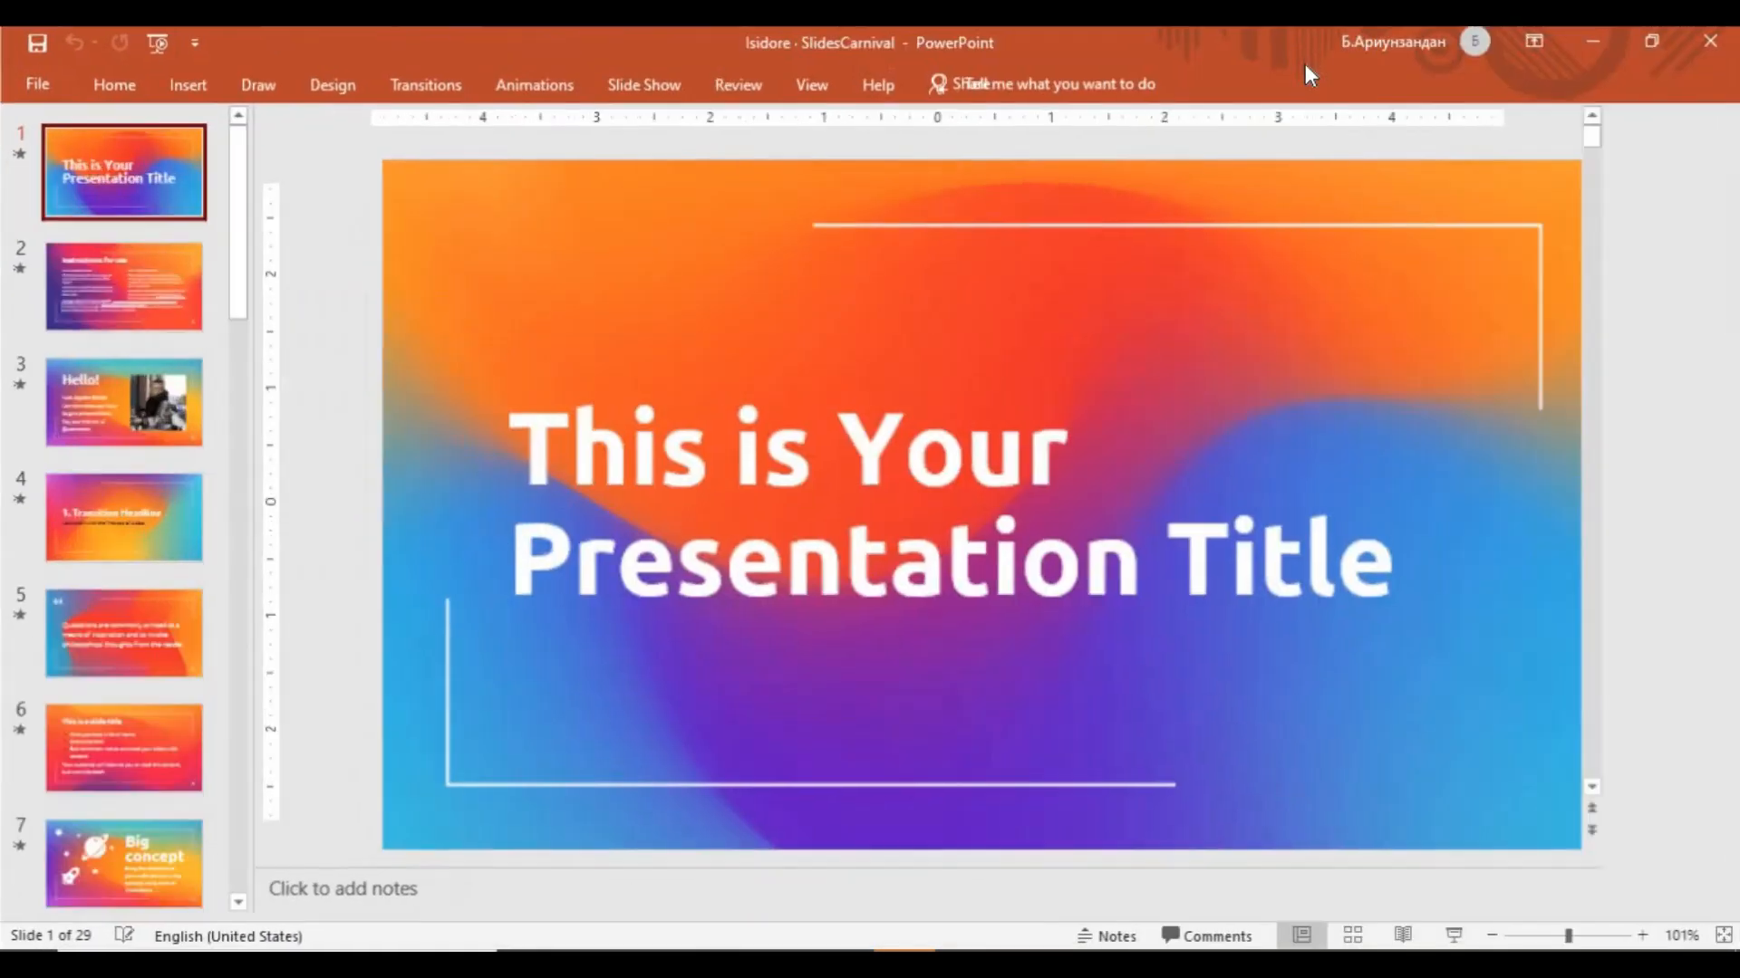
Return to the browser and show the downloaded Moonstone zip archive in the Downloads folder.
left_click(267, 915)
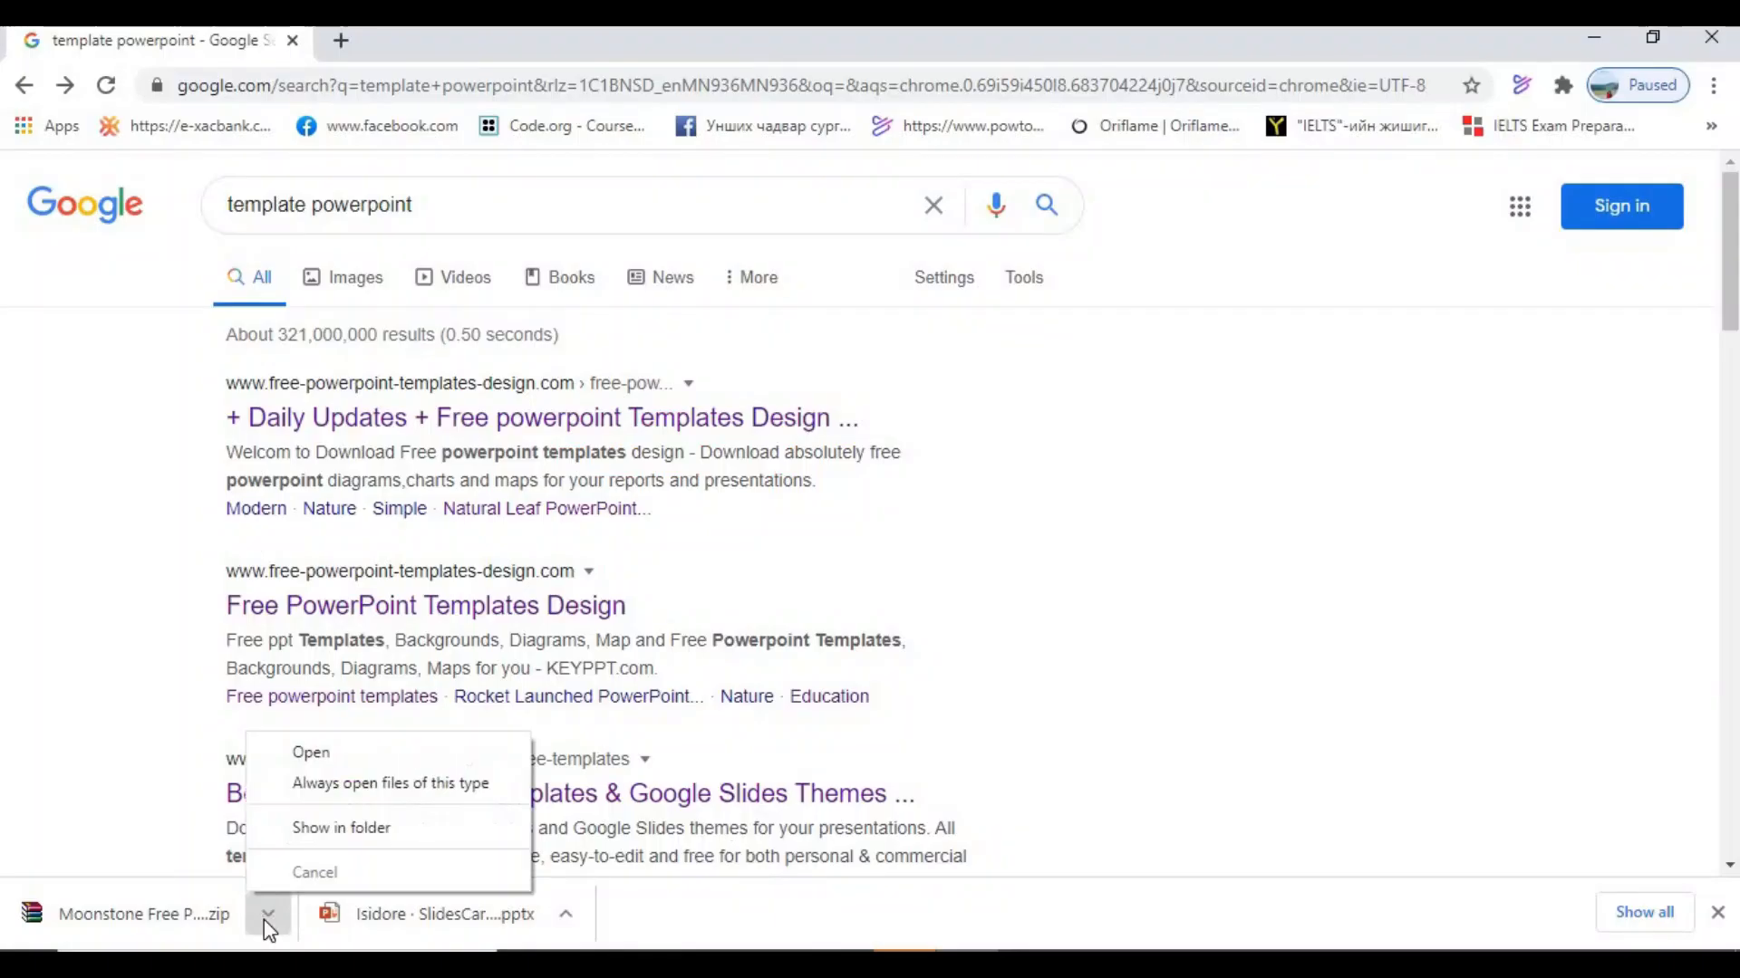
left_click(310, 829)
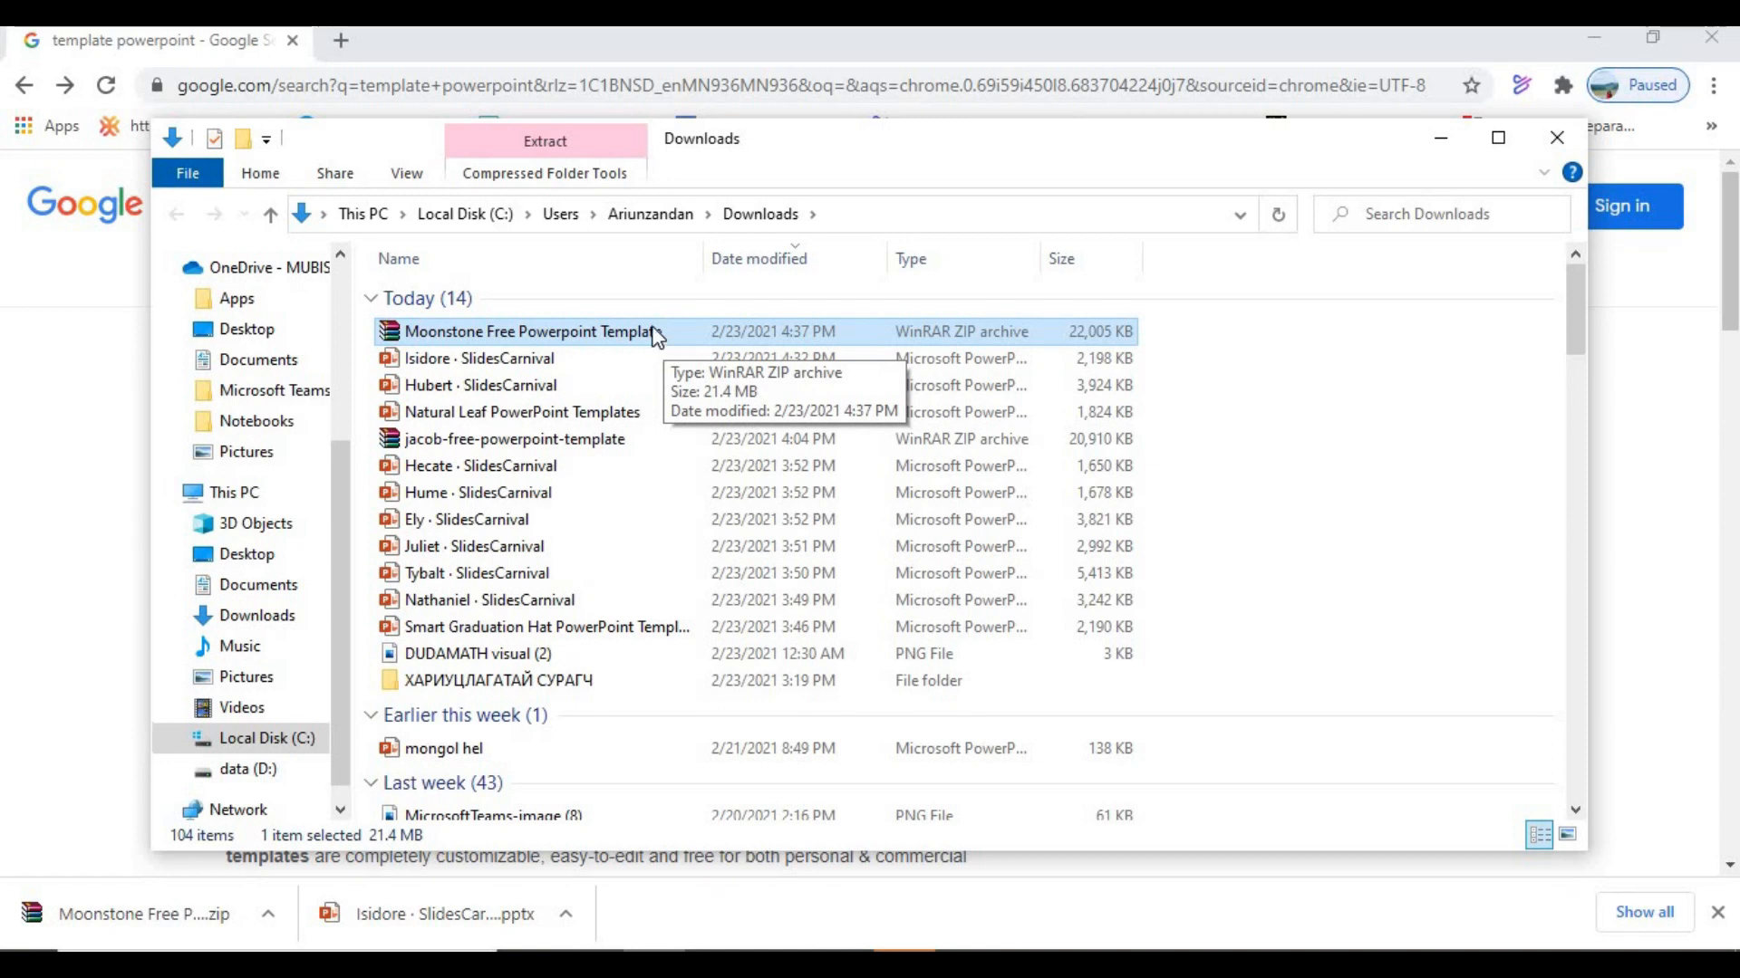
double_click(651, 329)
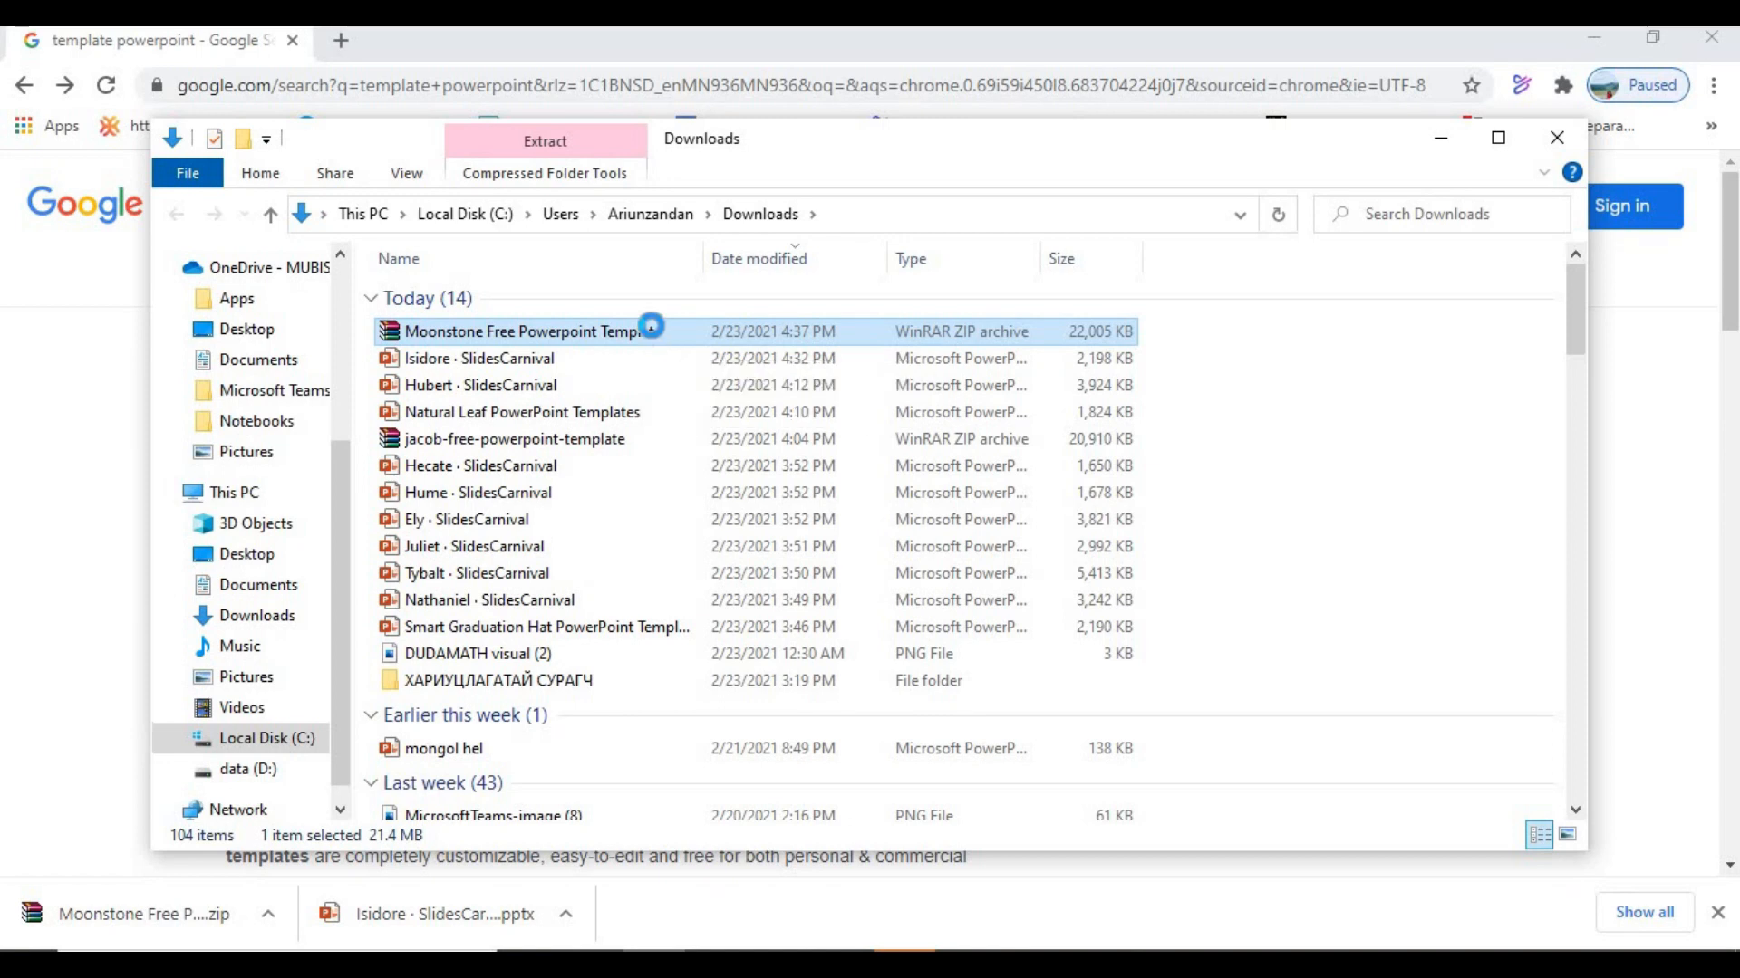
Extract the Moonstone zip archive into the Saved Pictures folder under Pictures.
right_click(656, 337)
left_click(661, 379)
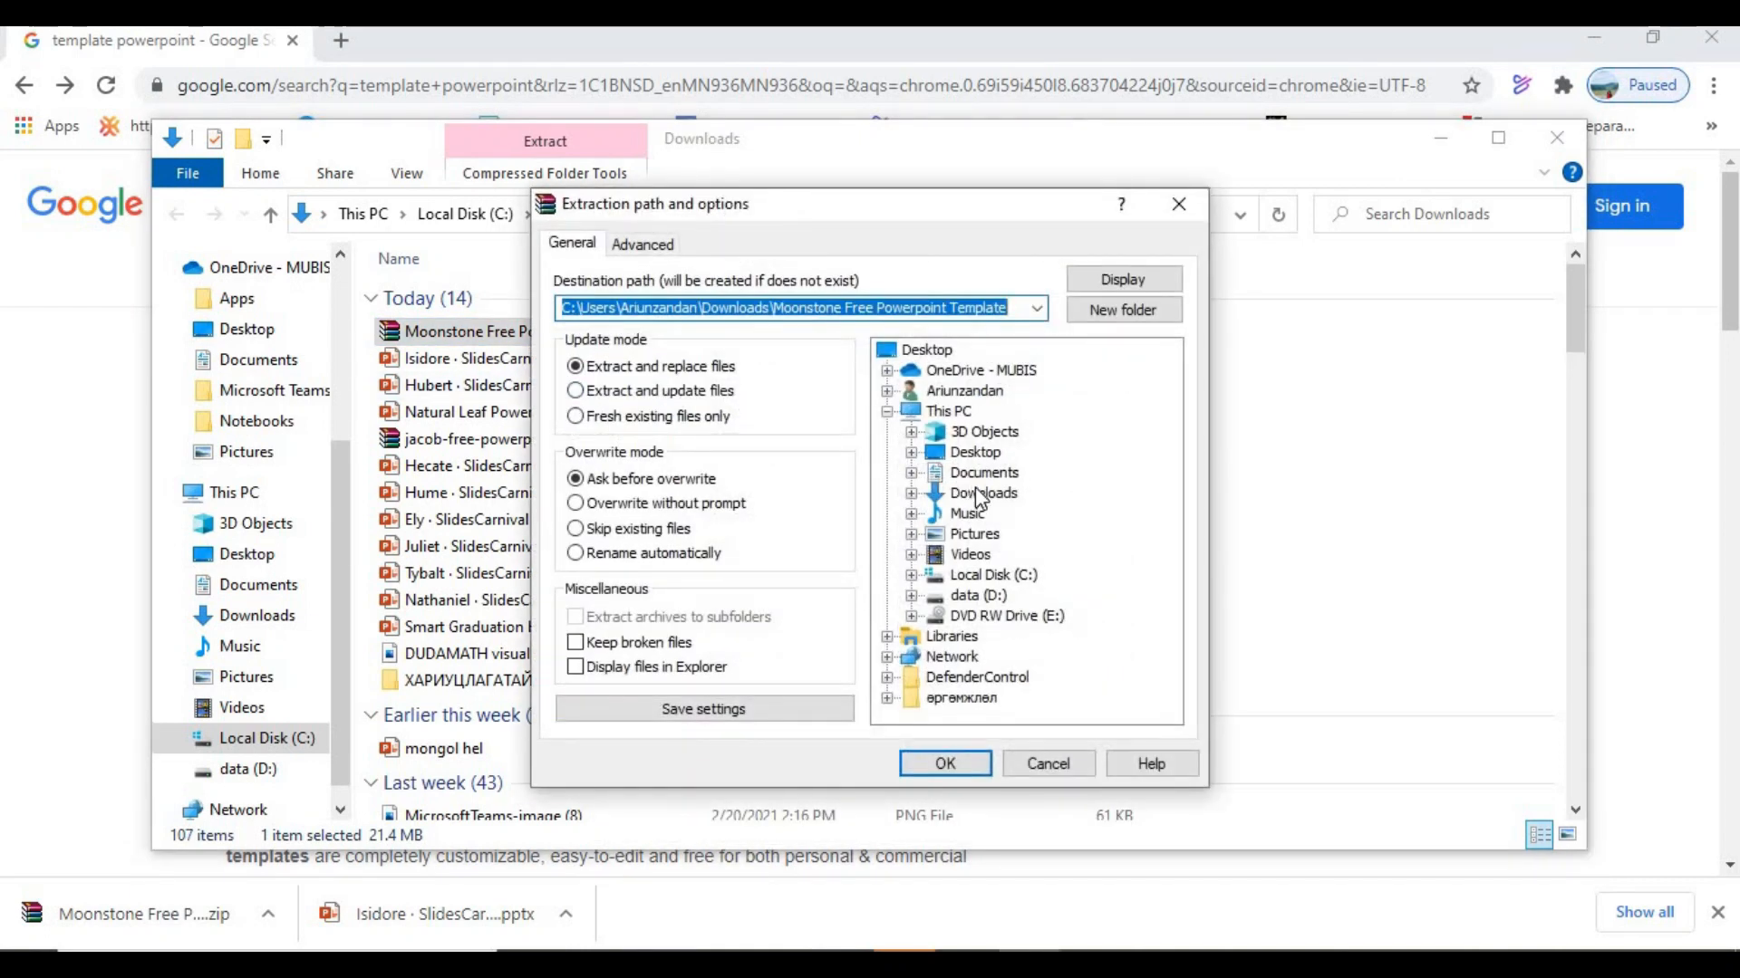
left_click(975, 537)
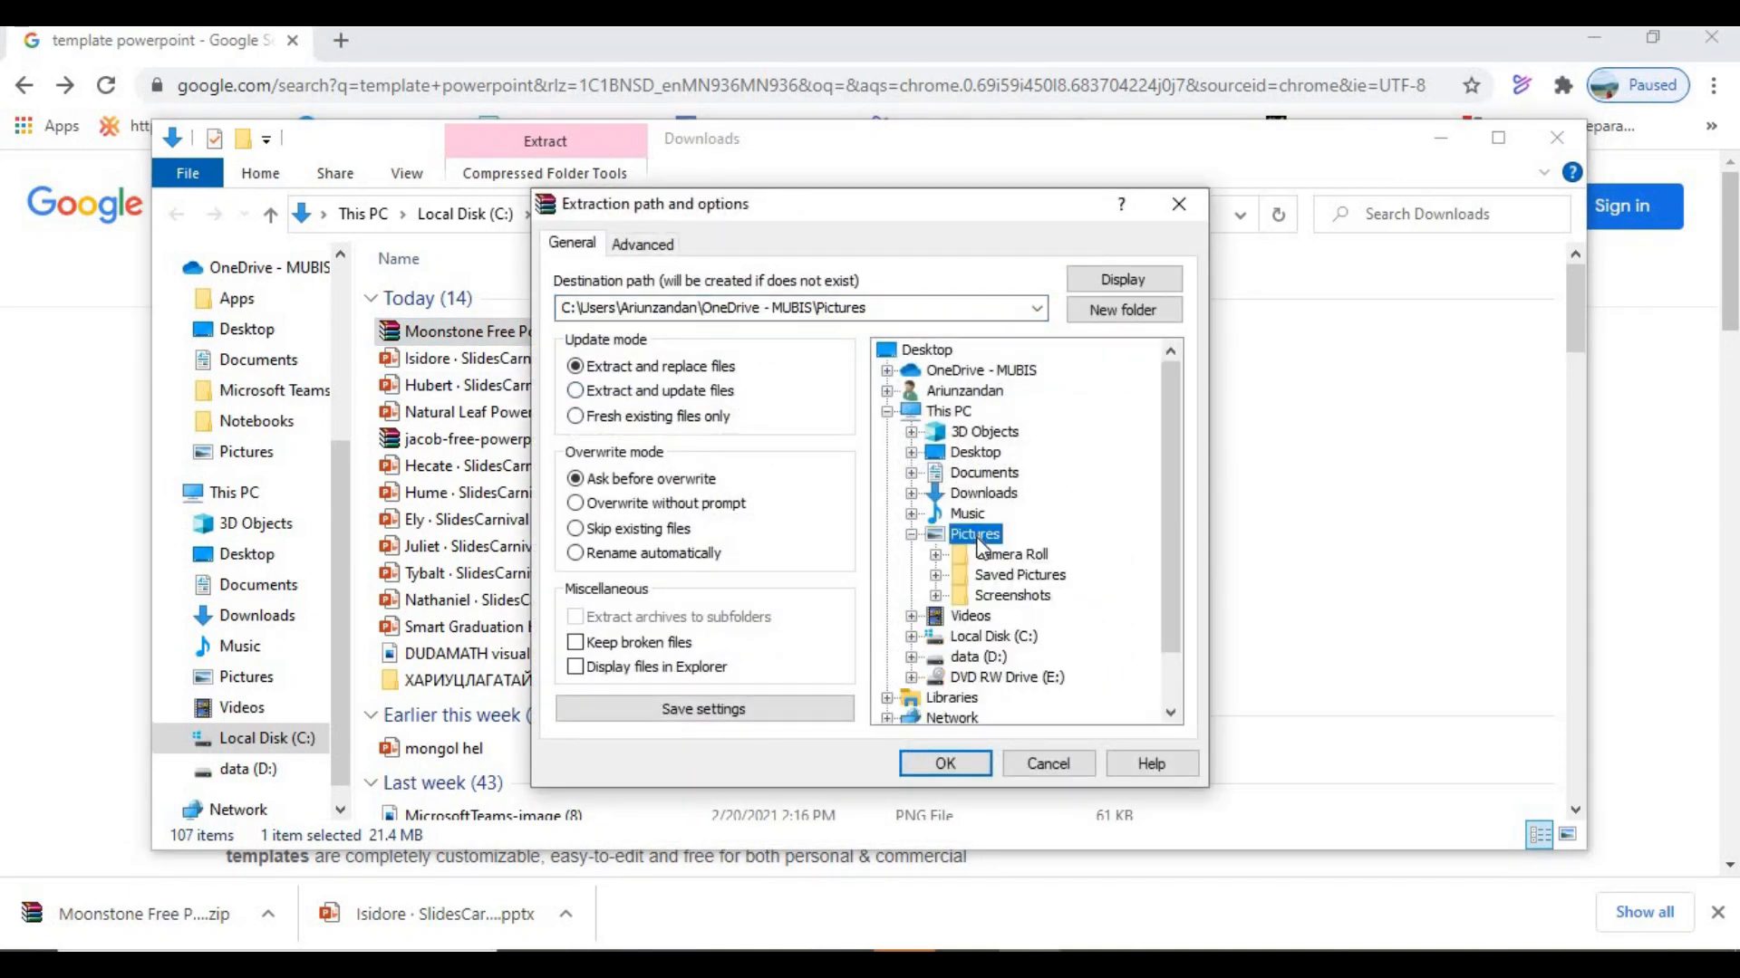
left_click(1019, 575)
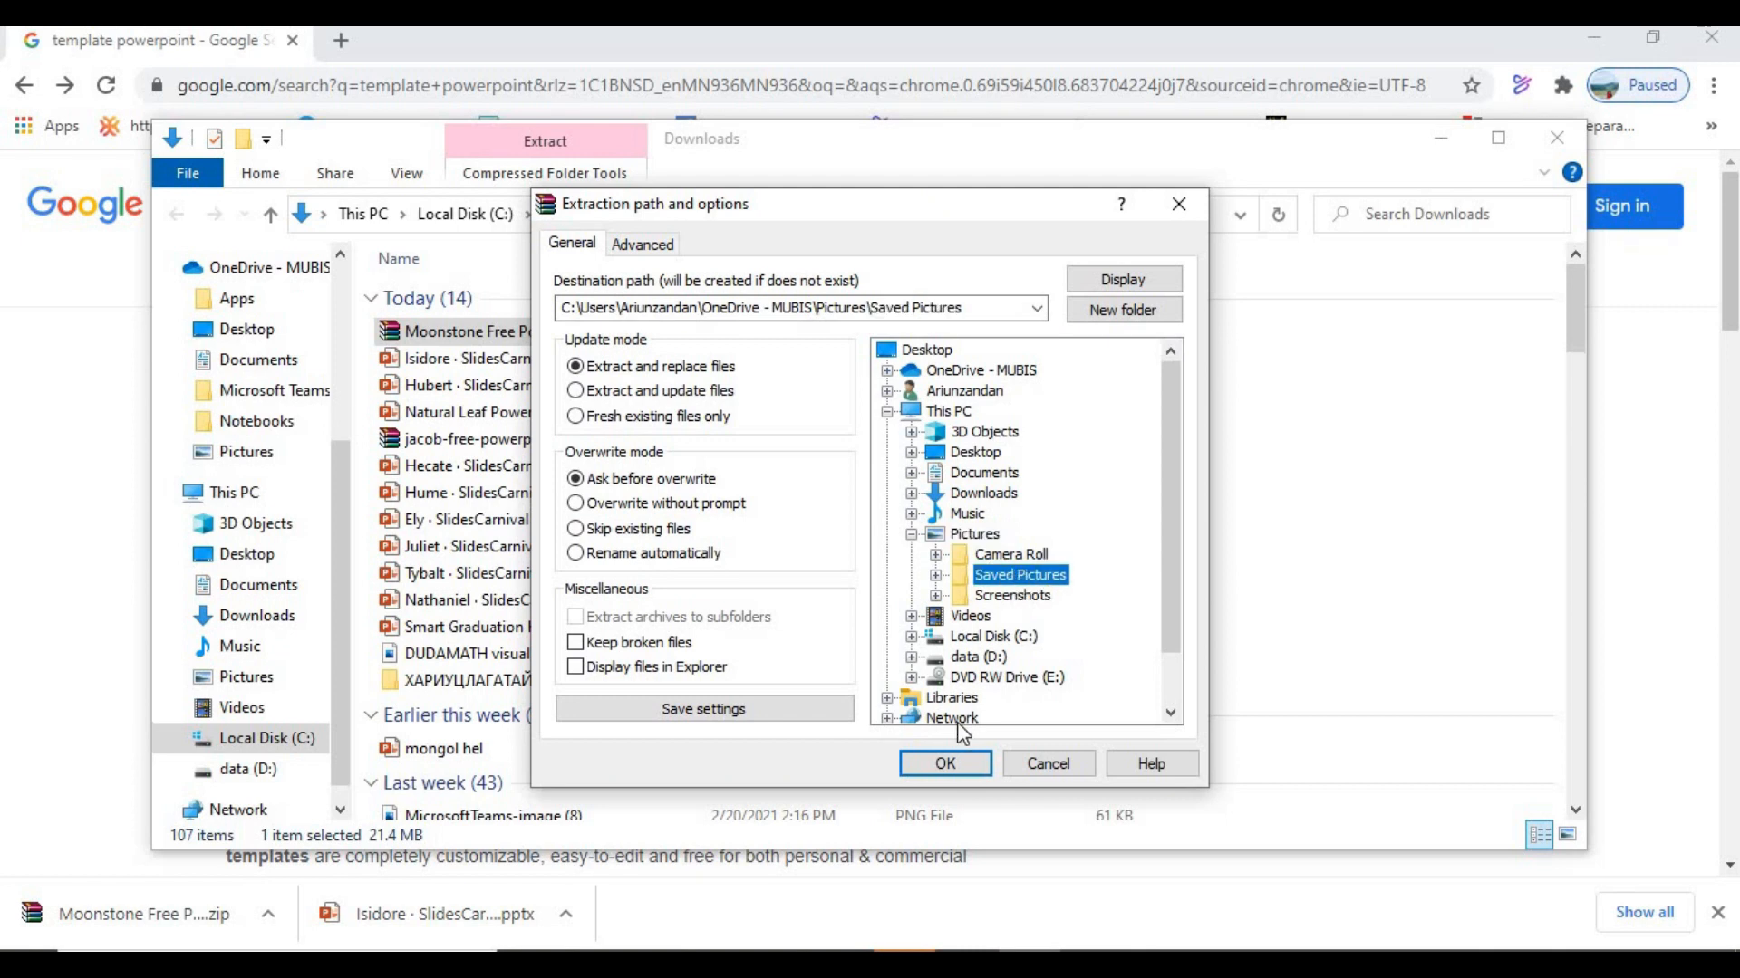
left_click(948, 761)
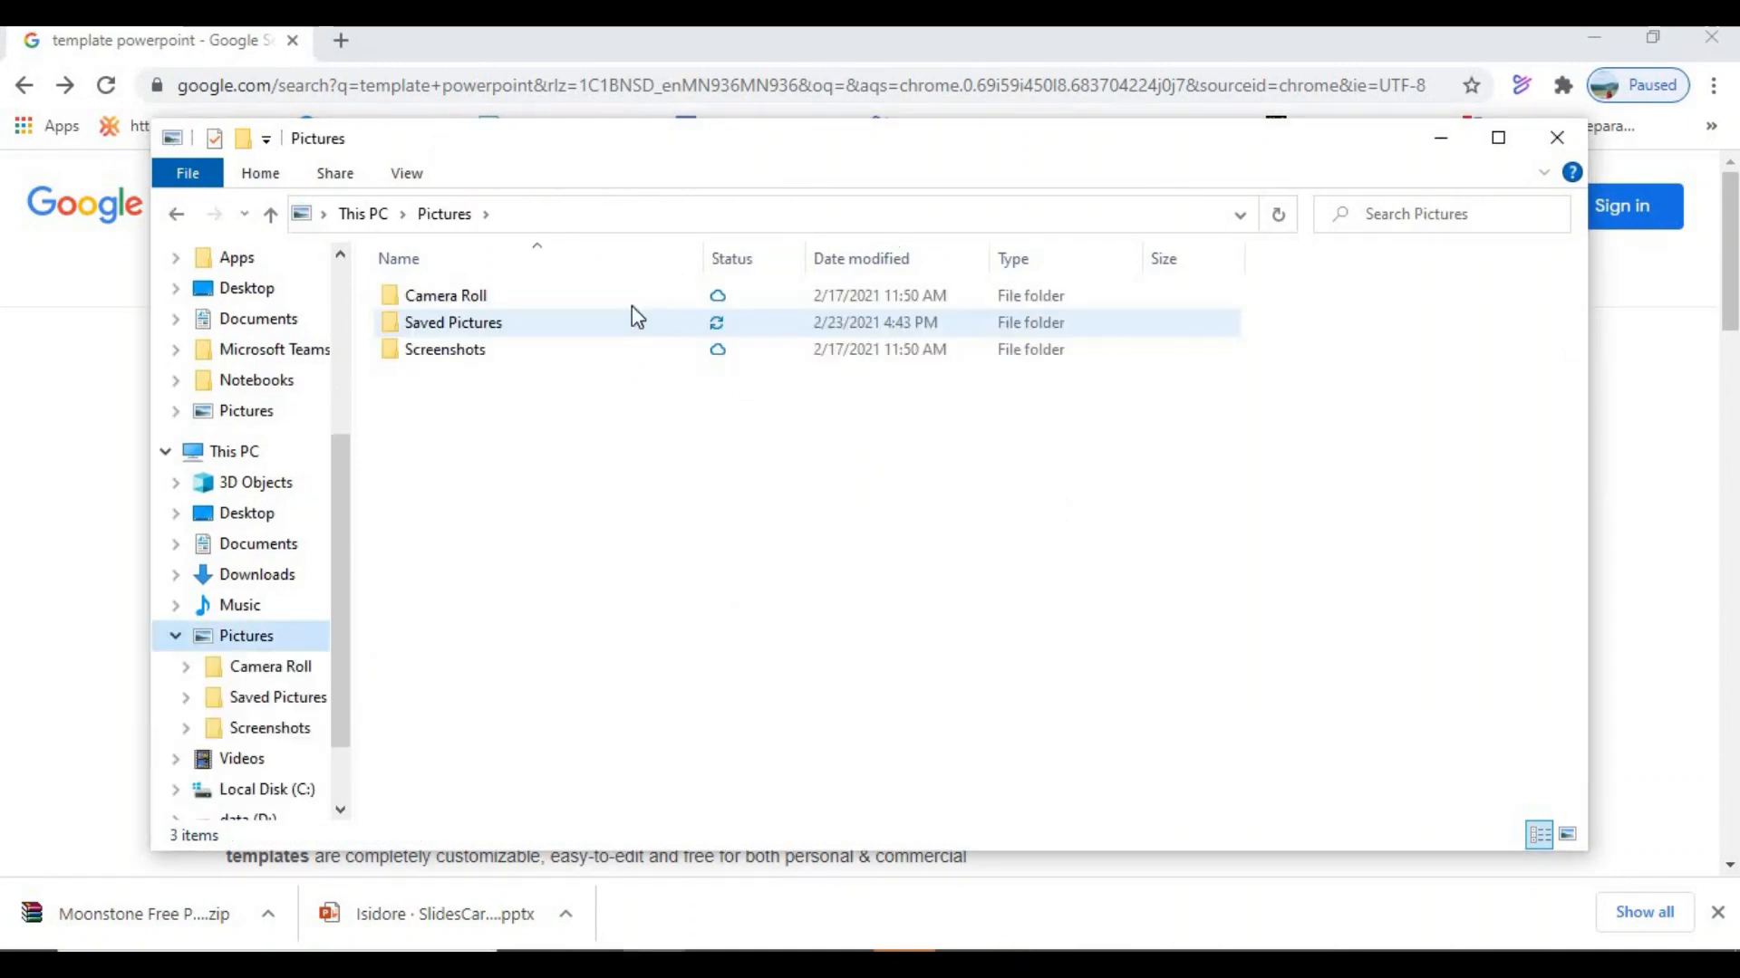
Open Moonstone Free Presentation Template from its extracted folder in Saved Pictures and maximize the PowerPoint window.
double_click(636, 328)
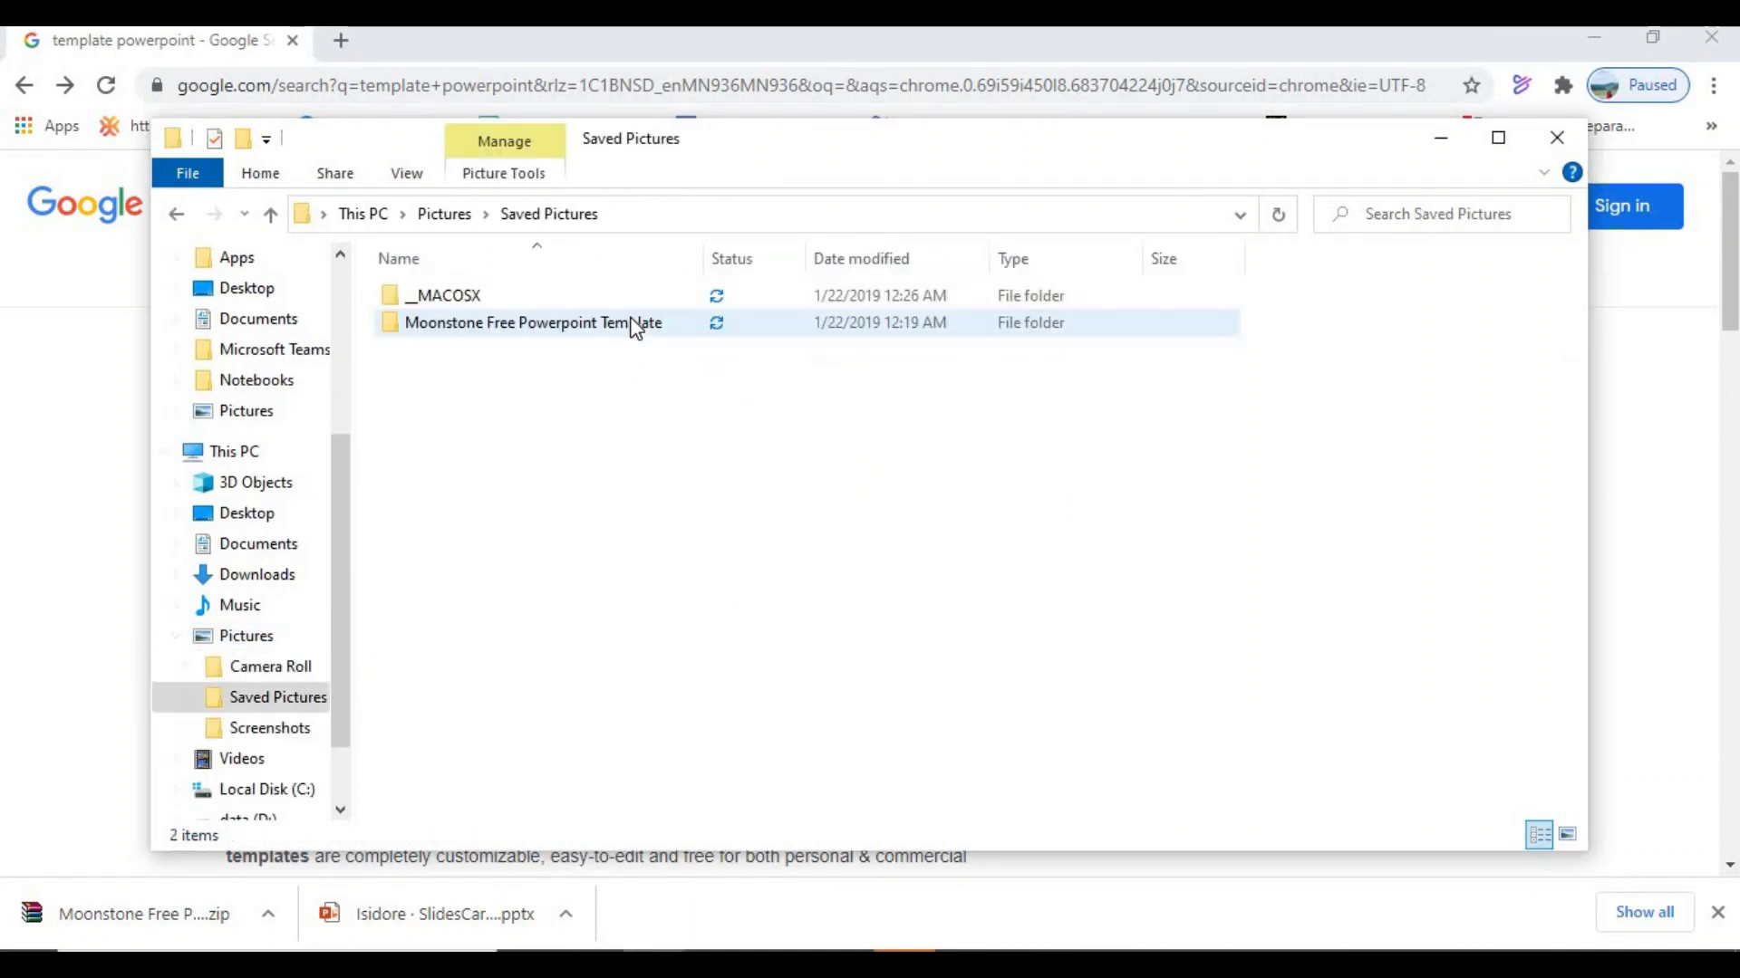
left_click(1568, 834)
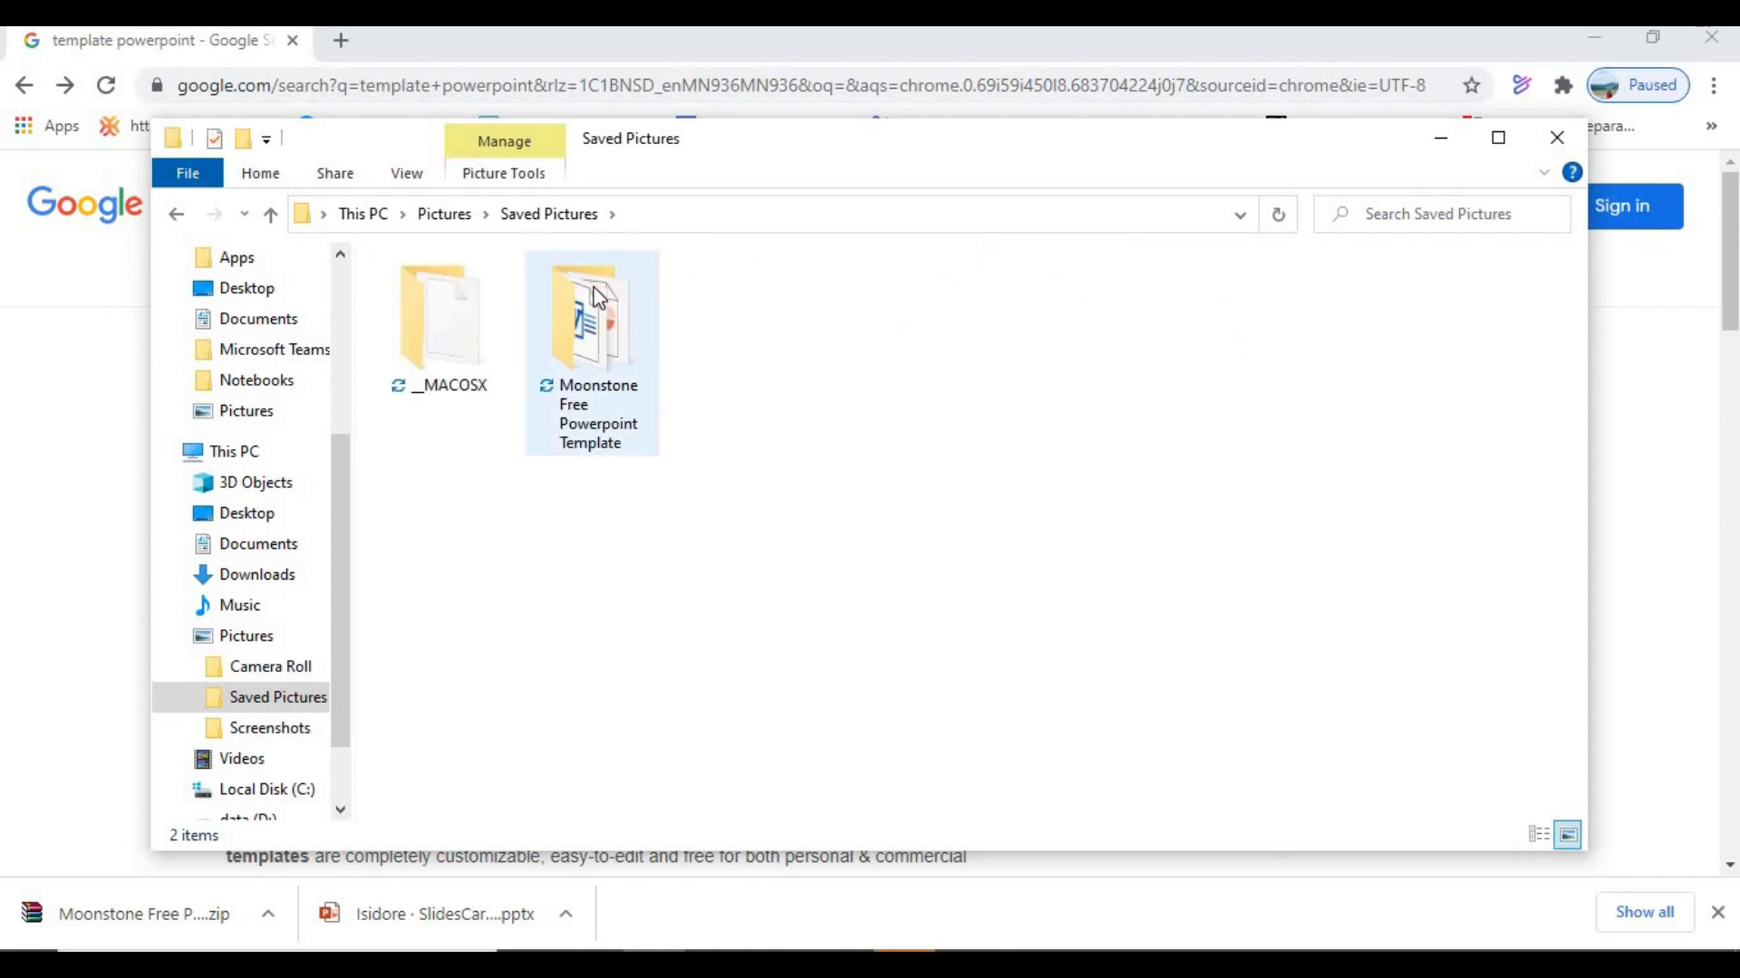
double_click(616, 322)
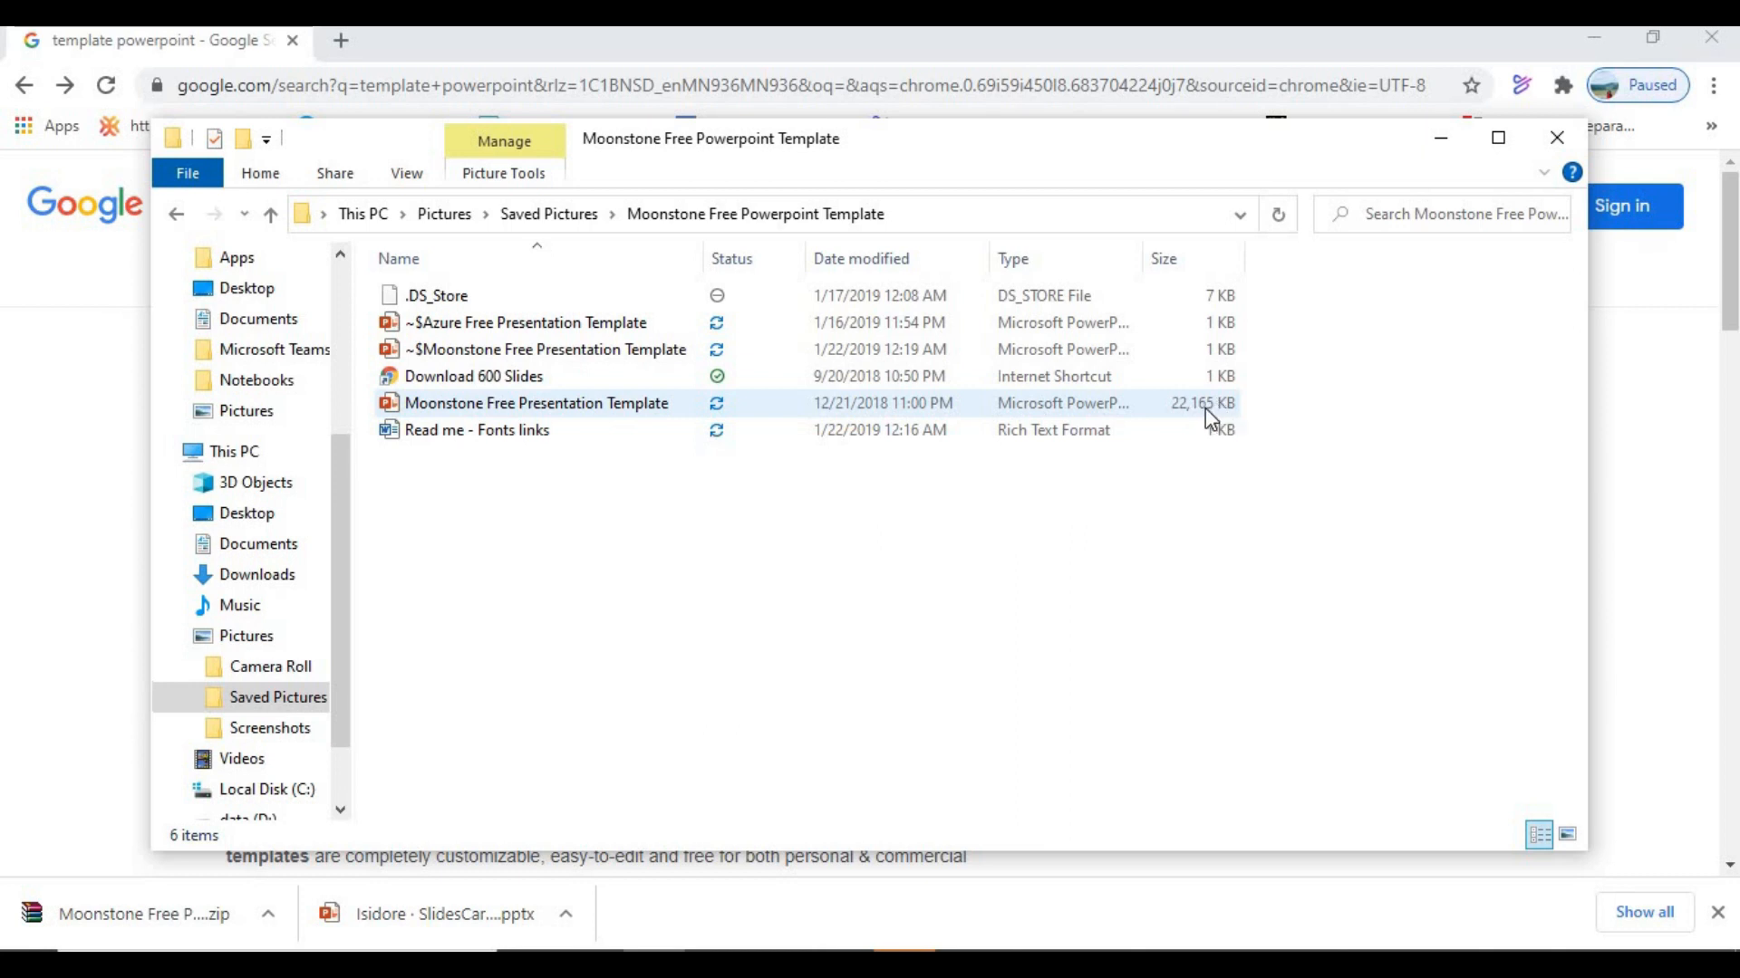
double_click(1121, 404)
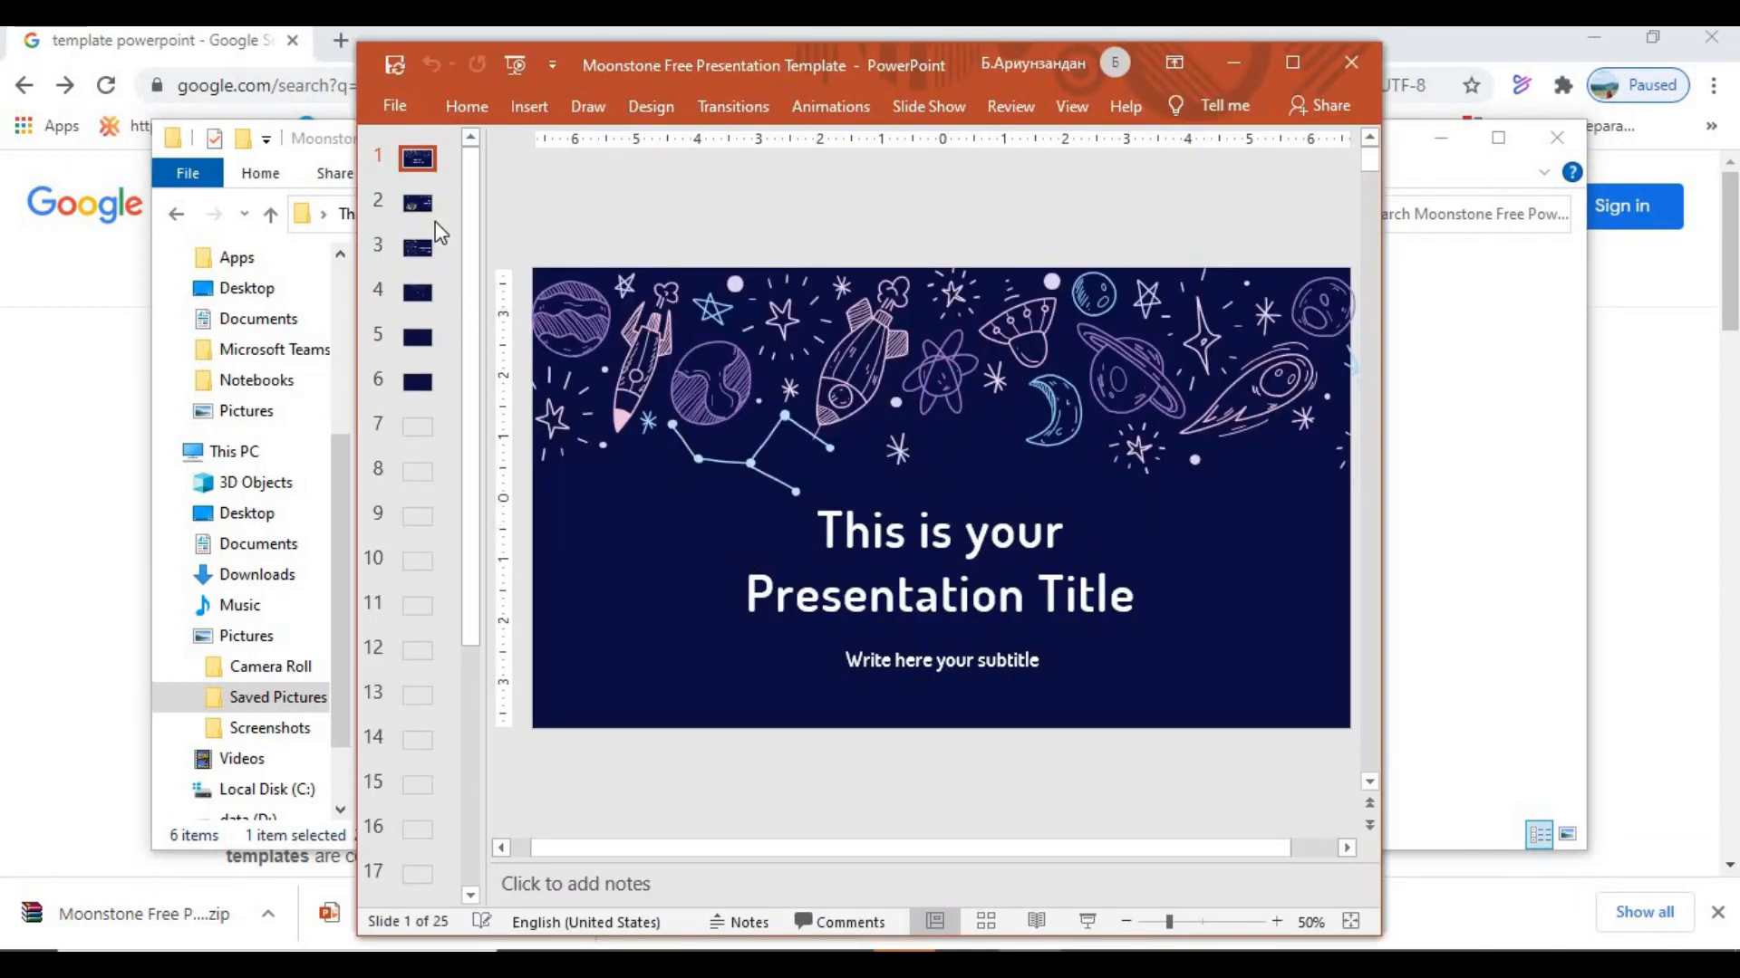
left_click(1301, 67)
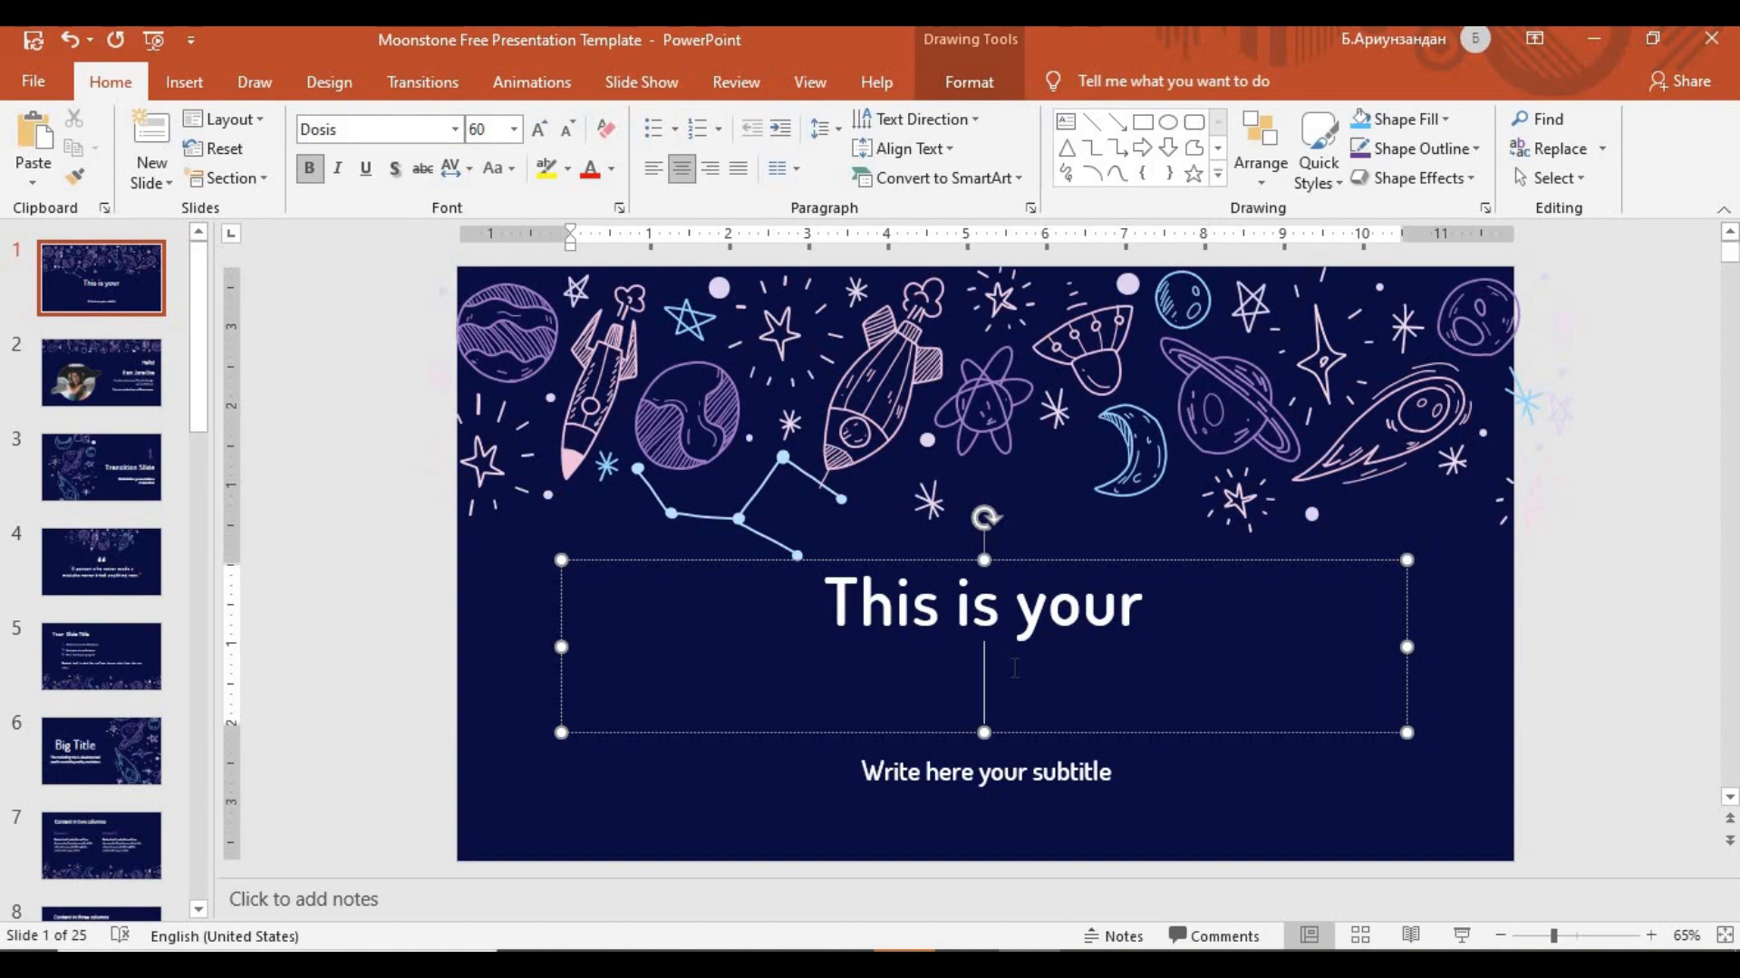
Replace the title text on slide 1 with "Танилцуулга" and deselect the text box.
key("ctrl+a")
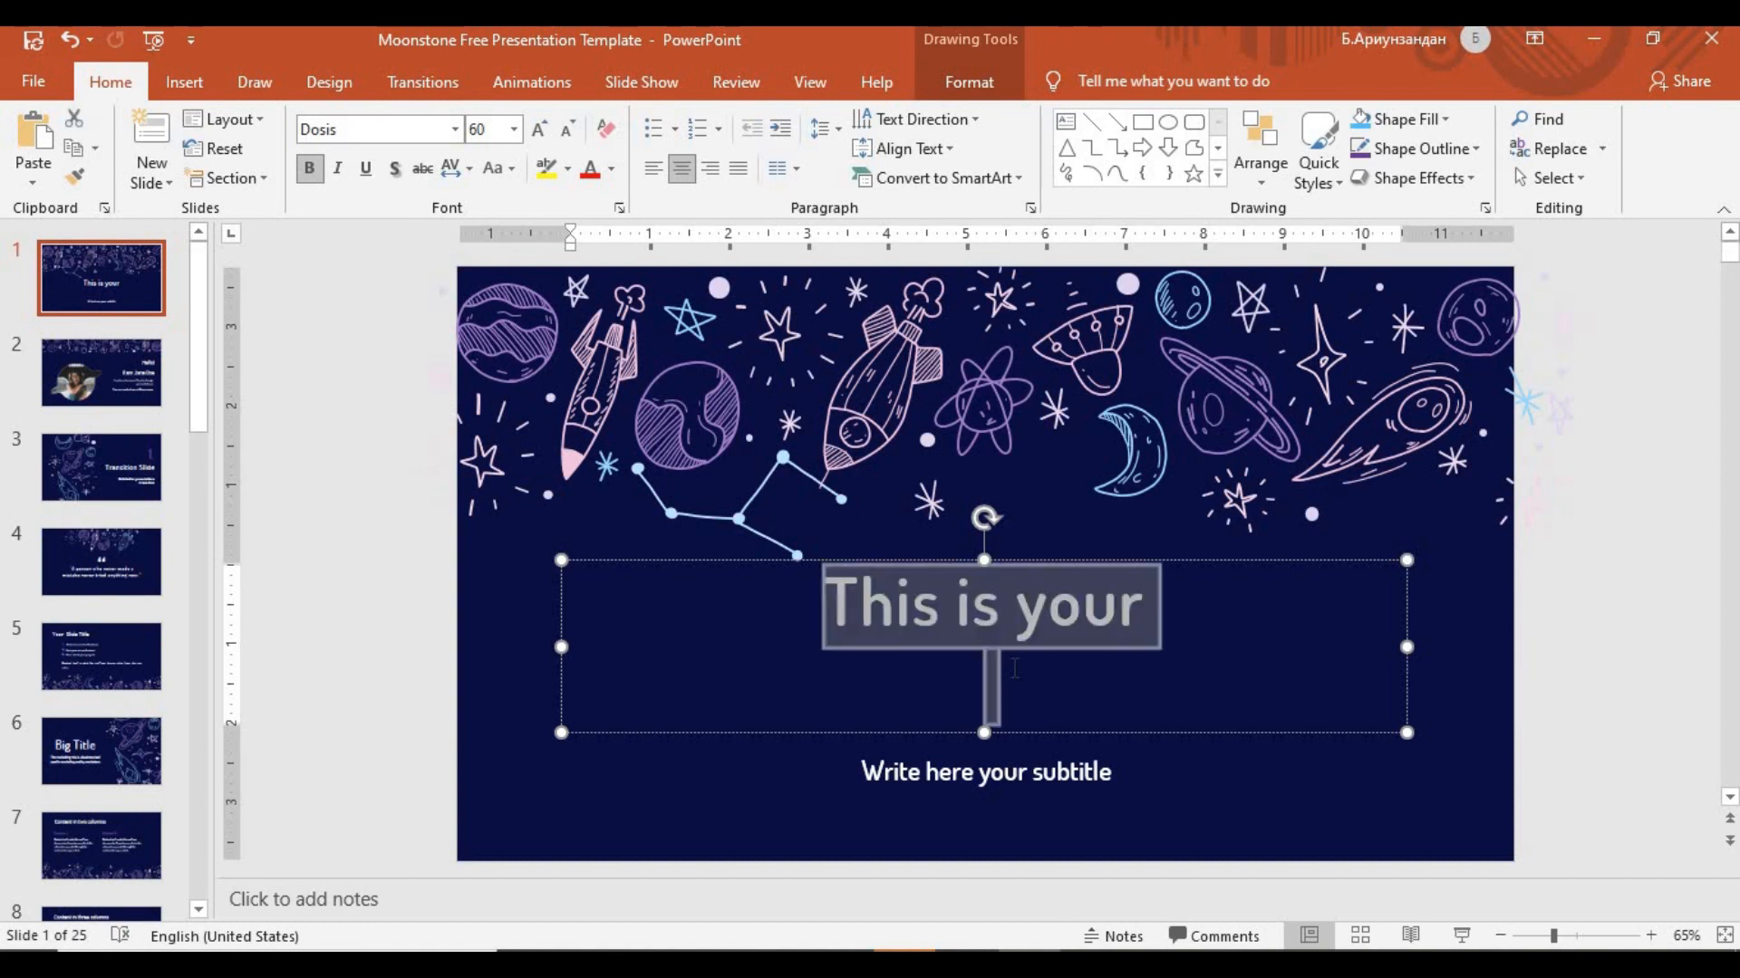
type("M")
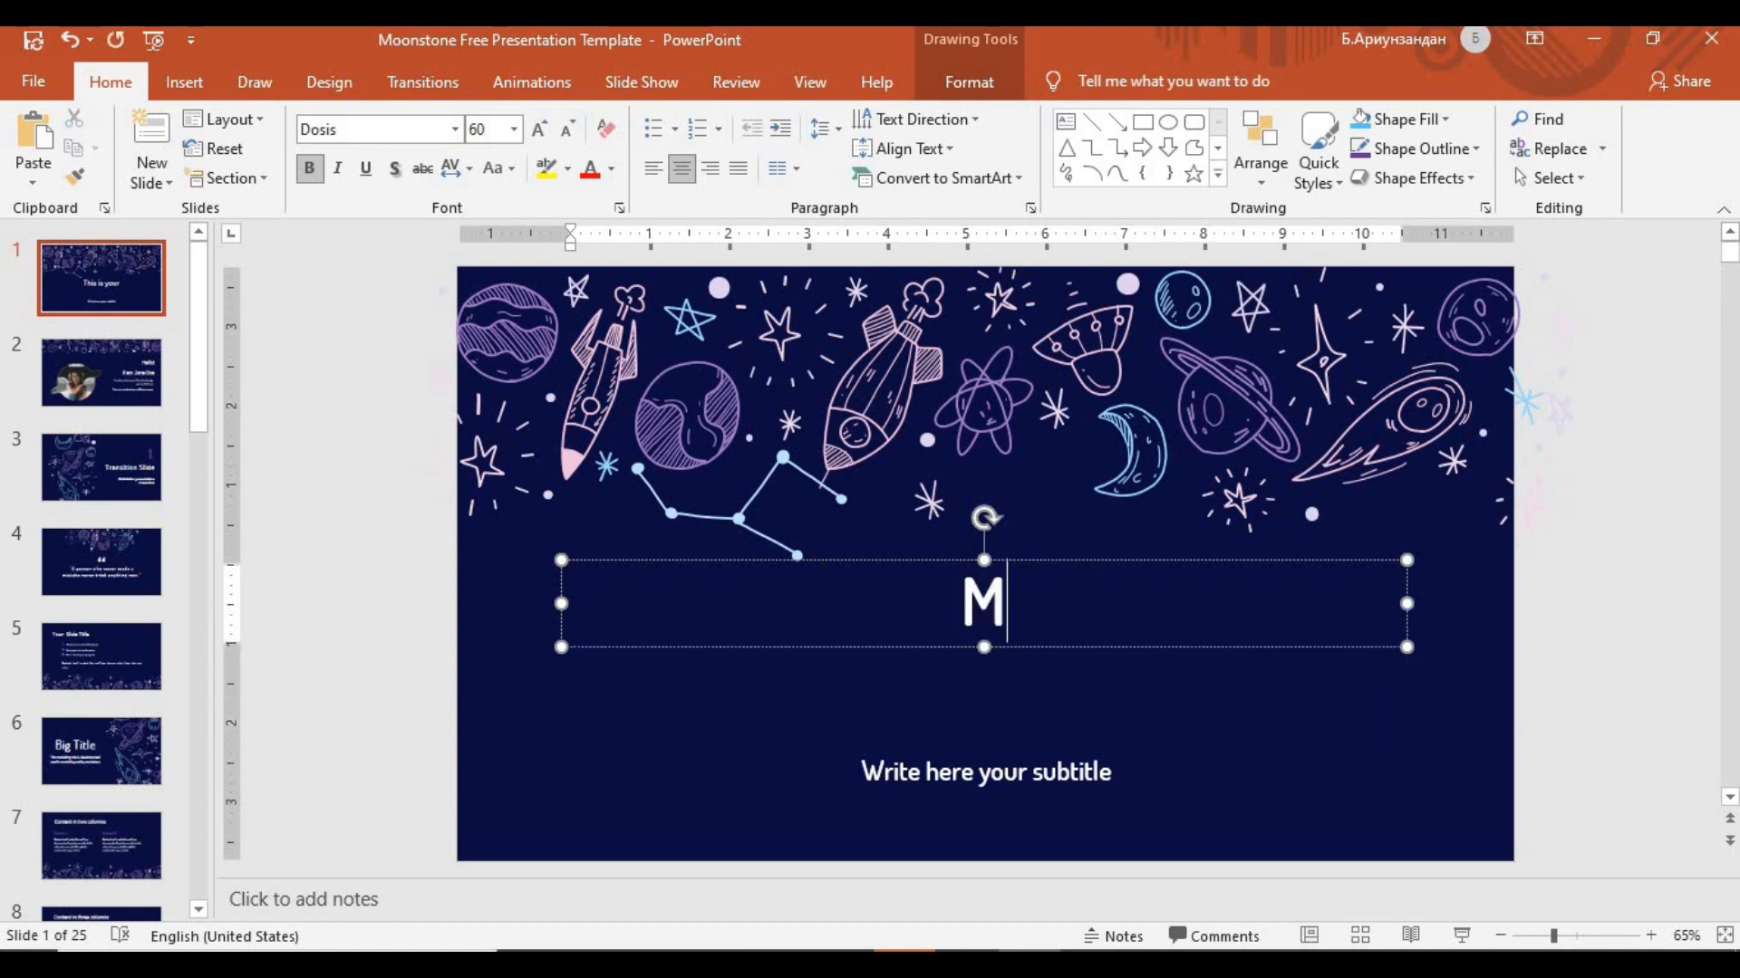
key("BackSpace")
type("Танилцжж")
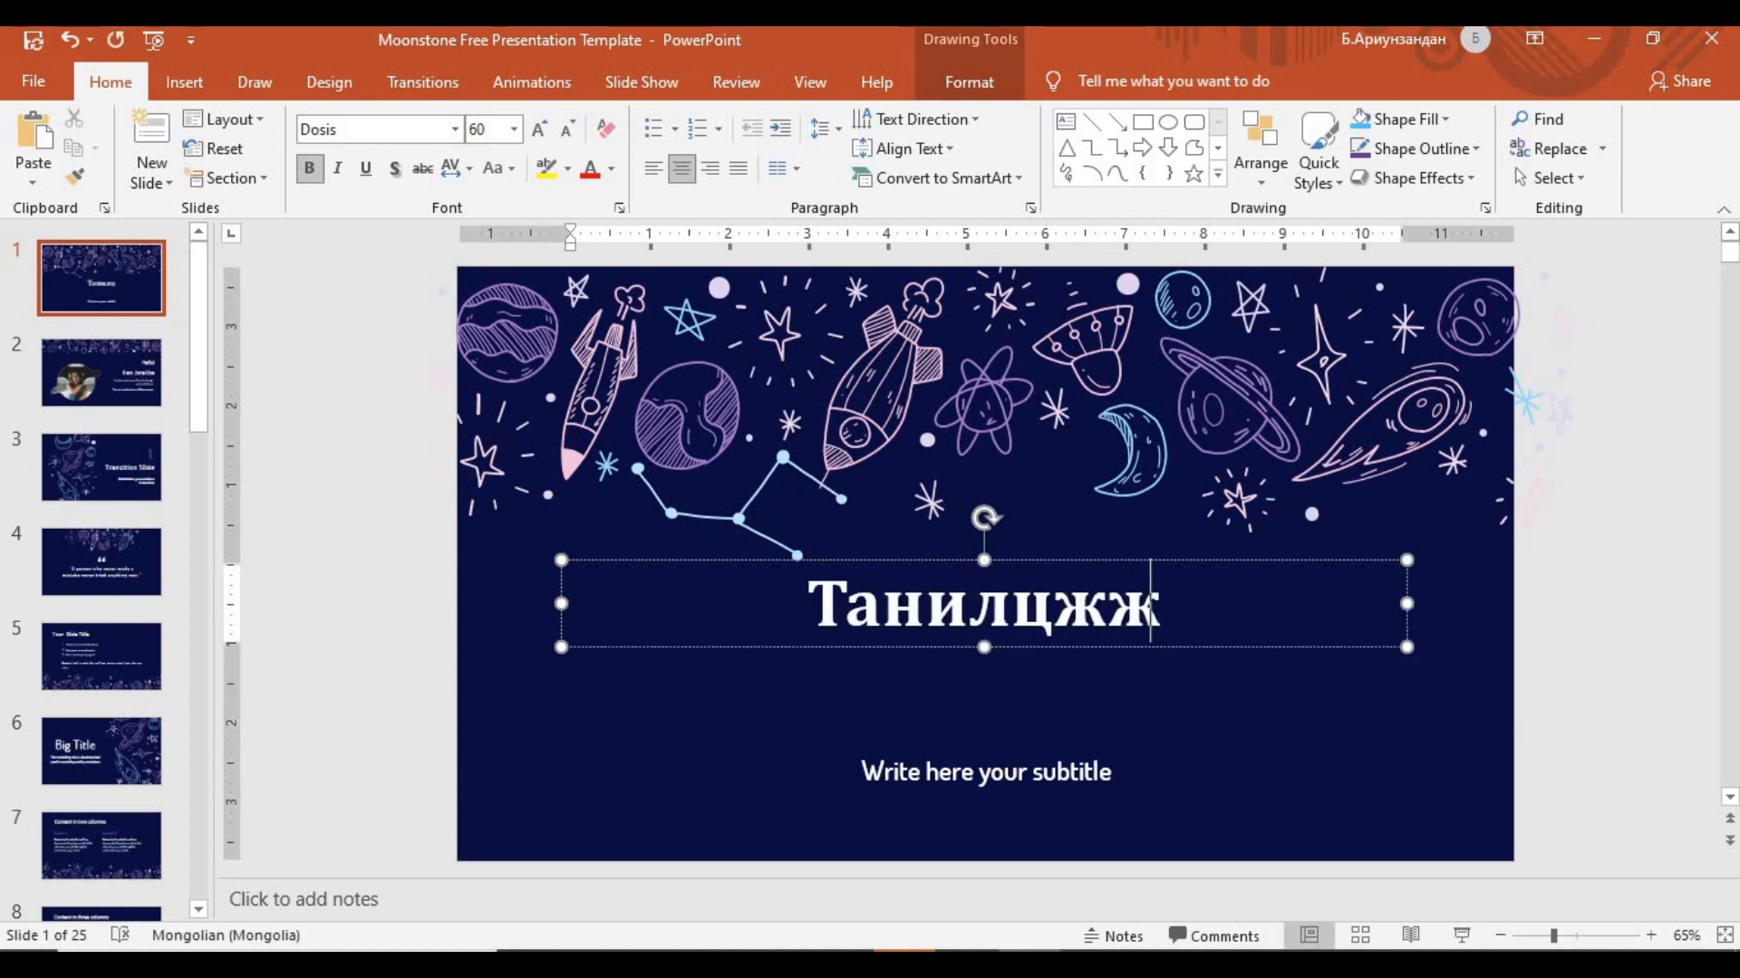
key("BackSpace")
key("BackSpace")
type("уул")
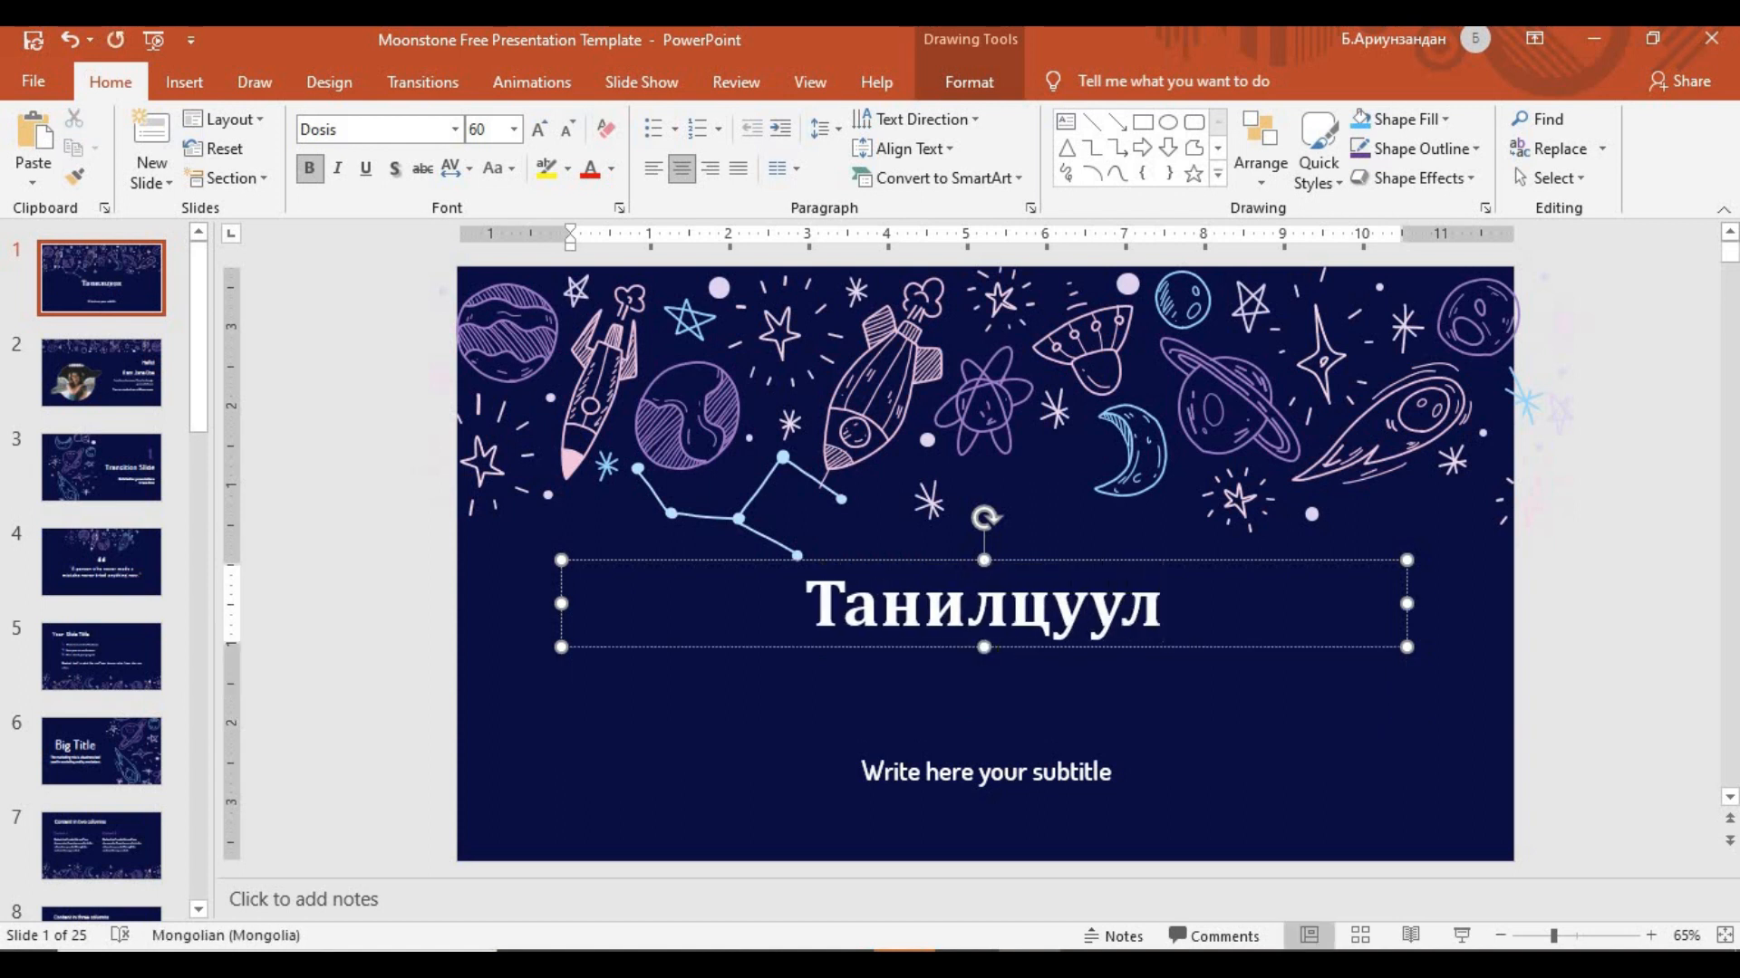
type("га")
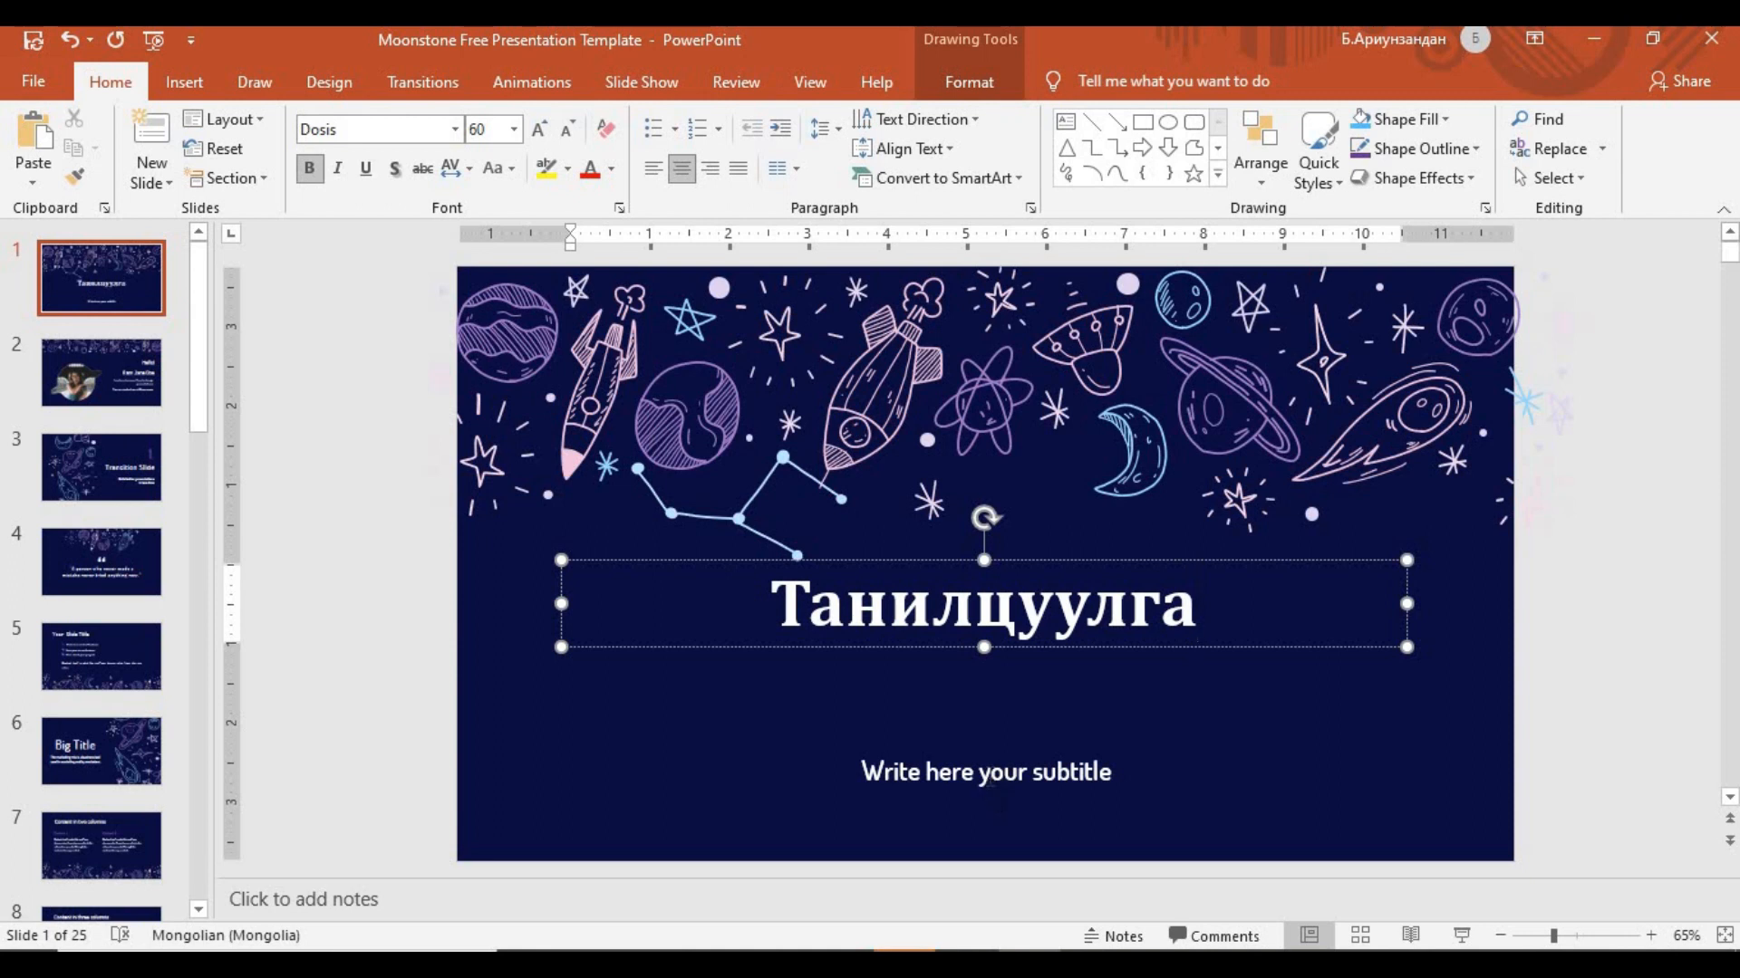
left_click(991, 785)
left_click(1138, 708)
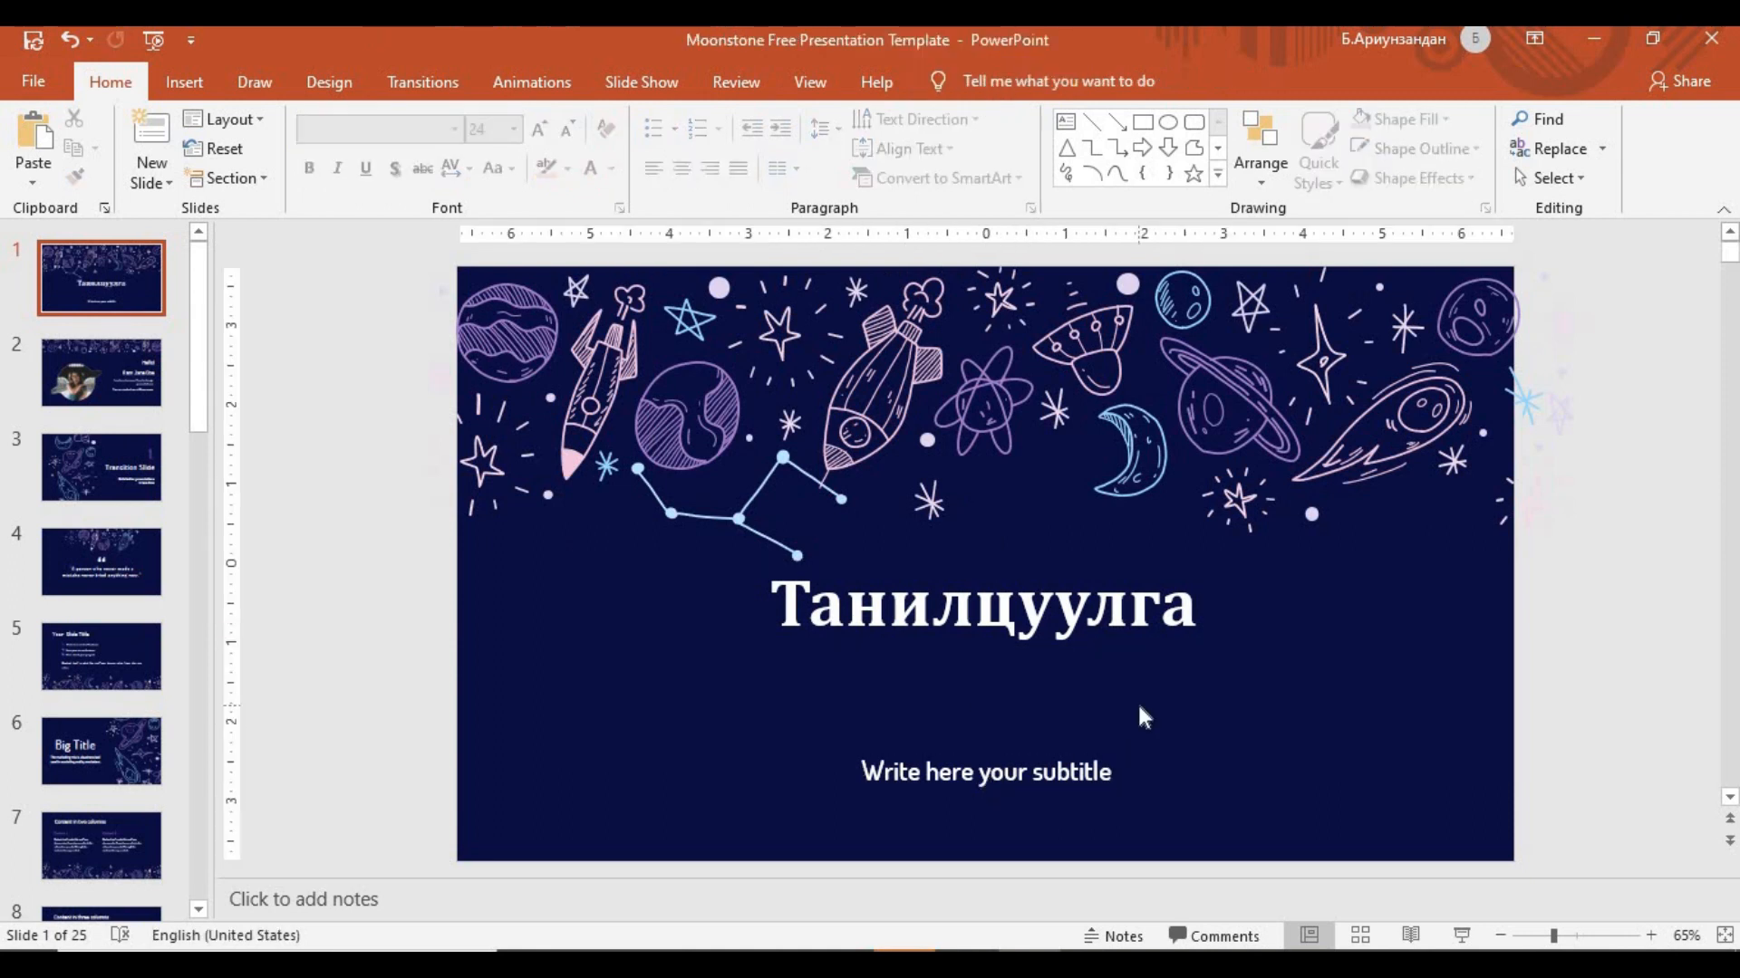